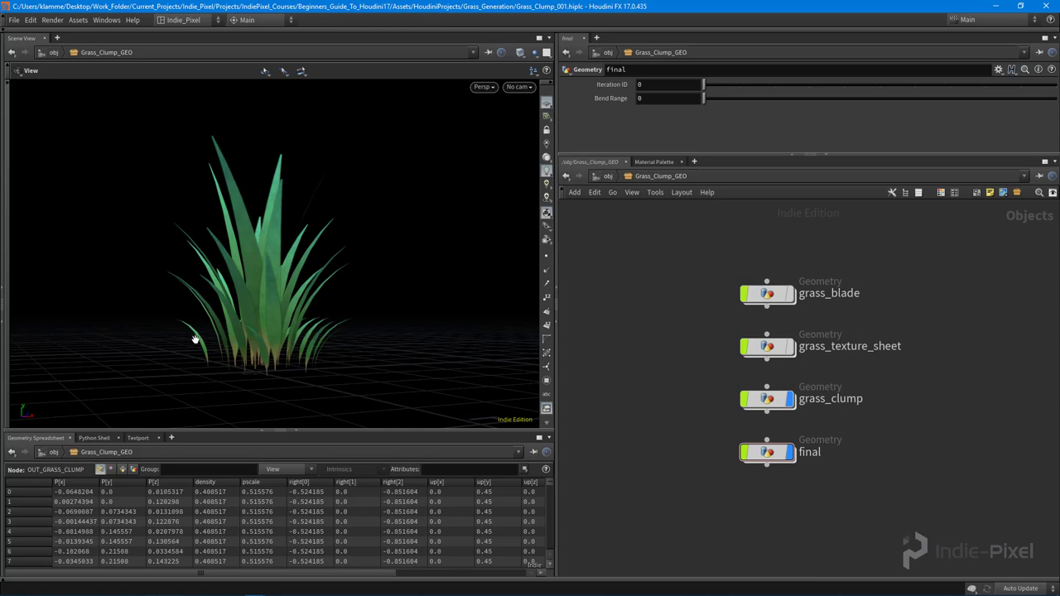
- Enter the final geometry network and add an Object Merge node
{"action": "left_click_drag", "start_coordinate": [195, 340], "coordinate": [235, 341]}
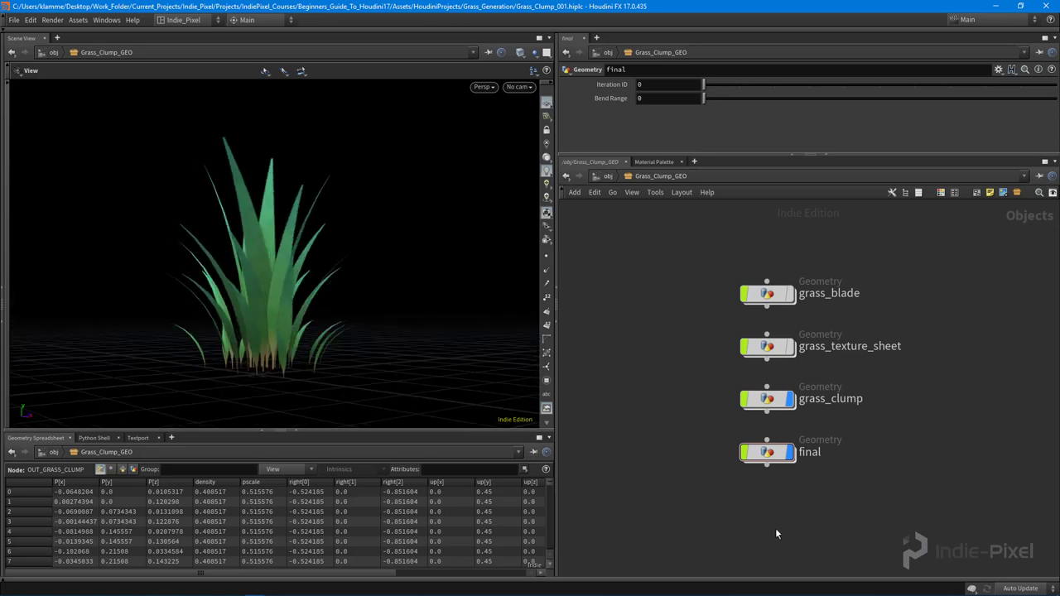
{"action": "middle_click_drag", "start_coordinate": [776, 534], "coordinate": [781, 495]}
{"action": "double_click", "coordinate": [769, 417]}
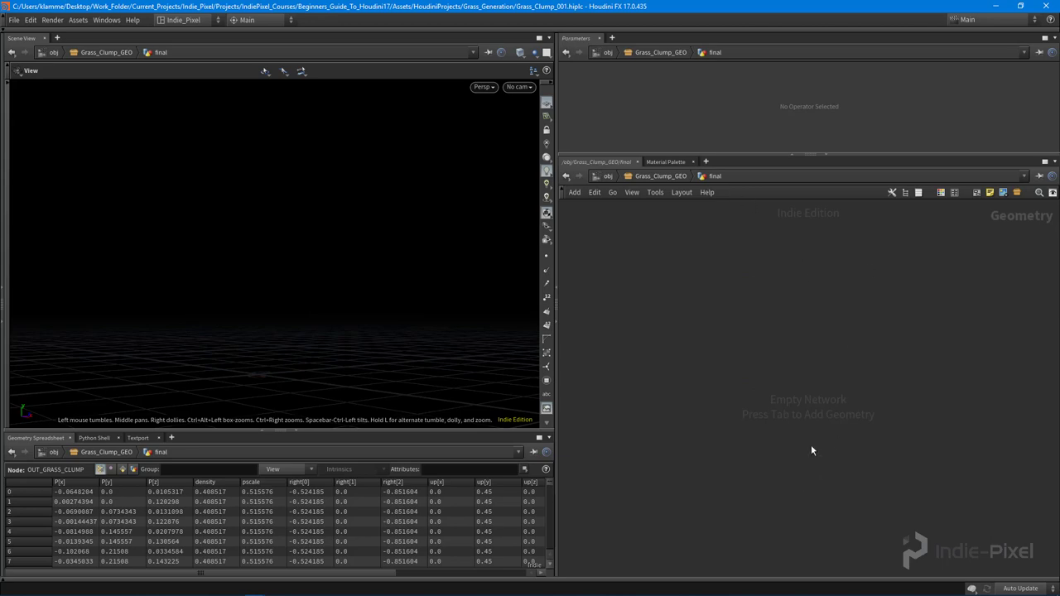
{"action": "key", "text": "Tab"}
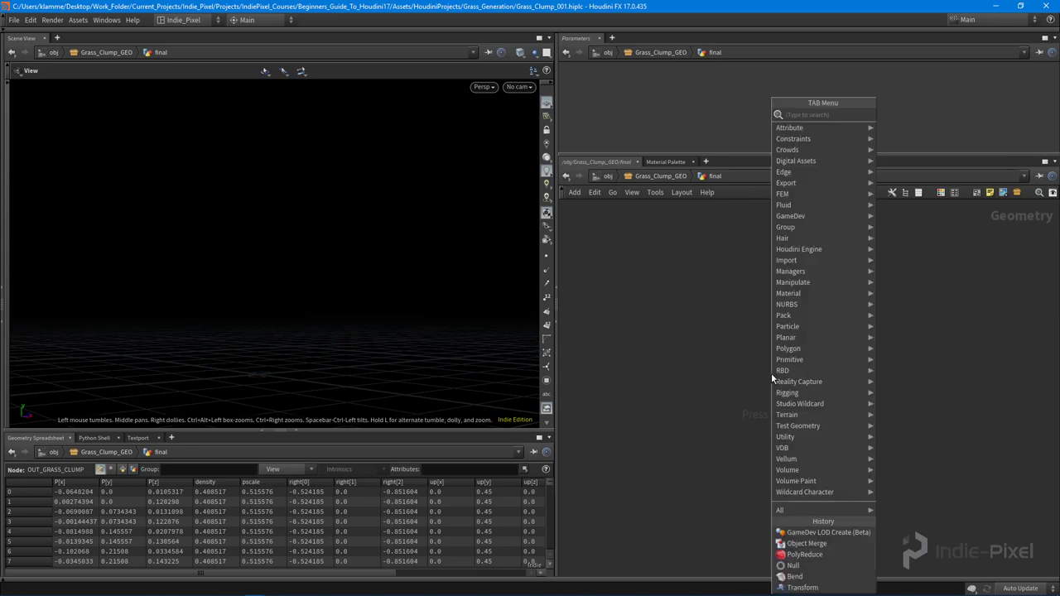
{"action": "type", "text": "objec"}
{"action": "key", "text": "Return"}
{"action": "left_click", "coordinate": [784, 358]}
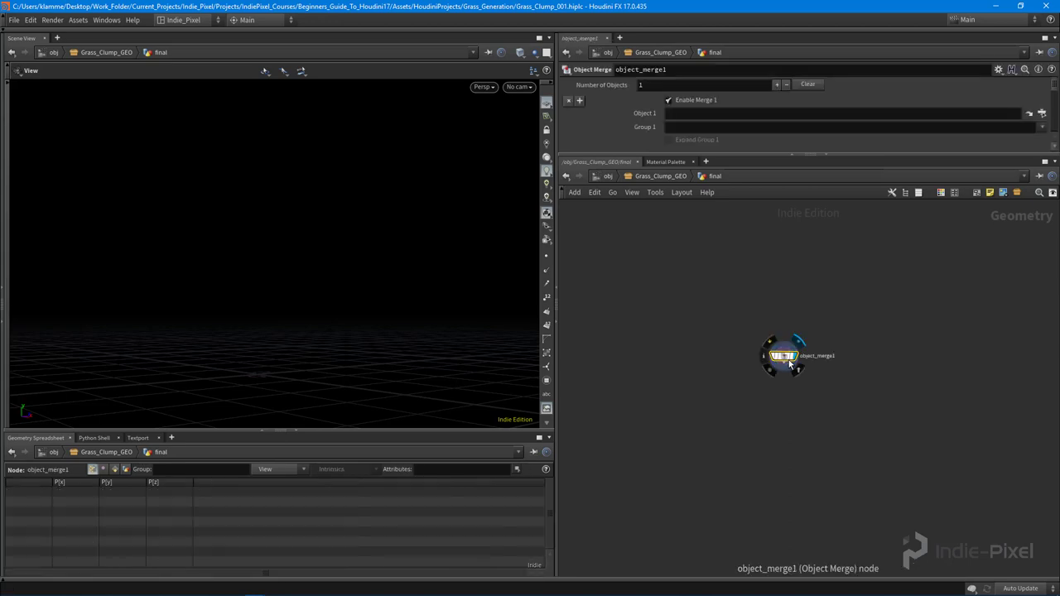
- Rename the Object Merge node get_grass_clump
{"action": "scroll", "coordinate": [789, 360], "scroll_direction": "up", "scroll_amount": 2}
{"action": "double_click", "coordinate": [845, 353]}
{"action": "type", "text": "get_"}
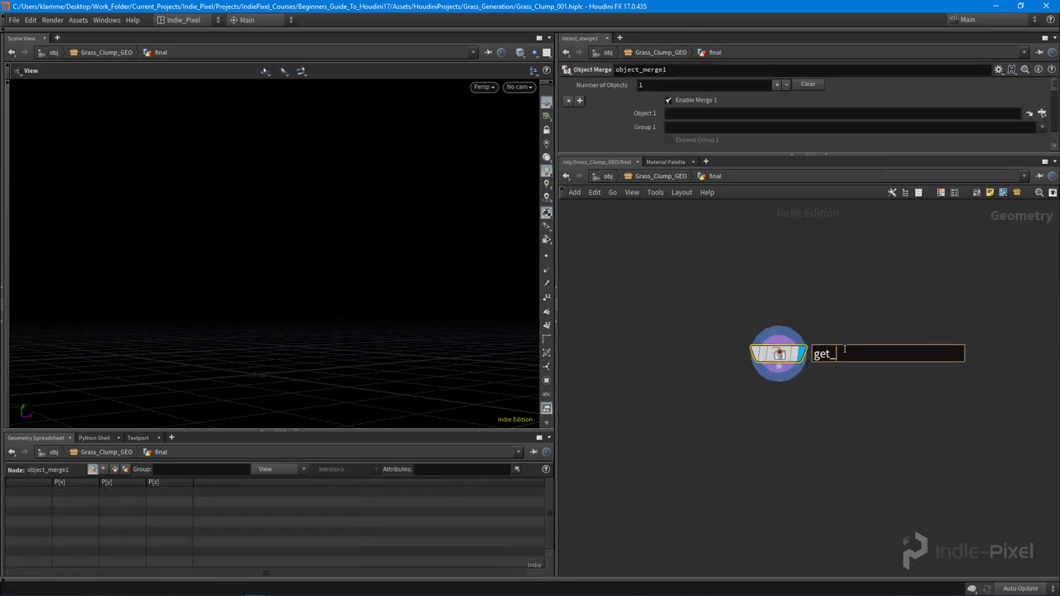
{"action": "type", "text": "grass_clump"}
{"action": "key", "text": "Return"}
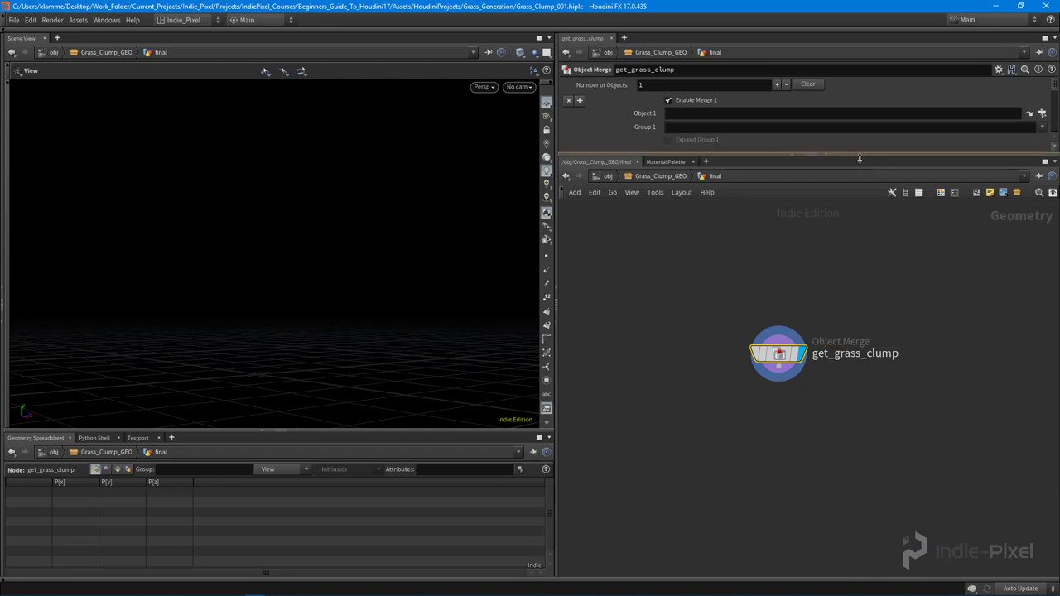
- Set Object 1 of get_grass_clump to the OUT_GRASS_CLUMP node inside grass_clump
{"action": "left_click_drag", "start_coordinate": [856, 156], "coordinate": [828, 230]}
{"action": "left_click", "coordinate": [694, 173]}
{"action": "left_click", "coordinate": [660, 184]}
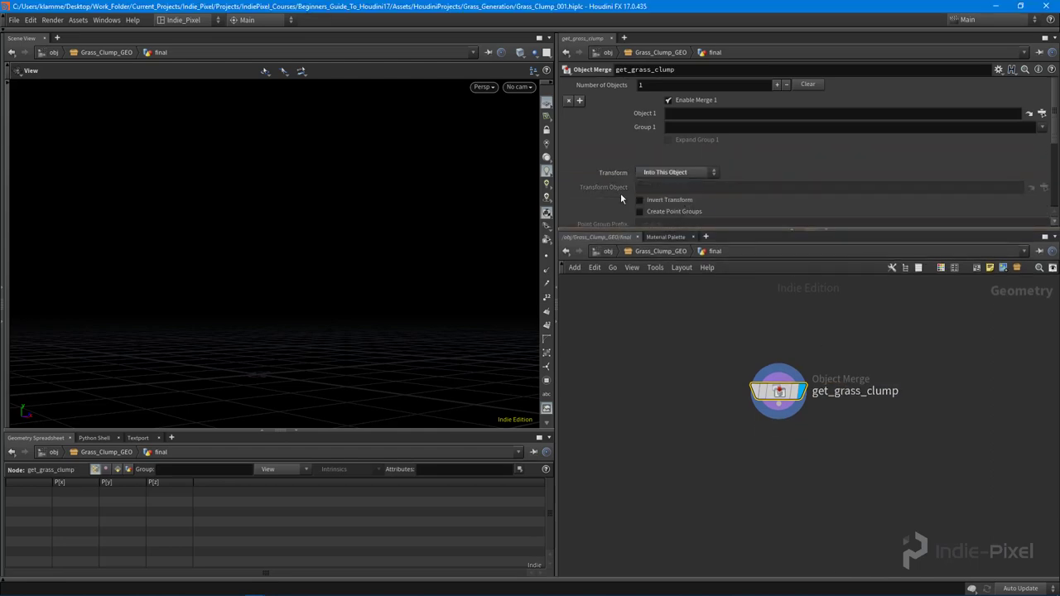
{"action": "left_click", "coordinate": [1043, 113]}
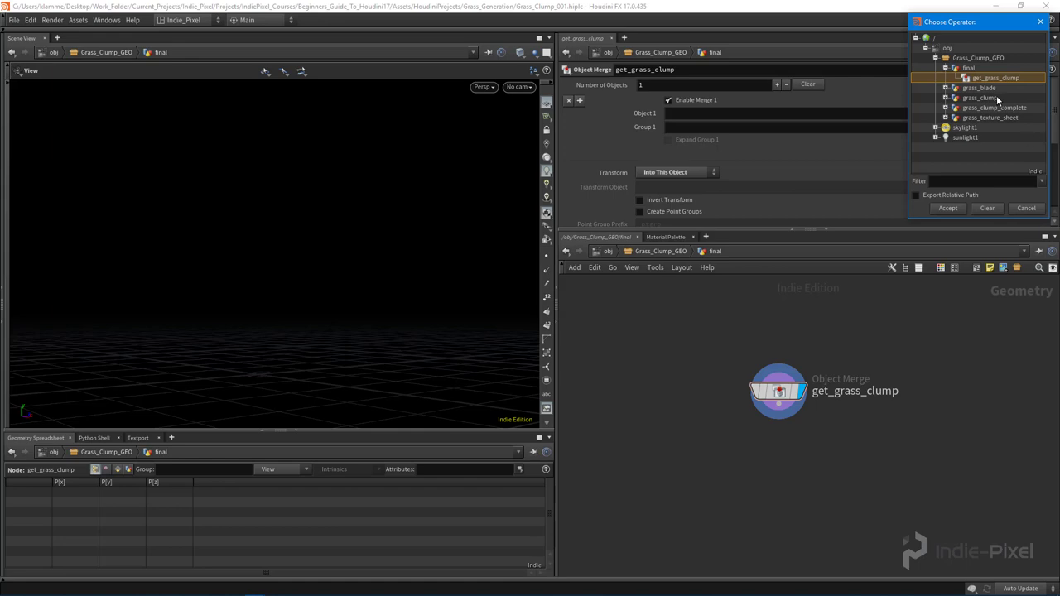
{"action": "left_click", "coordinate": [945, 97]}
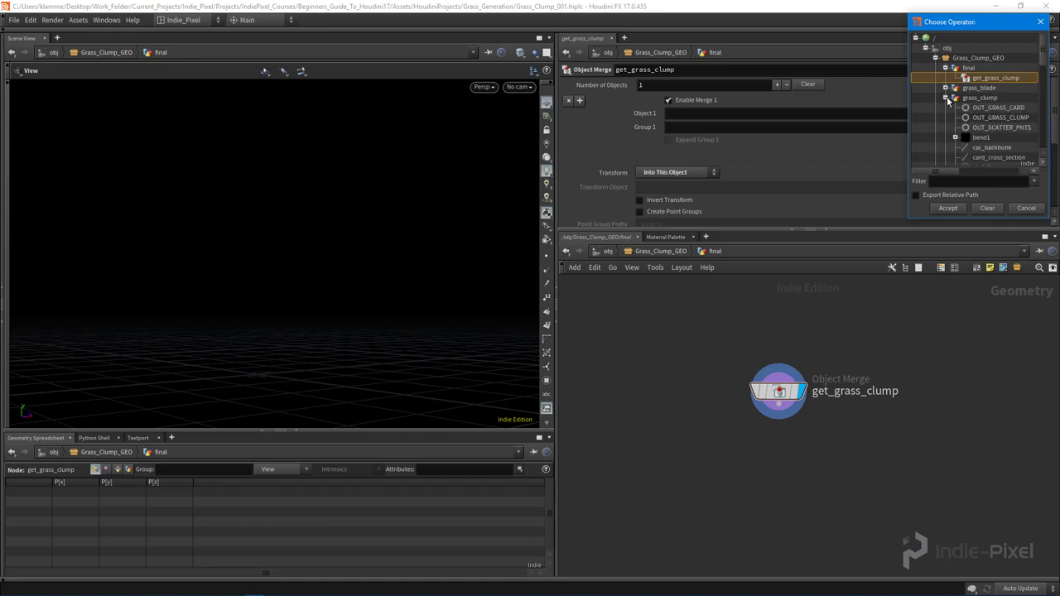
{"action": "double_click", "coordinate": [995, 119]}
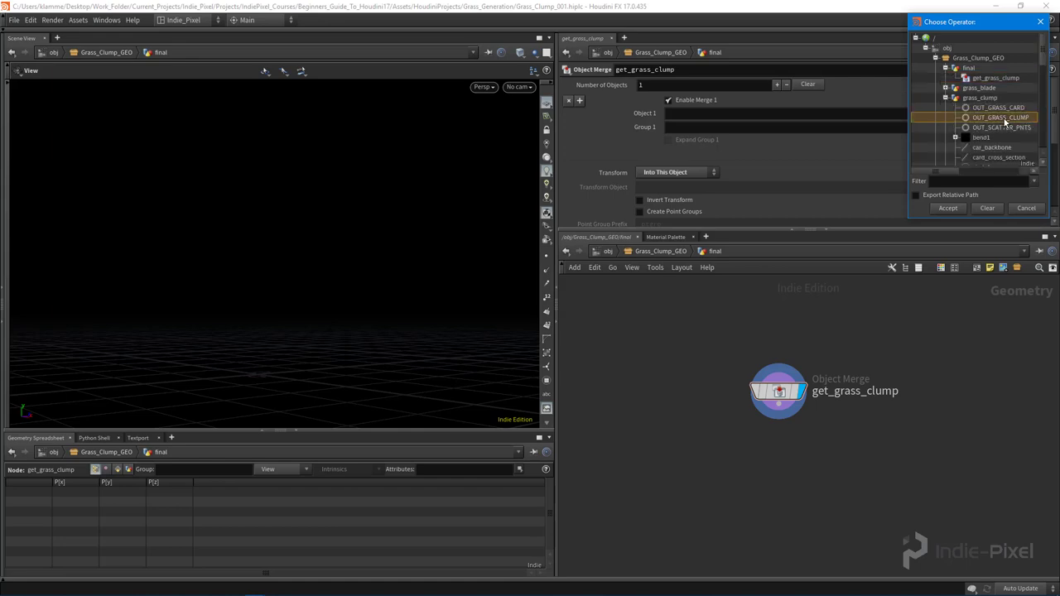
- Inspect the OUT_GRASS_CLUMP null at the end of the grass_clump network, return to the final network and view the merged clump
{"action": "key", "text": "u"}
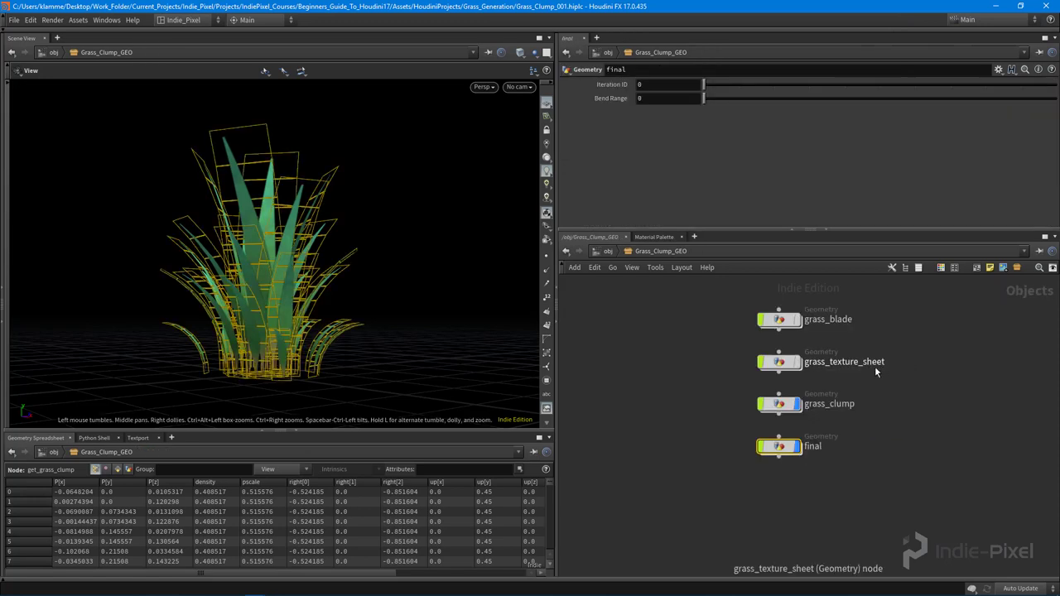
{"action": "double_click", "coordinate": [778, 404]}
{"action": "middle_click_drag", "start_coordinate": [801, 525], "coordinate": [809, 478]}
{"action": "scroll", "coordinate": [807, 478], "scroll_direction": "down", "scroll_amount": 3}
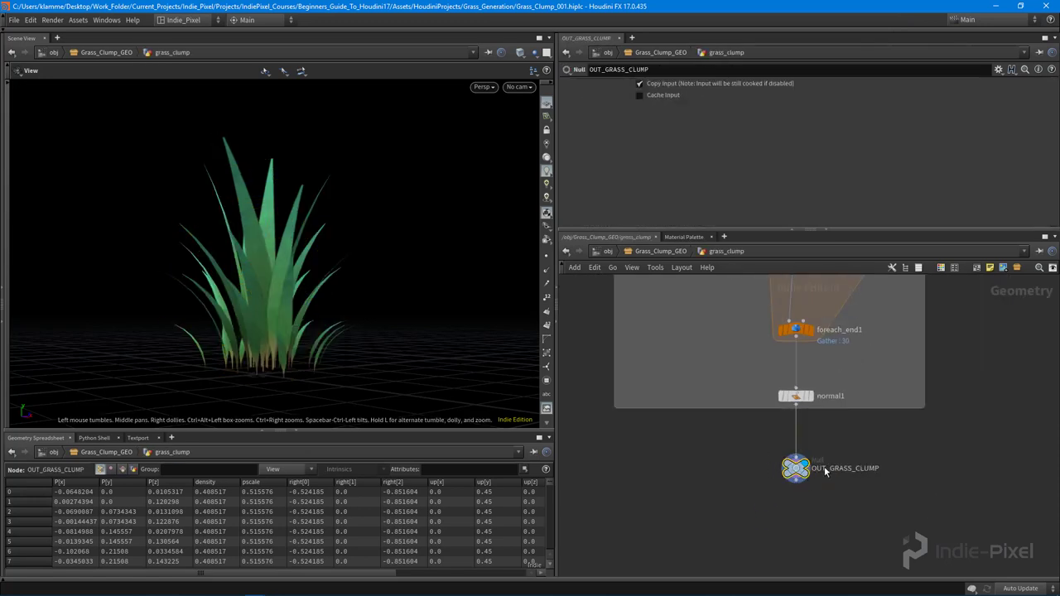
{"action": "key", "text": "h"}
{"action": "key", "text": "u"}
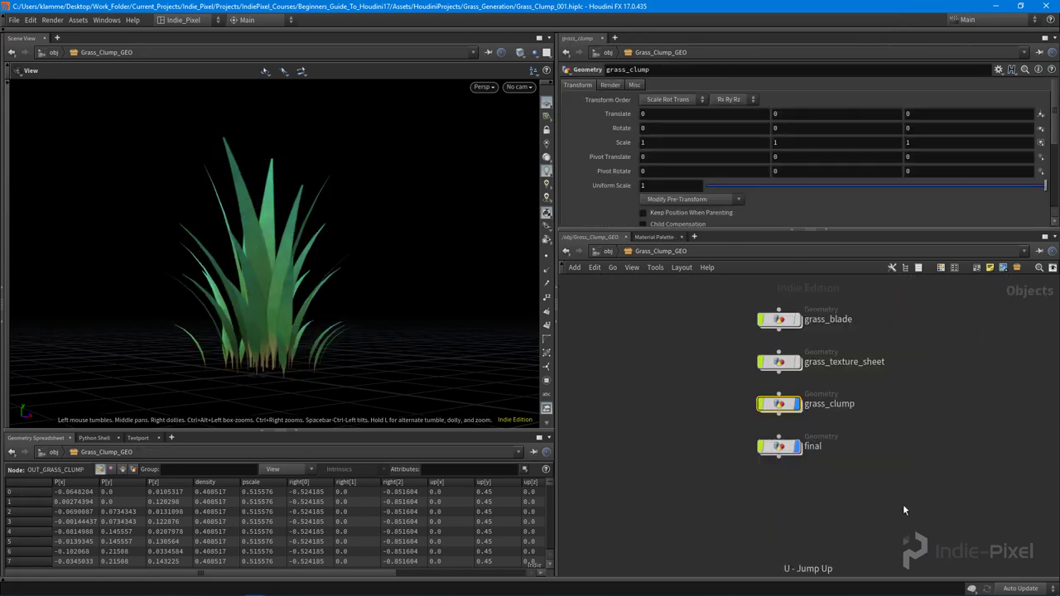
{"action": "double_click", "coordinate": [783, 447]}
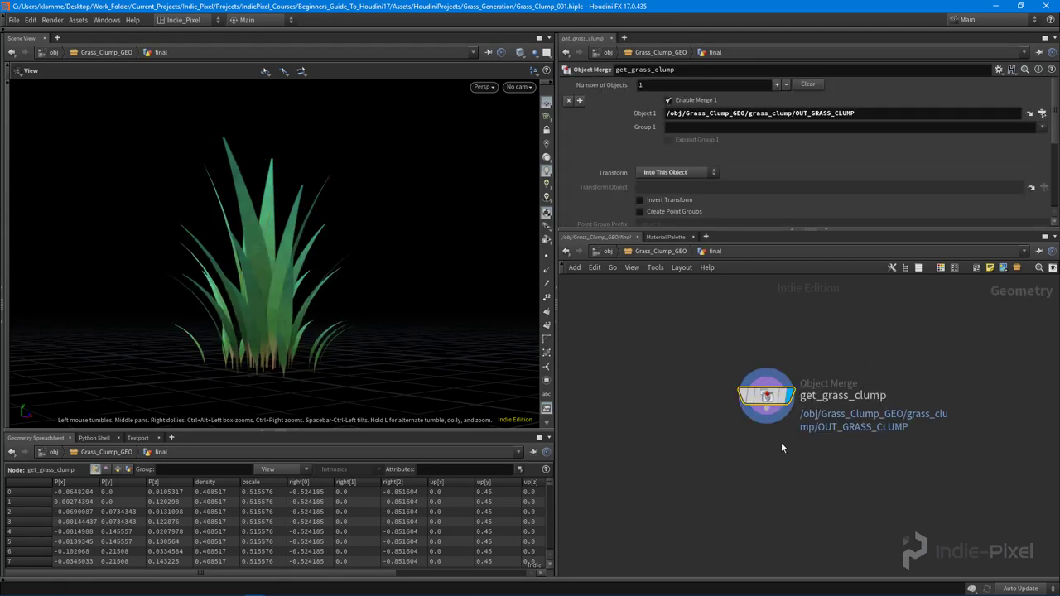
{"action": "left_click_drag", "start_coordinate": [302, 276], "coordinate": [266, 282]}
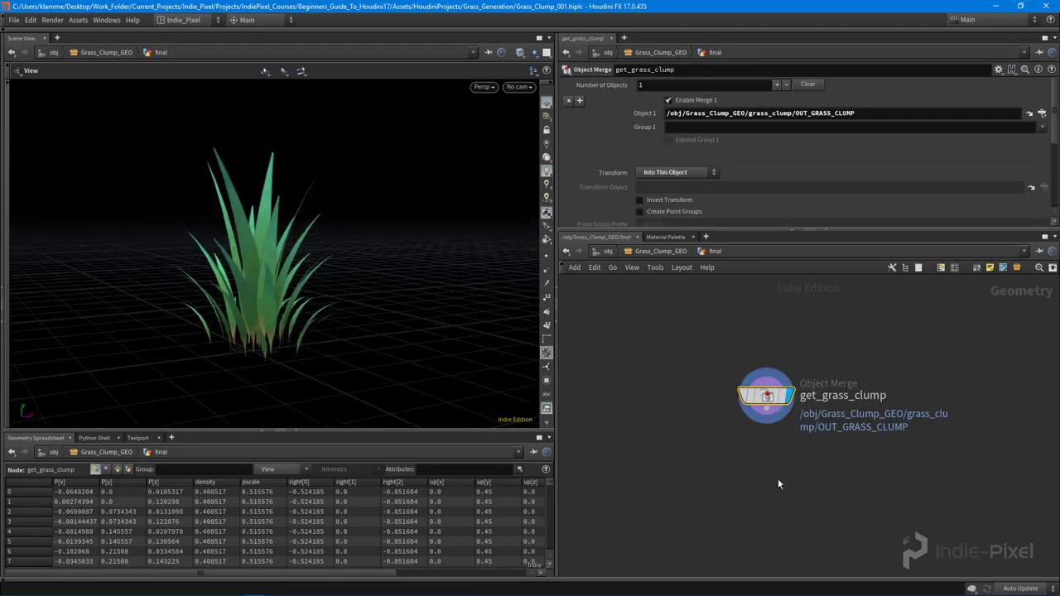
- Add a Null node below get_grass_clump and feed it from that node's output
{"action": "middle_click_drag", "start_coordinate": [688, 454], "coordinate": [762, 424]}
{"action": "left_click", "coordinate": [761, 420]}
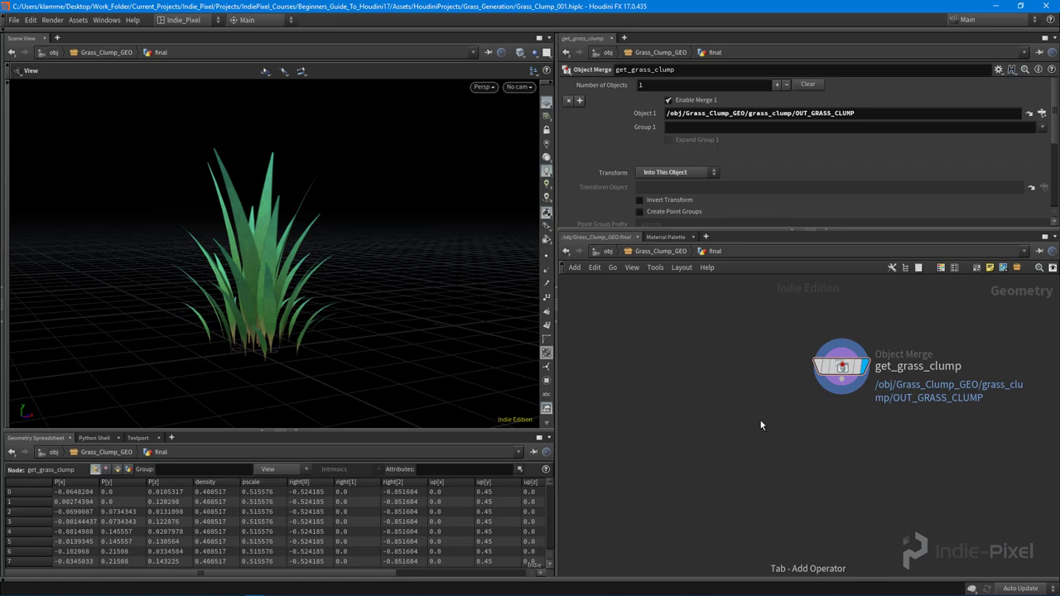
{"action": "key", "text": "Tab"}
{"action": "type", "text": "null"}
{"action": "key", "text": "Return"}
{"action": "left_click", "coordinate": [715, 464]}
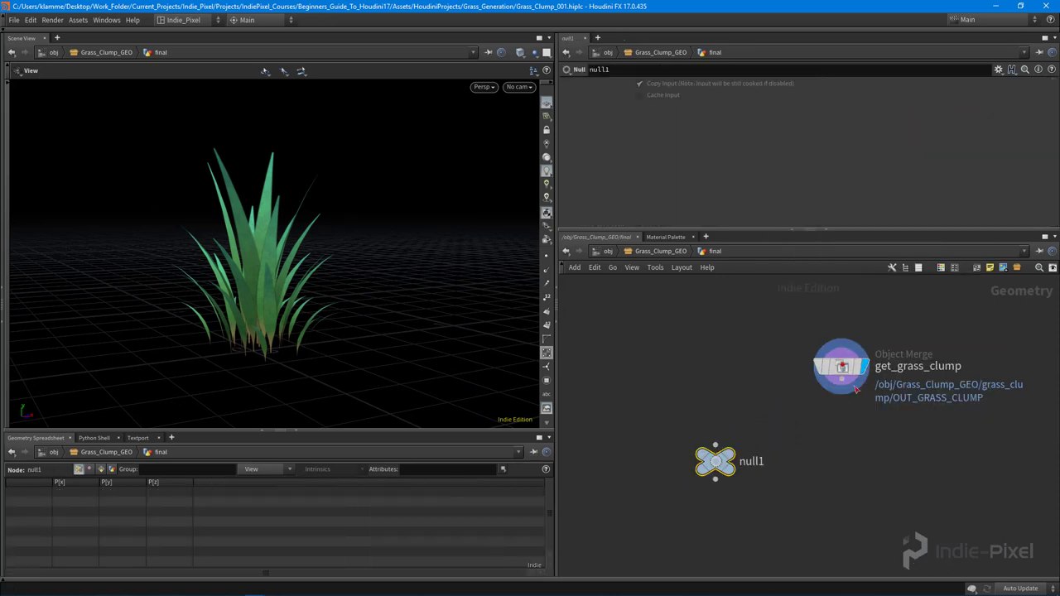
{"action": "left_click", "coordinate": [842, 379]}
{"action": "left_click", "coordinate": [716, 445]}
- Rename the new Null node LOD0
{"action": "double_click", "coordinate": [748, 460]}
{"action": "type", "text": "L"}
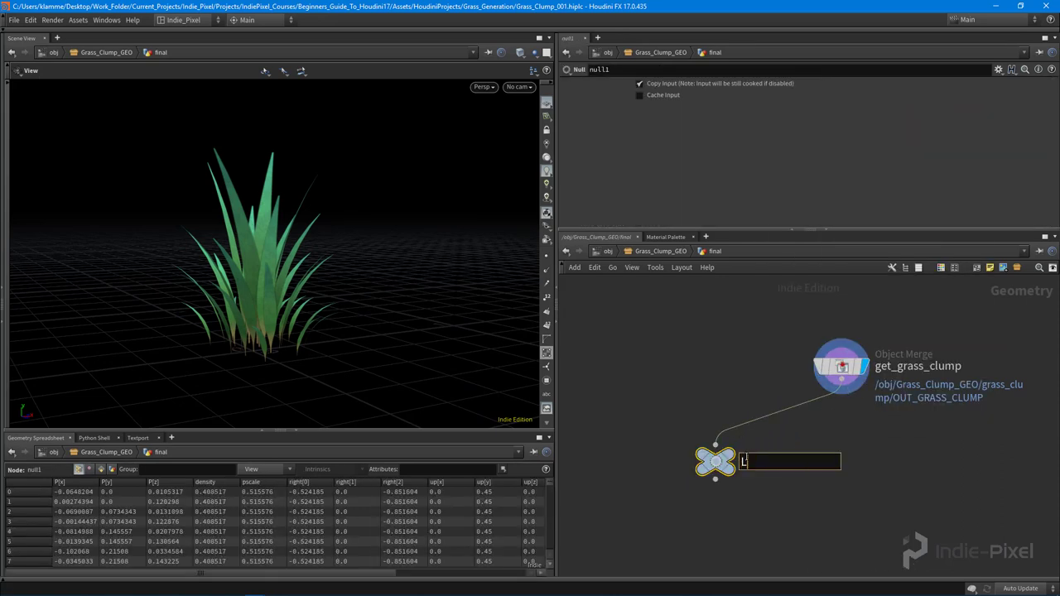
{"action": "type", "text": "OD0"}
{"action": "key", "text": "Return"}
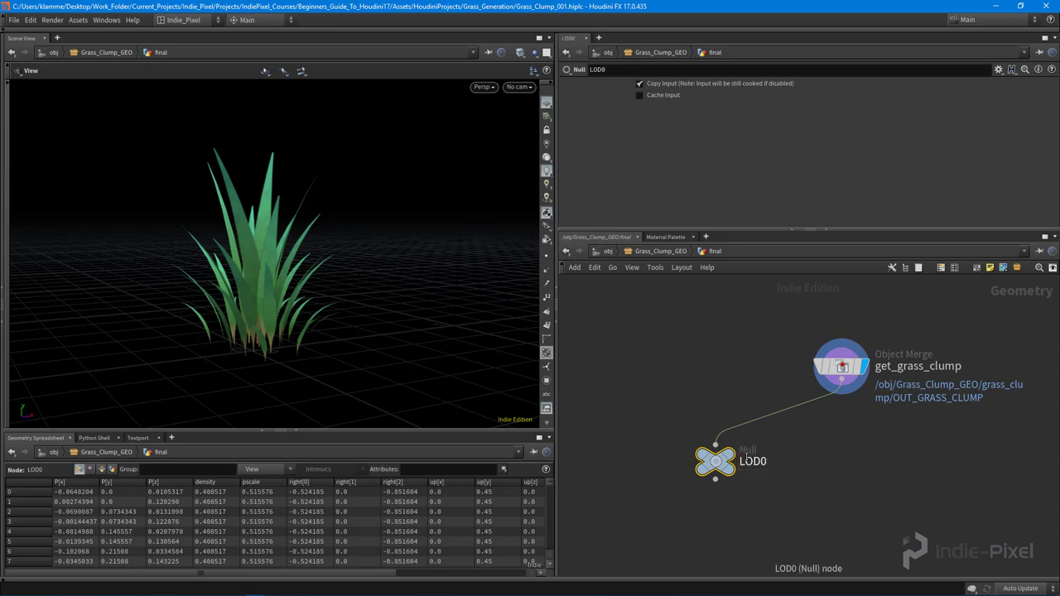
- Add a PolyReduce node beside LOD0, connect get_grass_clump to its first input and display it
{"action": "middle_click_drag", "start_coordinate": [817, 455], "coordinate": [725, 439]}
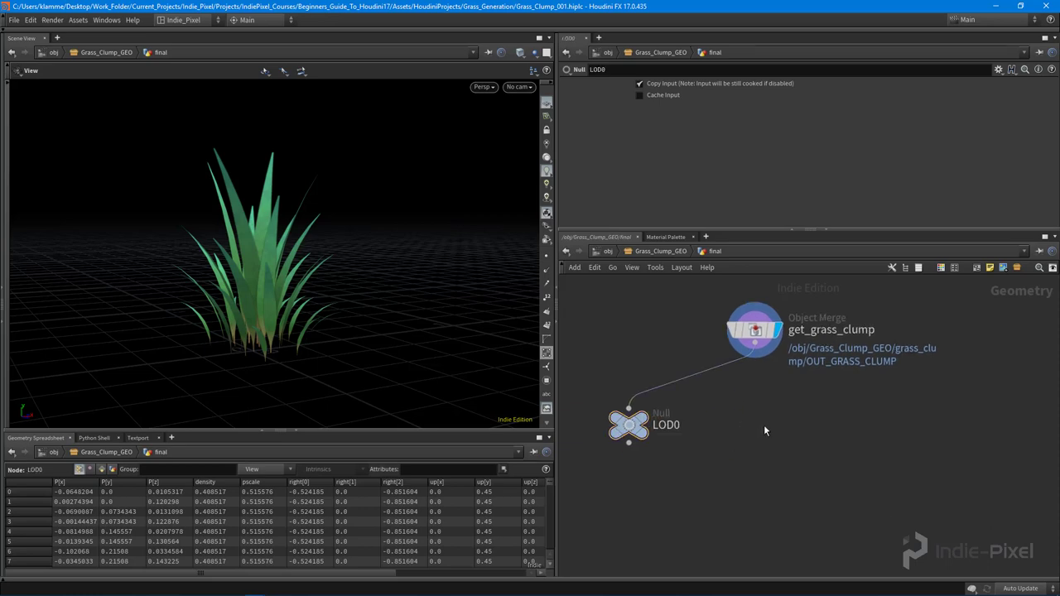
{"action": "key", "text": "Tab"}
{"action": "type", "text": "pol"}
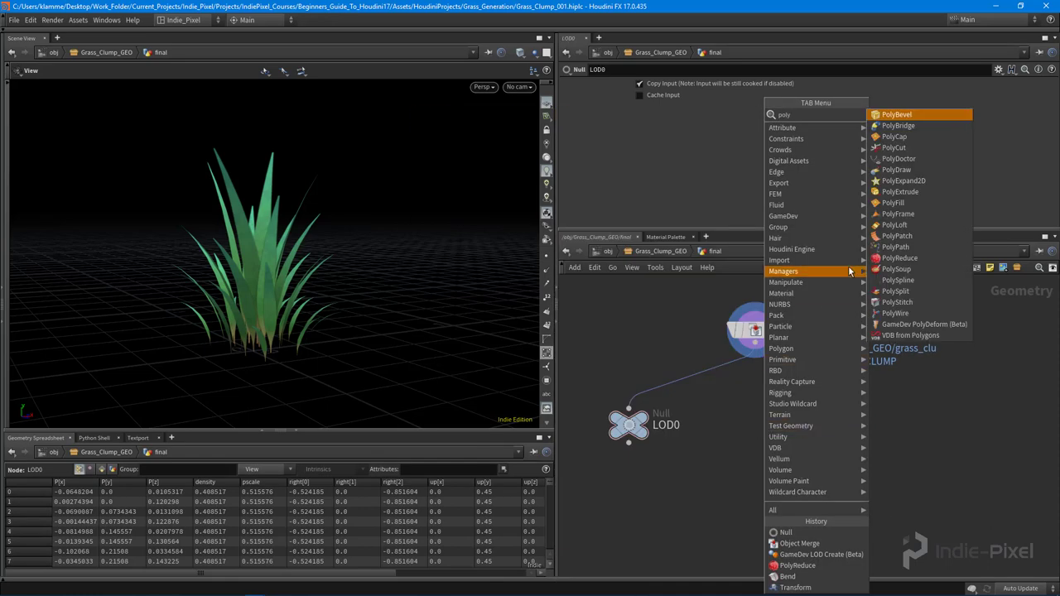
{"action": "left_click", "coordinate": [899, 258]}
{"action": "left_click", "coordinate": [759, 435]}
{"action": "left_click_drag", "start_coordinate": [755, 343], "coordinate": [758, 430]}
{"action": "key", "text": "r"}
{"action": "left_click", "coordinate": [766, 438]}
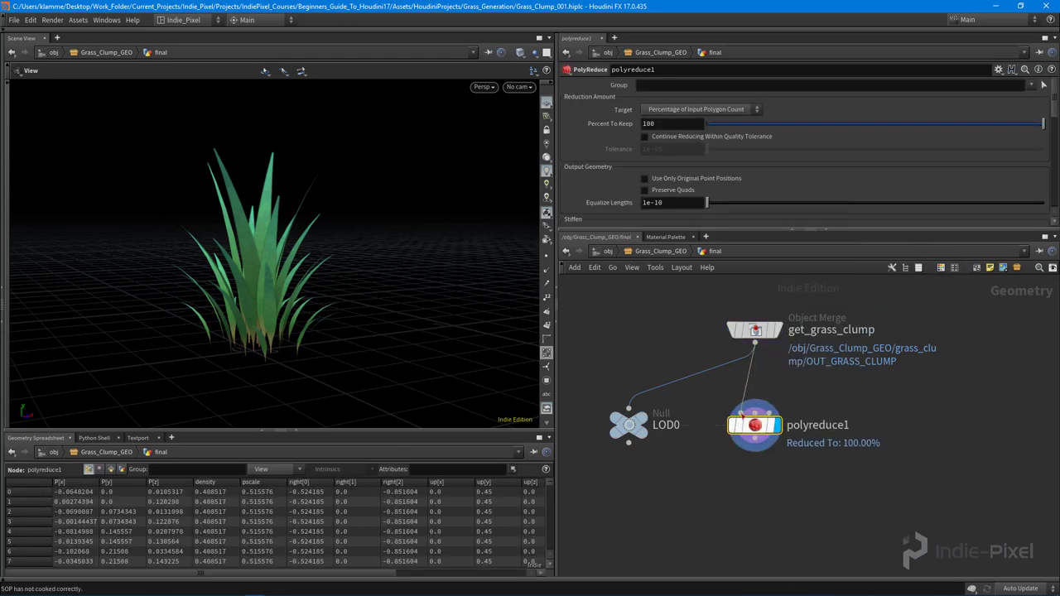
- Set Percent To Keep on polyreduce1 to 50 and check the reduced clump from another angle
{"action": "left_click_drag", "start_coordinate": [208, 248], "coordinate": [560, 184]}
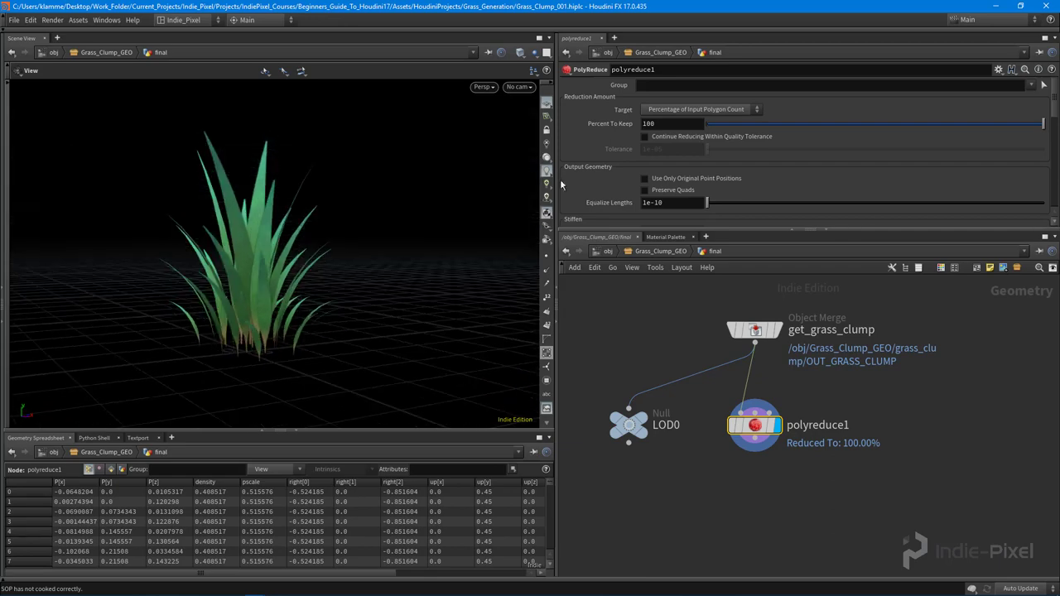
{"action": "left_click", "coordinate": [682, 126]}
{"action": "type", "text": "50"}
{"action": "key", "text": "Return"}
{"action": "left_click_drag", "start_coordinate": [367, 253], "coordinate": [325, 263]}
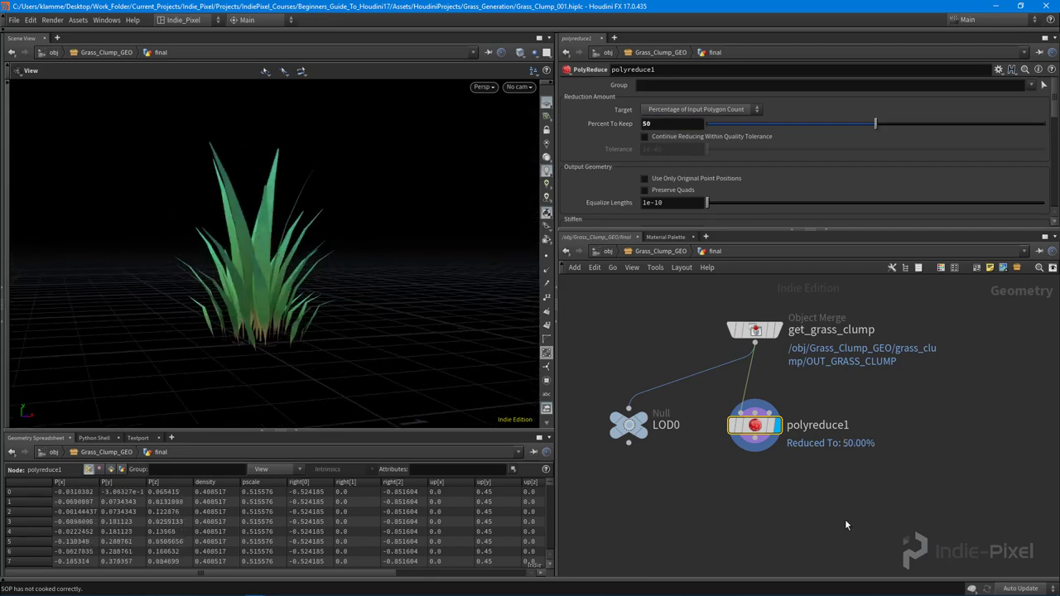
- Duplicate polyreduce1 with its input connection and set the copy's Percent To Keep to 25
{"action": "middle_click_drag", "start_coordinate": [845, 520], "coordinate": [783, 508]}
{"action": "left_click_drag", "start_coordinate": [692, 413], "coordinate": [860, 420], "text": "alt"}
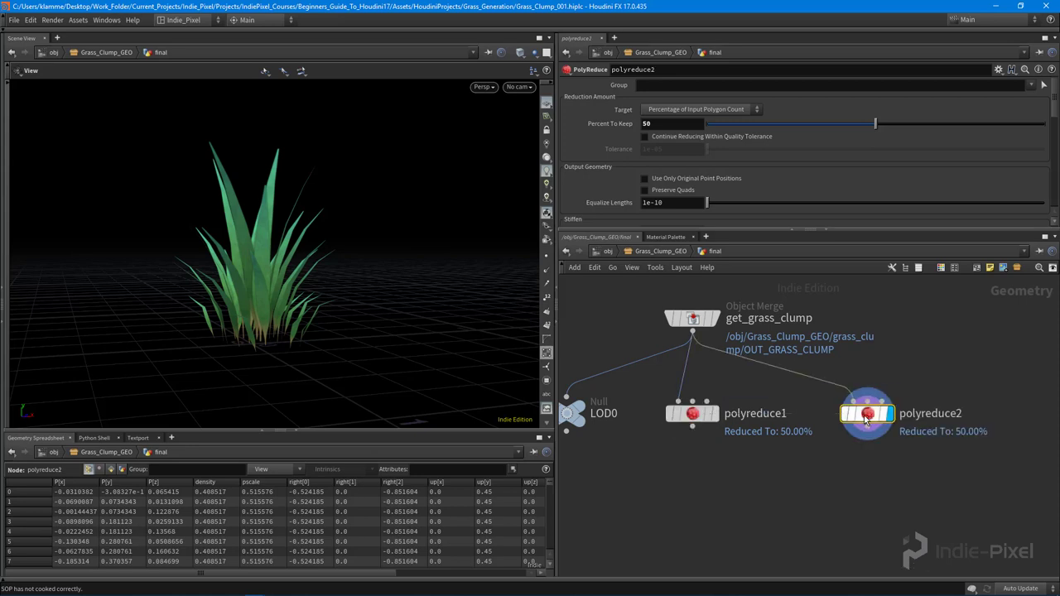
{"action": "double_click", "coordinate": [684, 125]}
{"action": "type", "text": "25"}
{"action": "key", "text": "Return"}
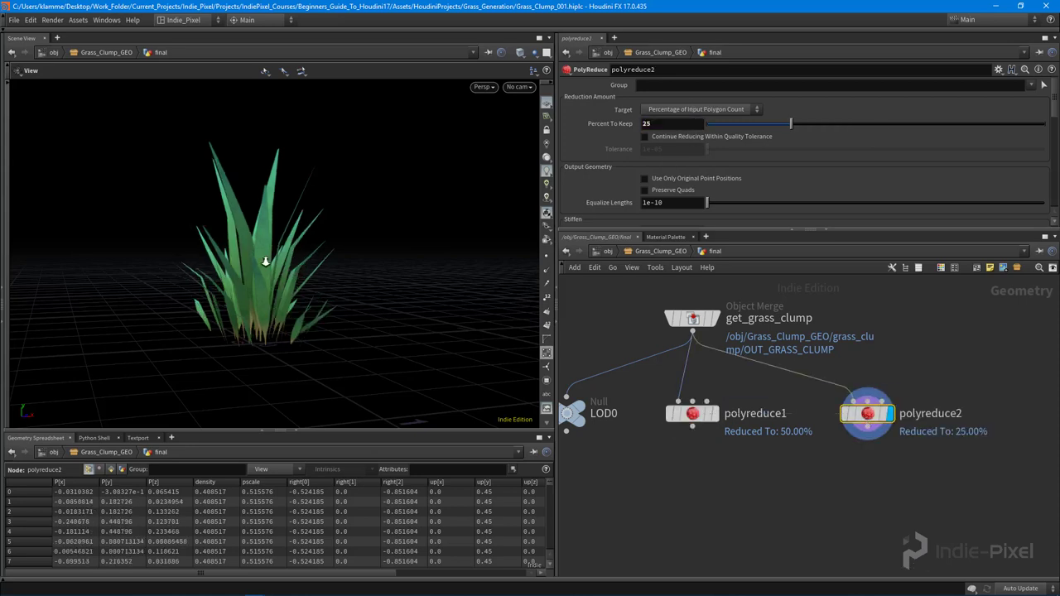
- Show the wireframe over the shaded clump and examine the geometry reduced to 25 percent up close
{"action": "left_click_drag", "start_coordinate": [268, 254], "coordinate": [320, 326]}
{"action": "key", "text": "shift+w"}
{"action": "right_click_drag", "start_coordinate": [258, 324], "coordinate": [326, 290]}
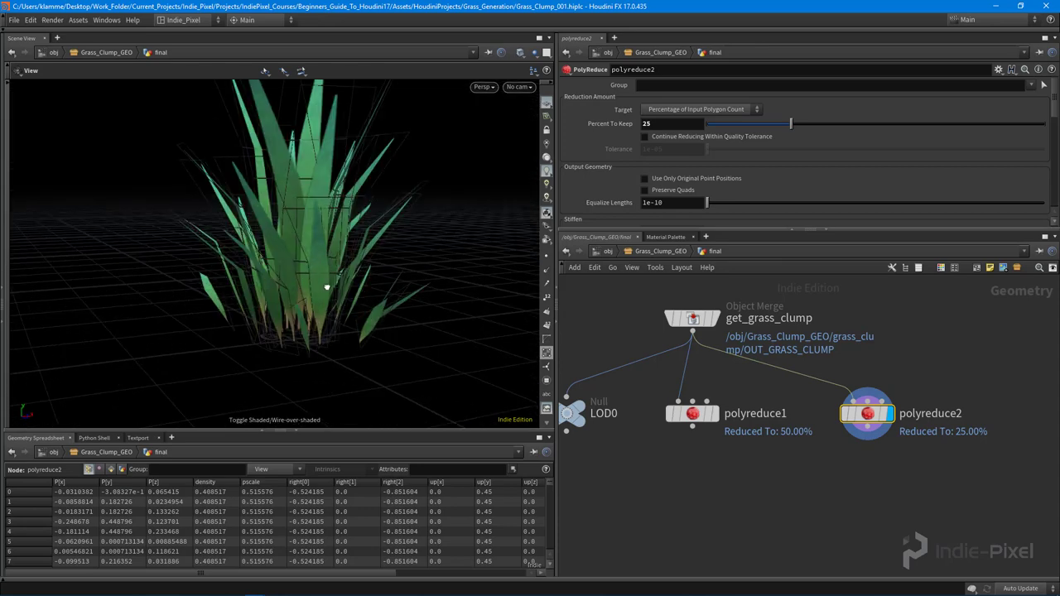
{"action": "mouse_move", "coordinate": [326, 289]}
{"action": "left_mouse_down"}
{"action": "mouse_move", "coordinate": [395, 270]}
{"action": "mouse_move", "coordinate": [489, 279]}
{"action": "left_mouse_up"}
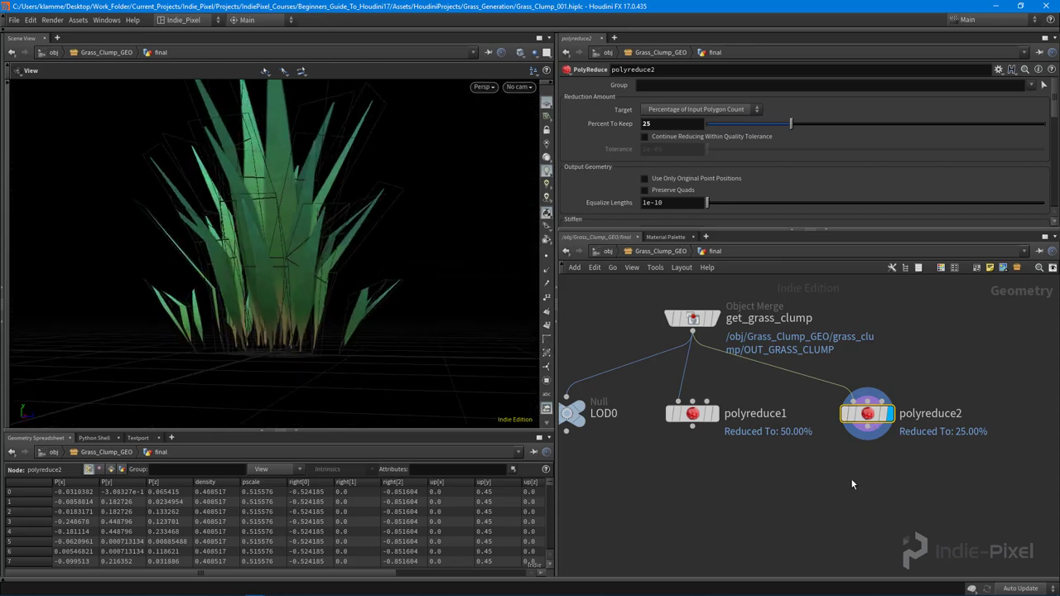
- Compare the polygon counts in the node info of polyreduce2, polyreduce1 and LOD0
{"action": "middle_click_drag", "start_coordinate": [853, 483], "coordinate": [848, 483]}
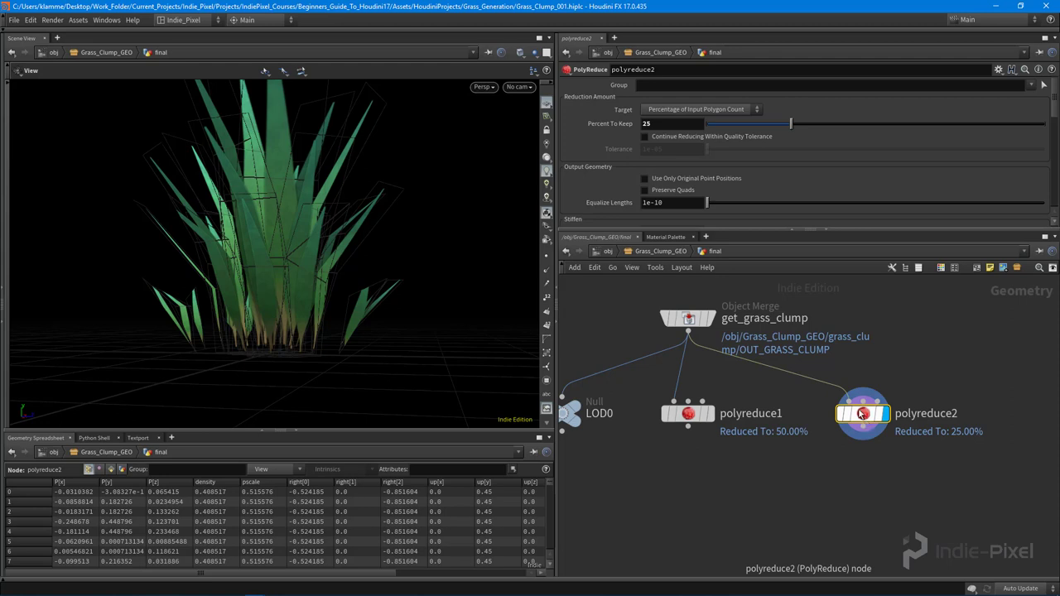
{"action": "middle_click", "coordinate": [862, 413]}
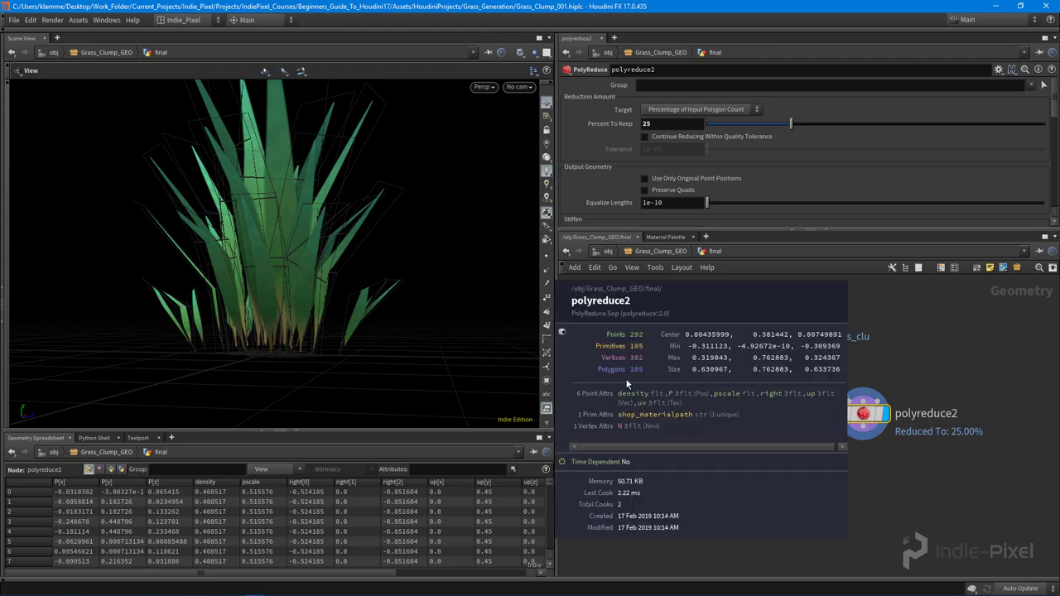
{"action": "left_click", "coordinate": [686, 417]}
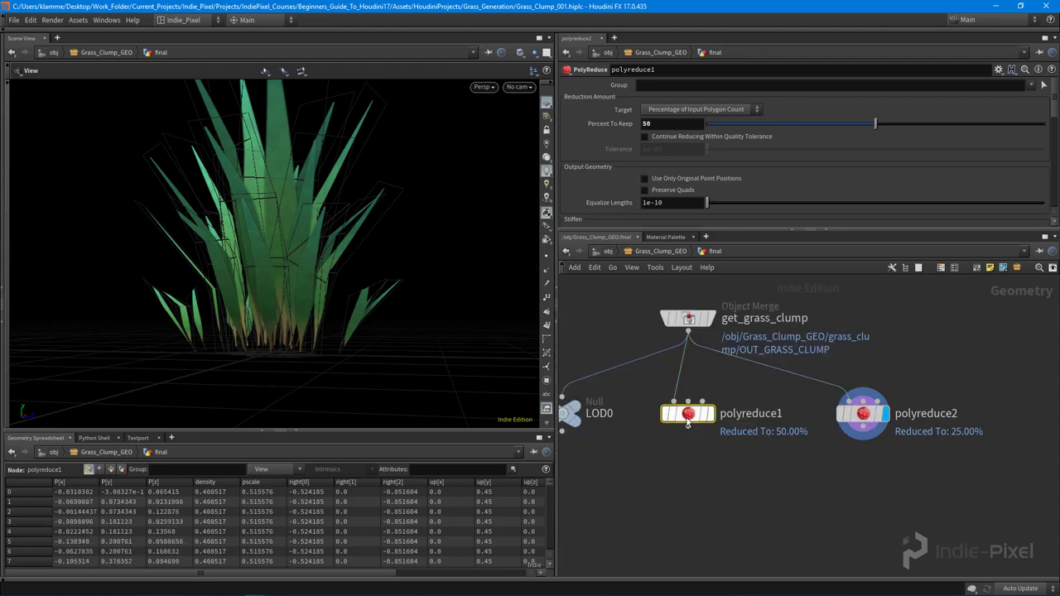
{"action": "middle_click", "coordinate": [688, 421]}
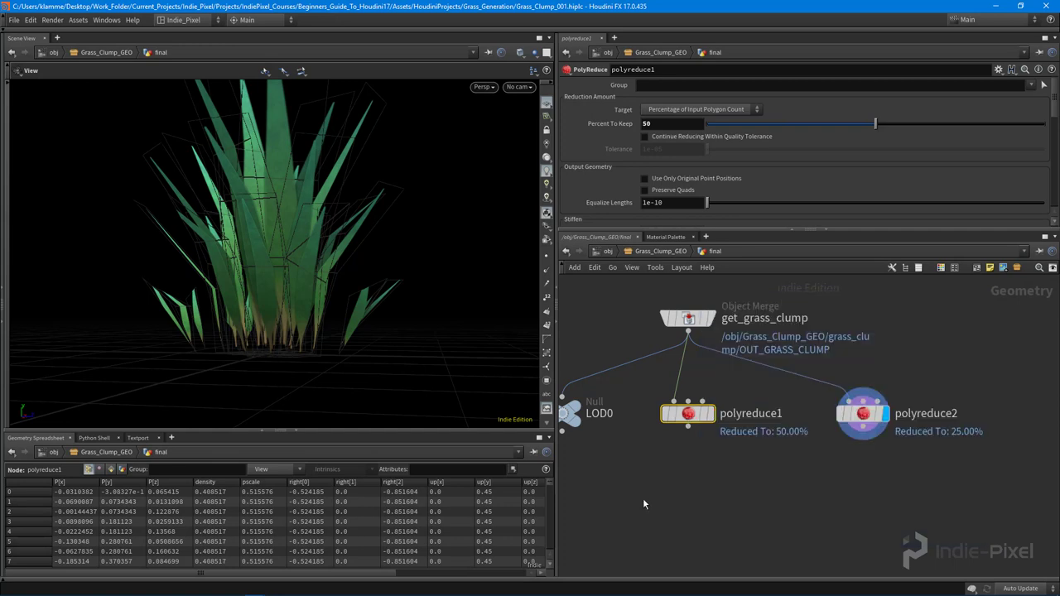
{"action": "middle_click_drag", "start_coordinate": [663, 476], "coordinate": [797, 475]}
{"action": "left_click", "coordinate": [691, 417]}
{"action": "middle_click", "coordinate": [693, 415]}
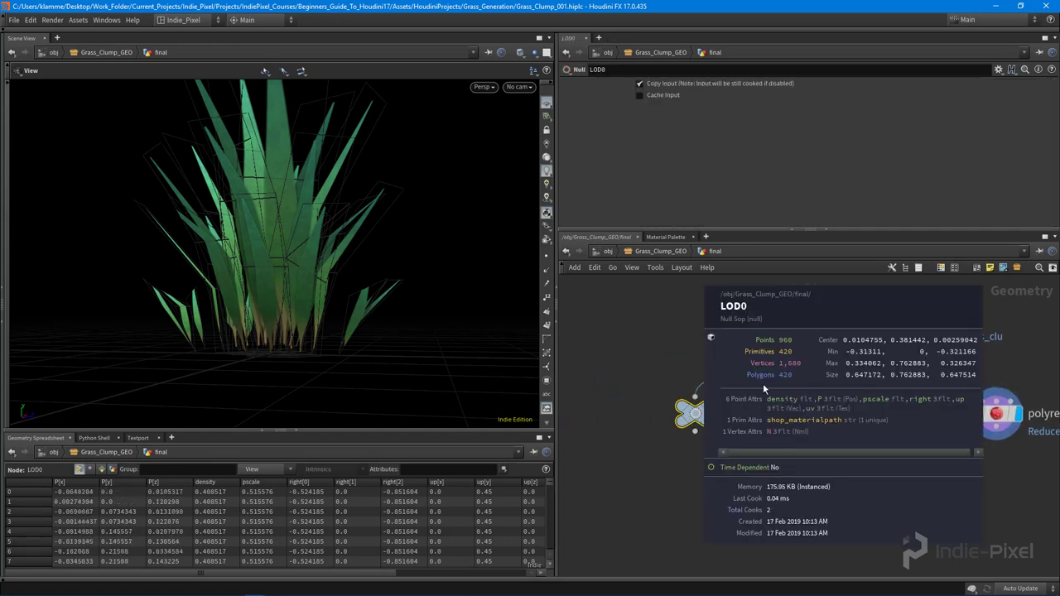
- Move the LOD0 node farther away from polyreduce1 to space out the three branches
{"action": "scroll", "coordinate": [743, 444], "scroll_direction": "down", "scroll_amount": 2}
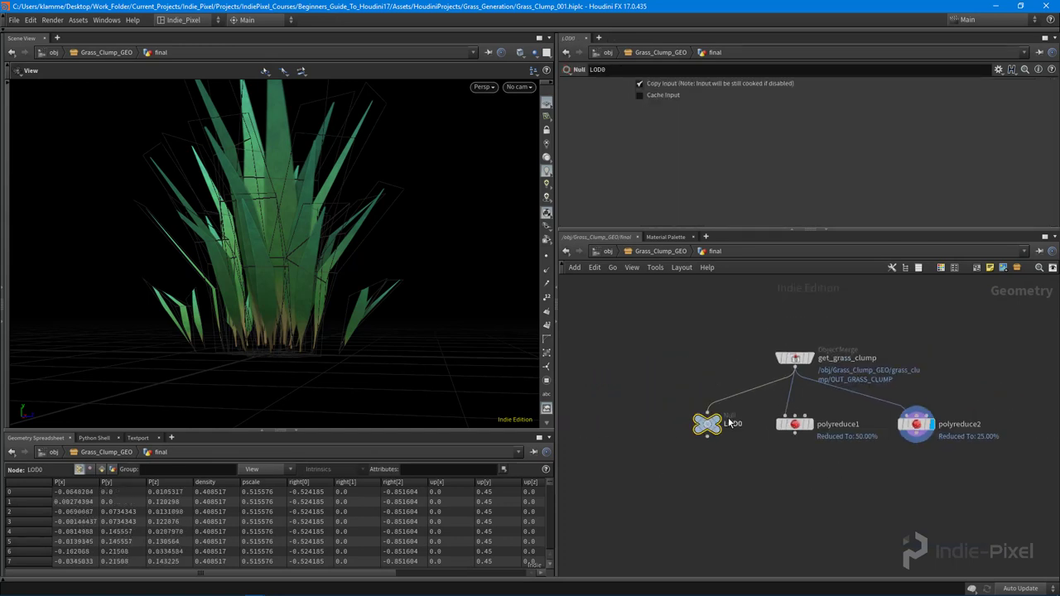
{"action": "left_click_drag", "start_coordinate": [698, 427], "coordinate": [669, 425]}
{"action": "middle_click_drag", "start_coordinate": [790, 444], "coordinate": [744, 428]}
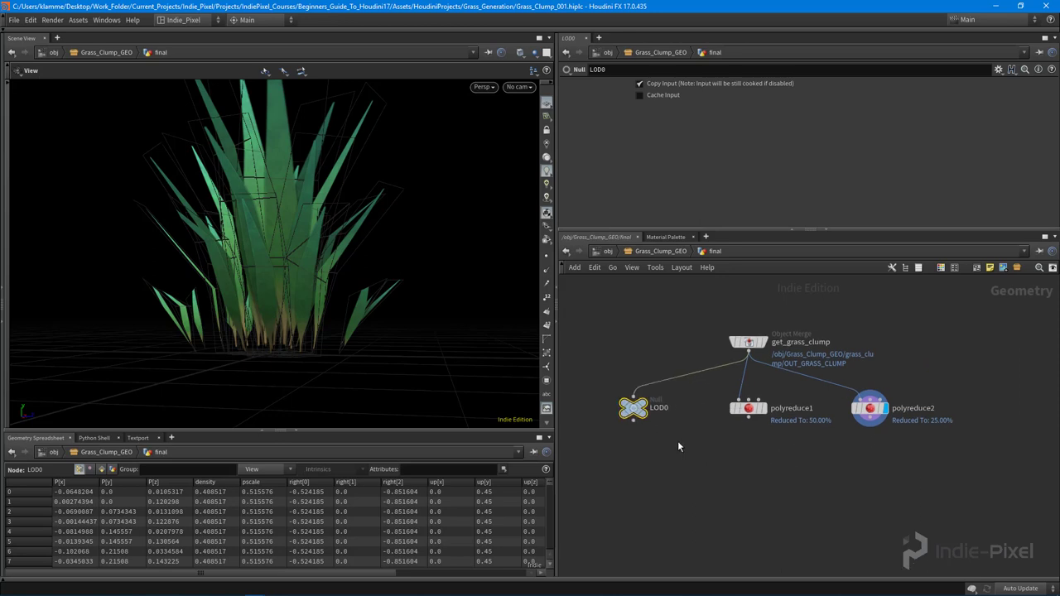
- Duplicate the LOD0 null below polyreduce1 and connect the copy to polyreduce1's output
{"action": "scroll", "coordinate": [660, 429], "scroll_direction": "up", "scroll_amount": 2}
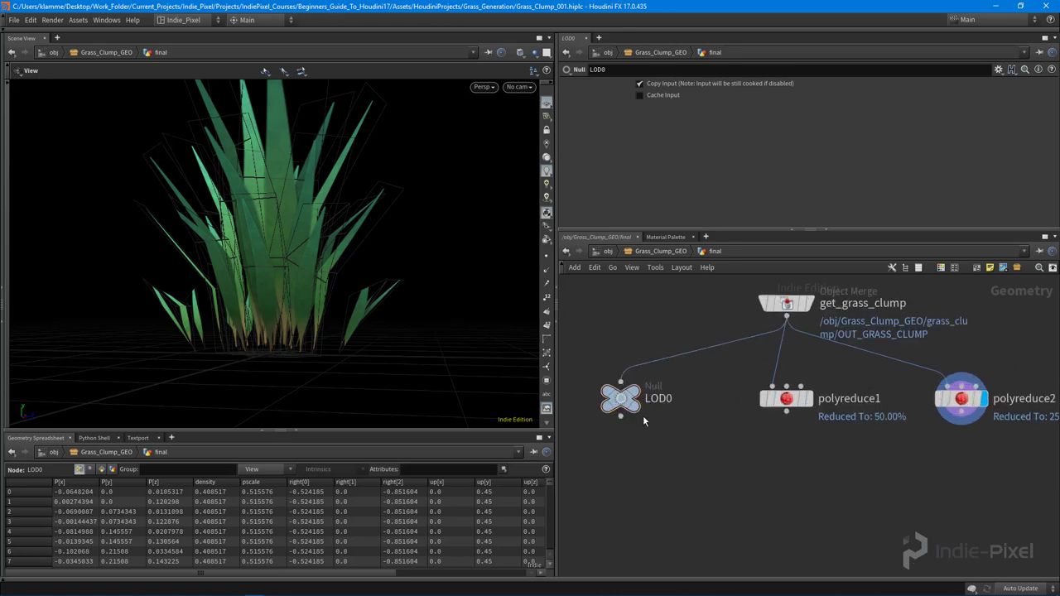
{"action": "left_click_drag", "start_coordinate": [620, 403], "coordinate": [779, 481], "text": "alt"}
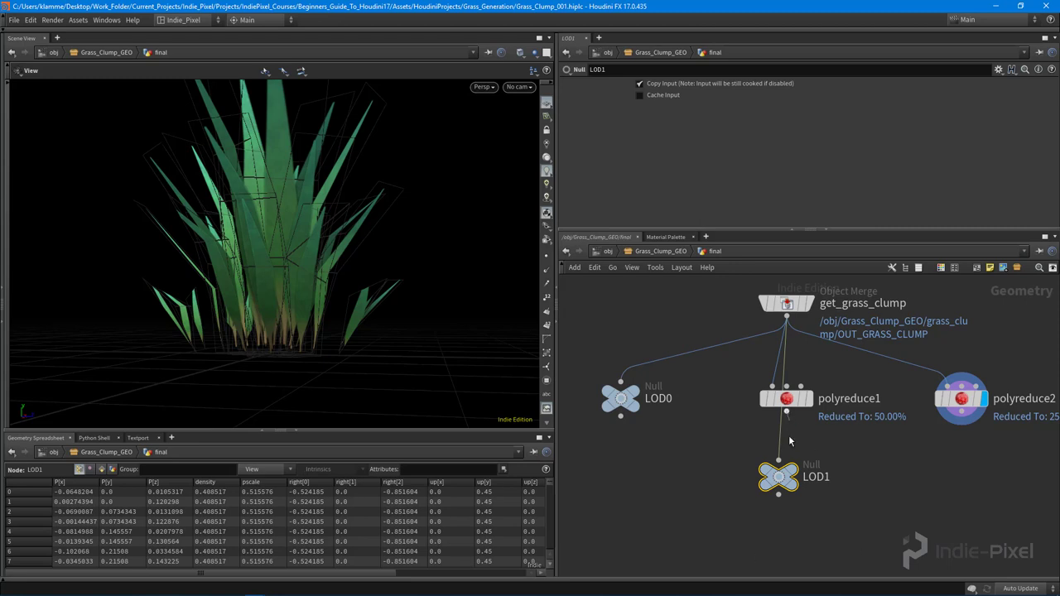
{"action": "mouse_move", "coordinate": [789, 442]}
{"action": "left_mouse_down"}
{"action": "mouse_move", "coordinate": [779, 461]}
{"action": "mouse_move", "coordinate": [788, 462]}
{"action": "left_mouse_up"}
- Duplicate the LOD1 null below polyreduce2 and connect the copy to polyreduce2's output
{"action": "middle_click_drag", "start_coordinate": [834, 493], "coordinate": [716, 446]}
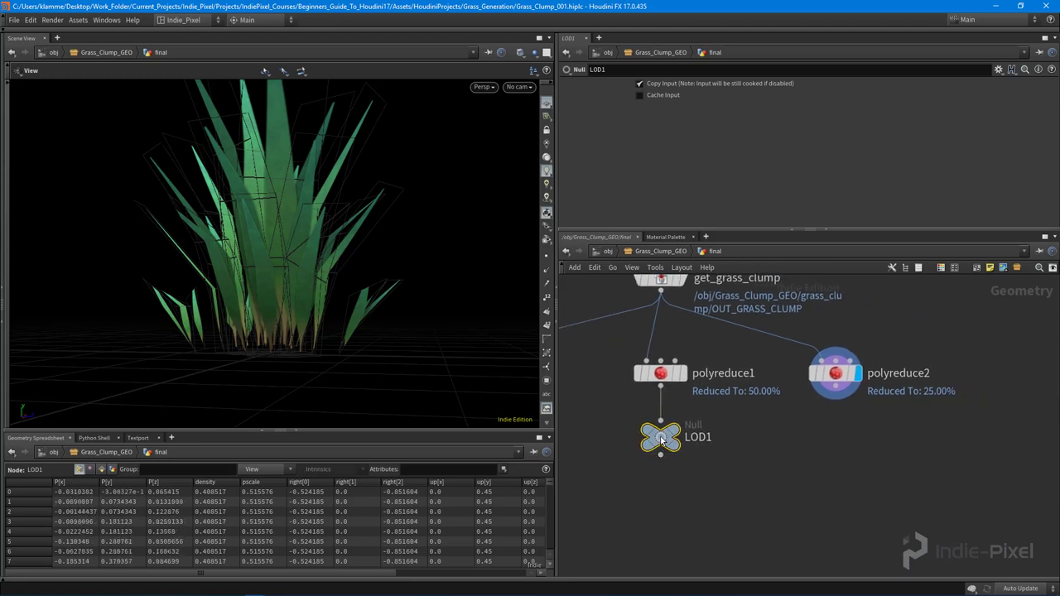
{"action": "left_click_drag", "start_coordinate": [661, 441], "coordinate": [834, 439], "text": "alt"}
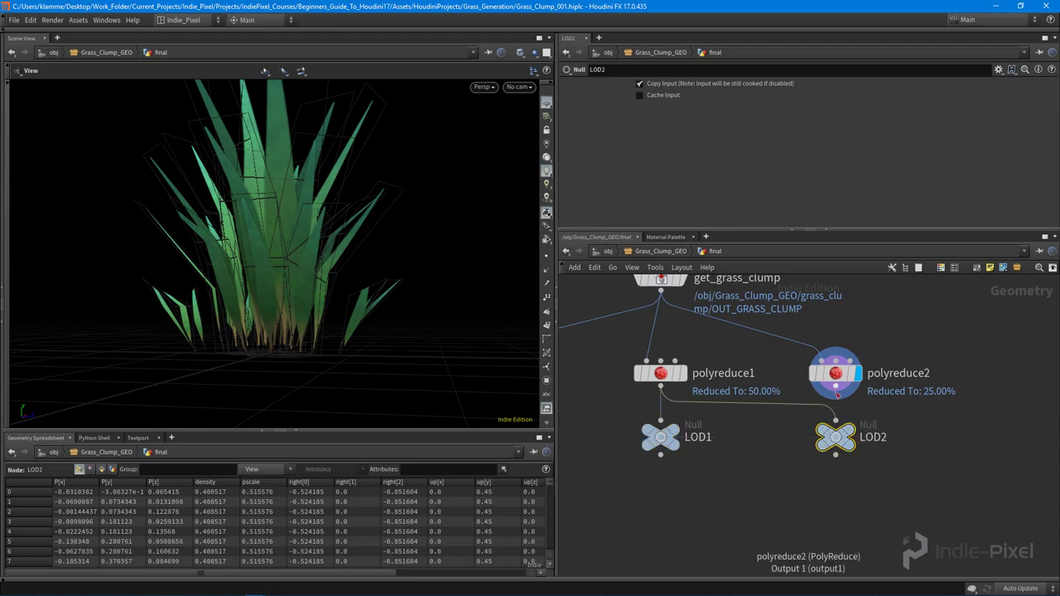
{"action": "scroll", "coordinate": [855, 492], "scroll_direction": "down", "scroll_amount": 3}
{"action": "scroll", "coordinate": [856, 497], "scroll_direction": "down", "scroll_amount": 3}
{"action": "scroll", "coordinate": [813, 497], "scroll_direction": "up", "scroll_amount": 1}
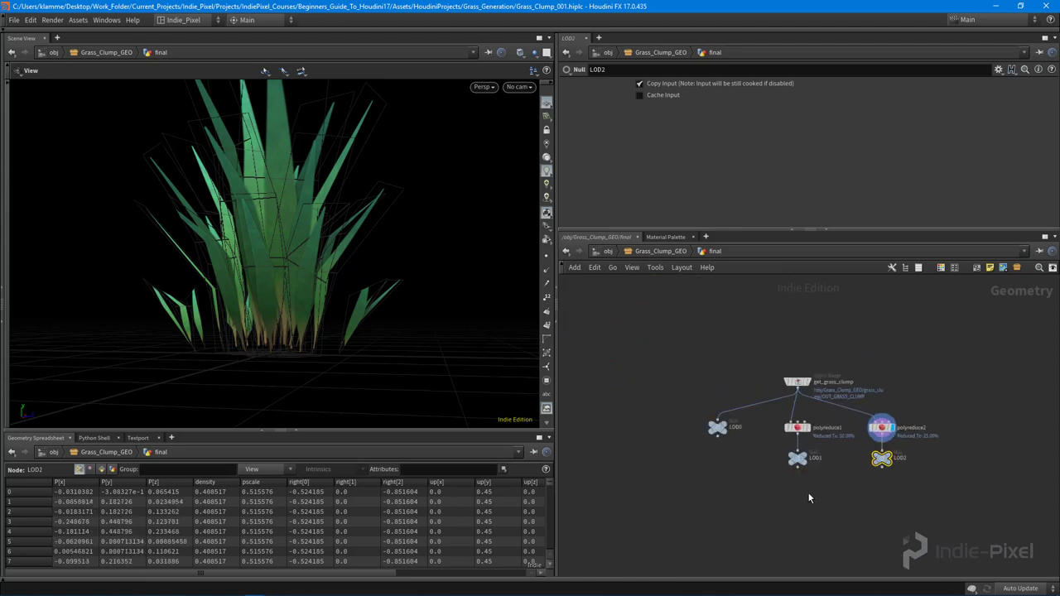
{"action": "left_click_drag", "start_coordinate": [691, 487], "coordinate": [927, 352]}
{"action": "scroll", "coordinate": [875, 501], "scroll_direction": "up", "scroll_amount": 2}
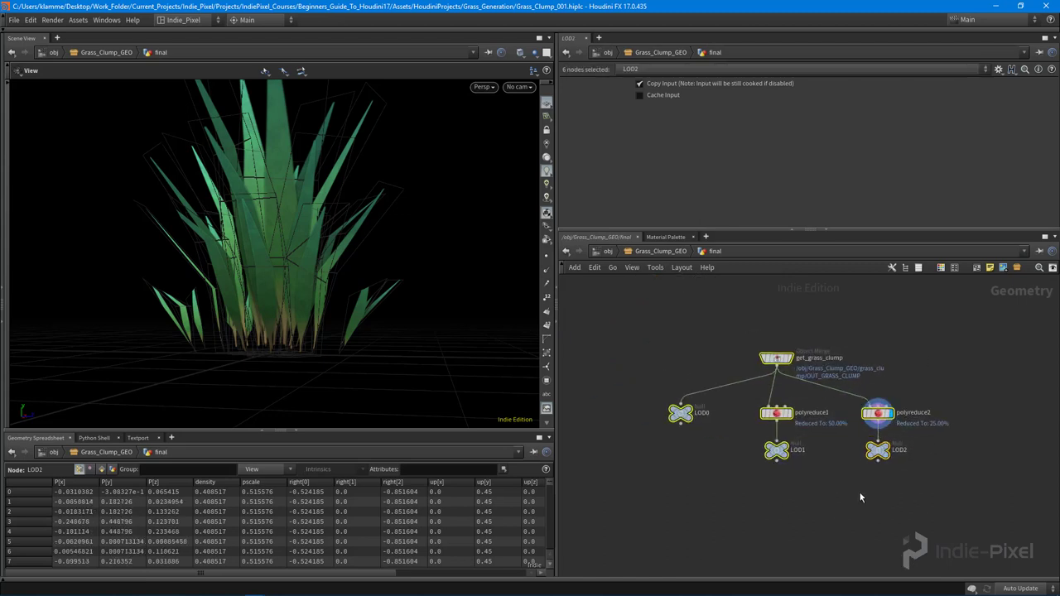
{"action": "left_click_drag", "start_coordinate": [639, 502], "coordinate": [865, 469]}
{"action": "left_click", "coordinate": [729, 360]}
{"action": "left_click", "coordinate": [680, 412]}
{"action": "left_click", "coordinate": [777, 413]}
{"action": "left_click", "coordinate": [768, 498]}
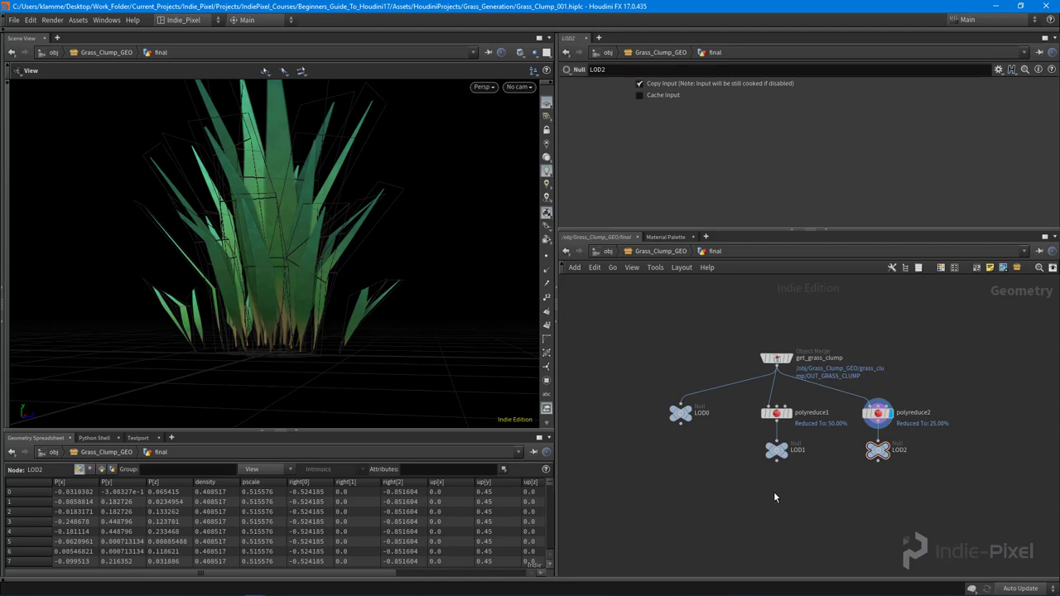
- Go up to the Grass_Clump_GEO network and turn off the wireframe over the shaded clump in the viewport
{"action": "left_click_drag", "start_coordinate": [266, 246], "coordinate": [331, 282]}
{"action": "key", "text": "u"}
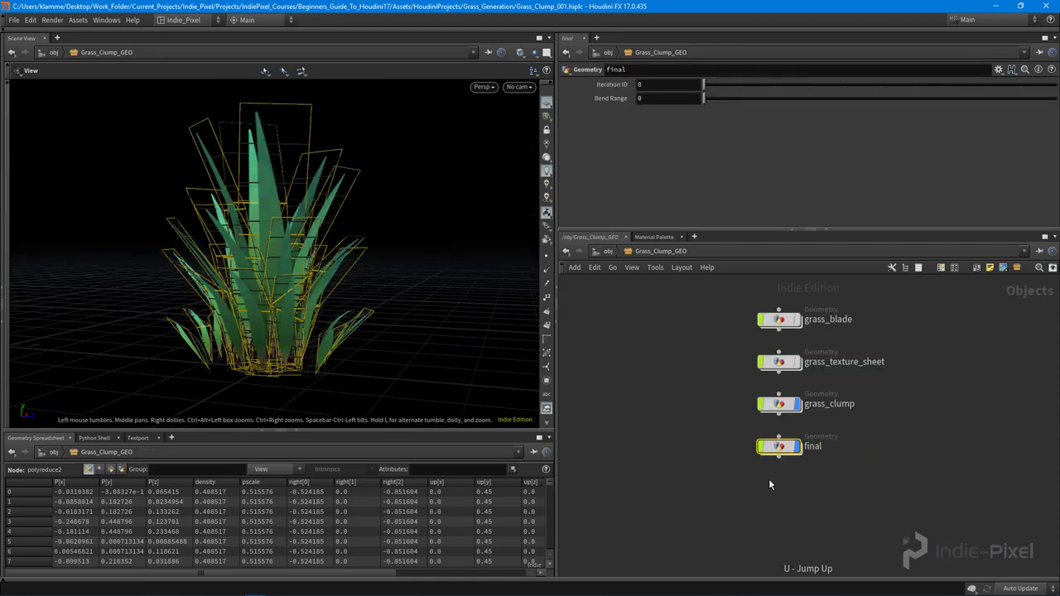
{"action": "left_click_drag", "start_coordinate": [237, 254], "coordinate": [348, 263]}
{"action": "key", "text": "shift+w"}
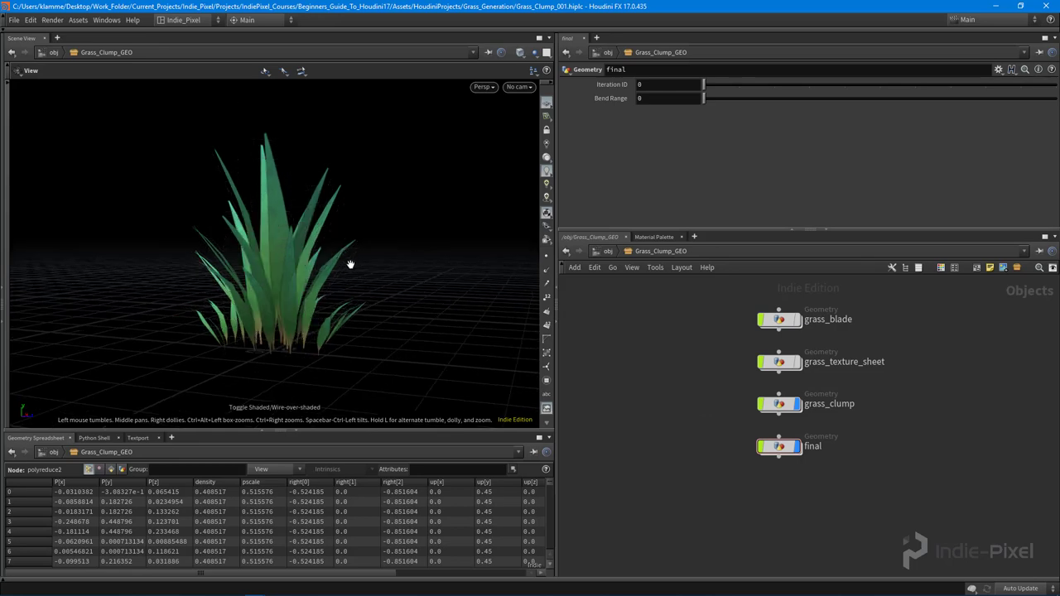
{"action": "mouse_move", "coordinate": [321, 296]}
{"action": "left_mouse_down"}
{"action": "mouse_move", "coordinate": [392, 296]}
{"action": "mouse_move", "coordinate": [469, 334]}
{"action": "left_mouse_up"}
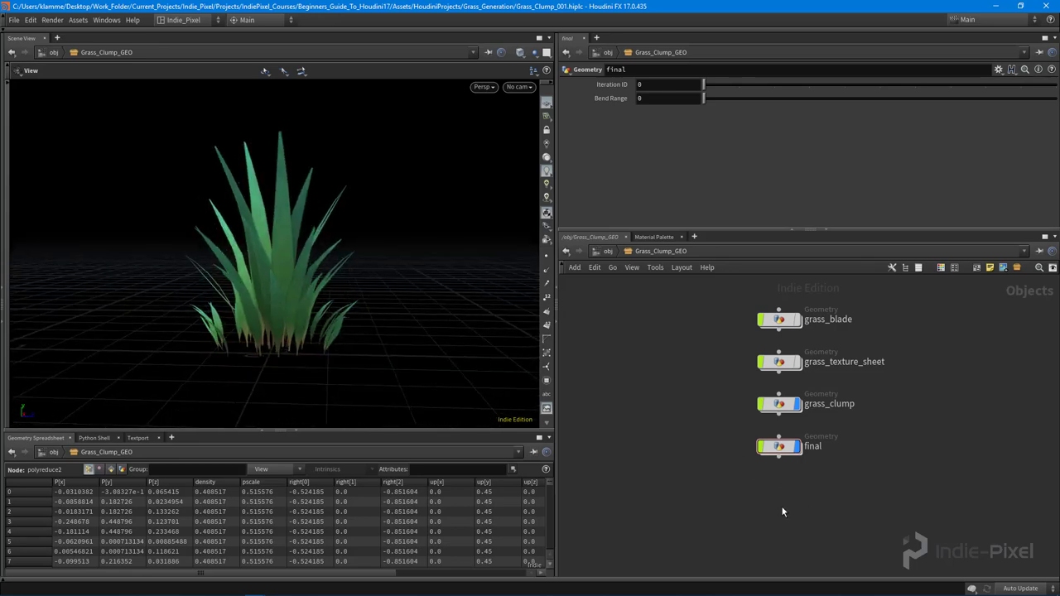
- Go up to the obj level and add a Geometry node below Grass_Clump_GEO
{"action": "key", "text": "u"}
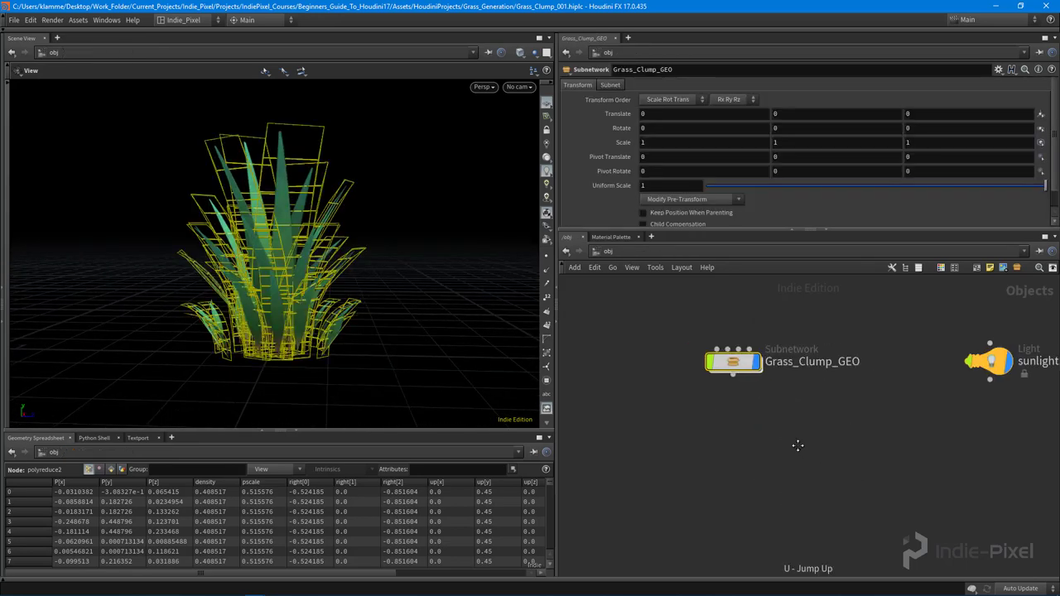
{"action": "scroll", "coordinate": [818, 441], "scroll_direction": "down", "scroll_amount": 1}
{"action": "scroll", "coordinate": [725, 418], "scroll_direction": "up", "scroll_amount": 2}
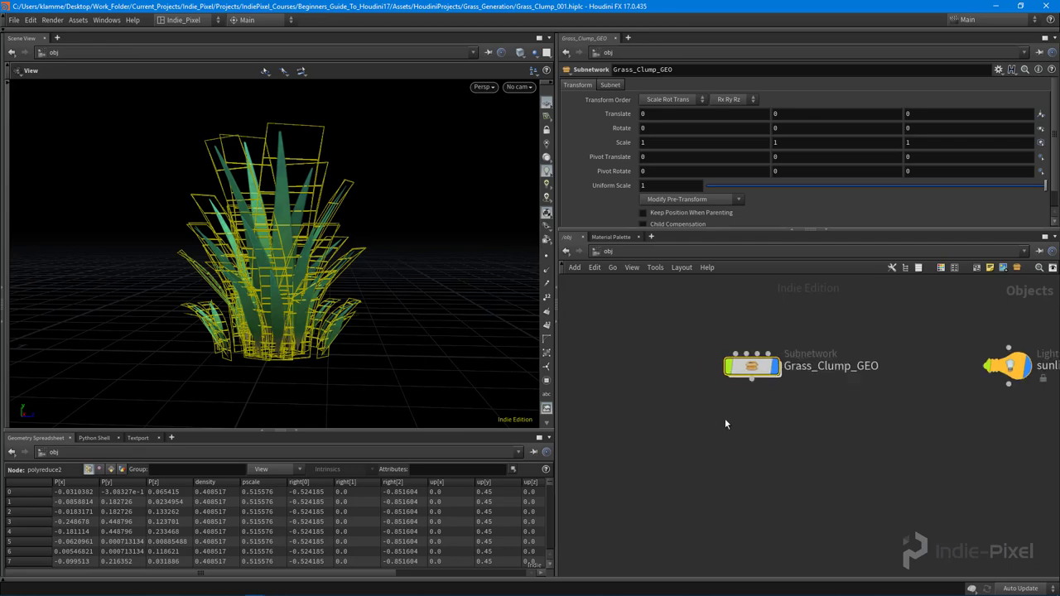
{"action": "left_click_drag", "start_coordinate": [367, 309], "coordinate": [346, 296]}
{"action": "left_click", "coordinate": [649, 408]}
{"action": "left_click_drag", "start_coordinate": [450, 372], "coordinate": [364, 338]}
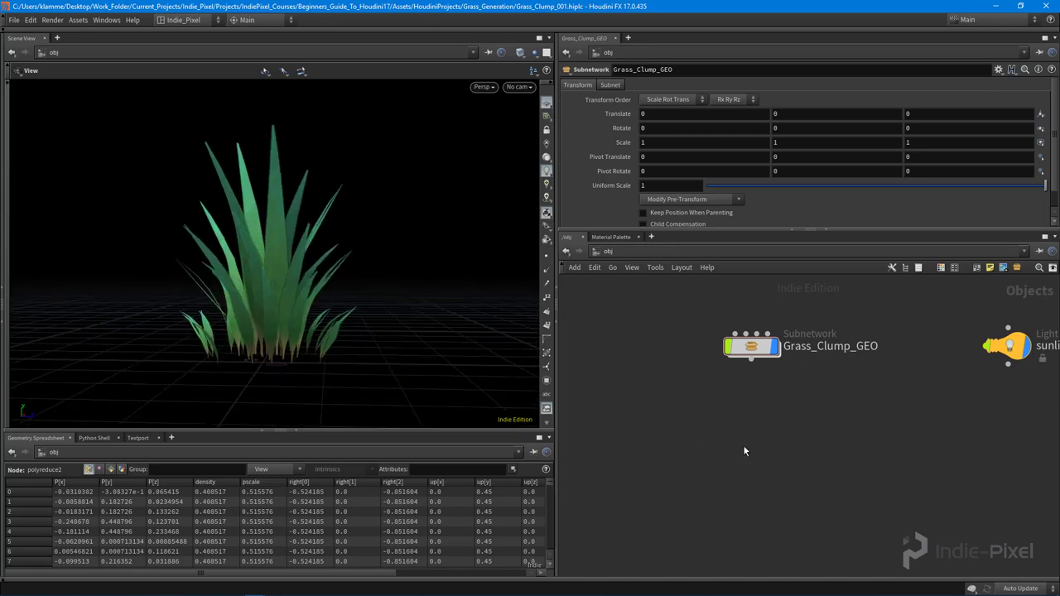
{"action": "key", "text": "Tab"}
{"action": "type", "text": "g"}
{"action": "key", "text": "Return"}
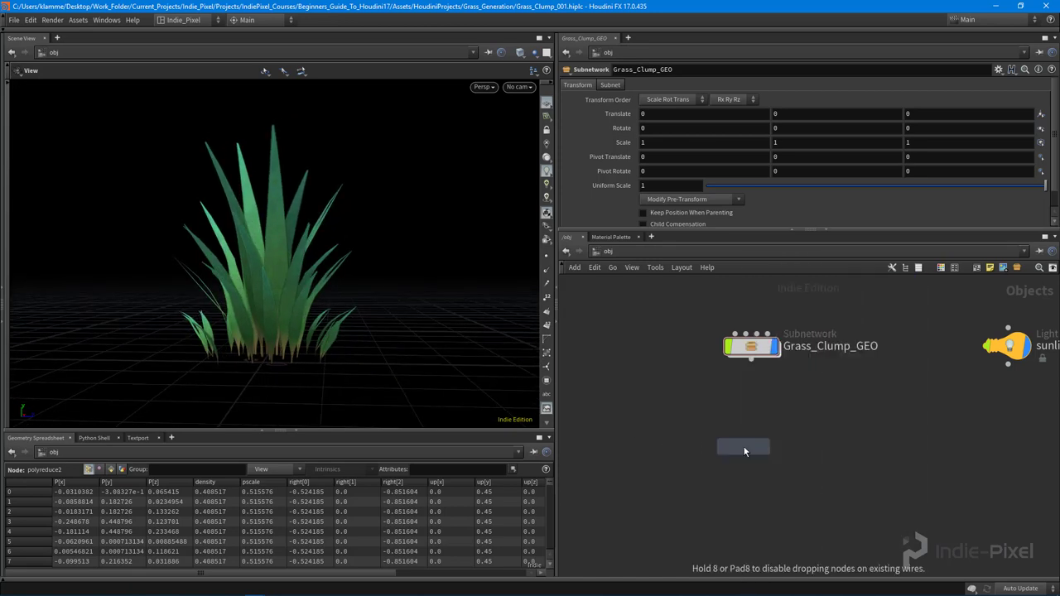
{"action": "left_click", "coordinate": [747, 448]}
- Rename the new Geometry node as grass_clump_LOD0
{"action": "double_click", "coordinate": [787, 431]}
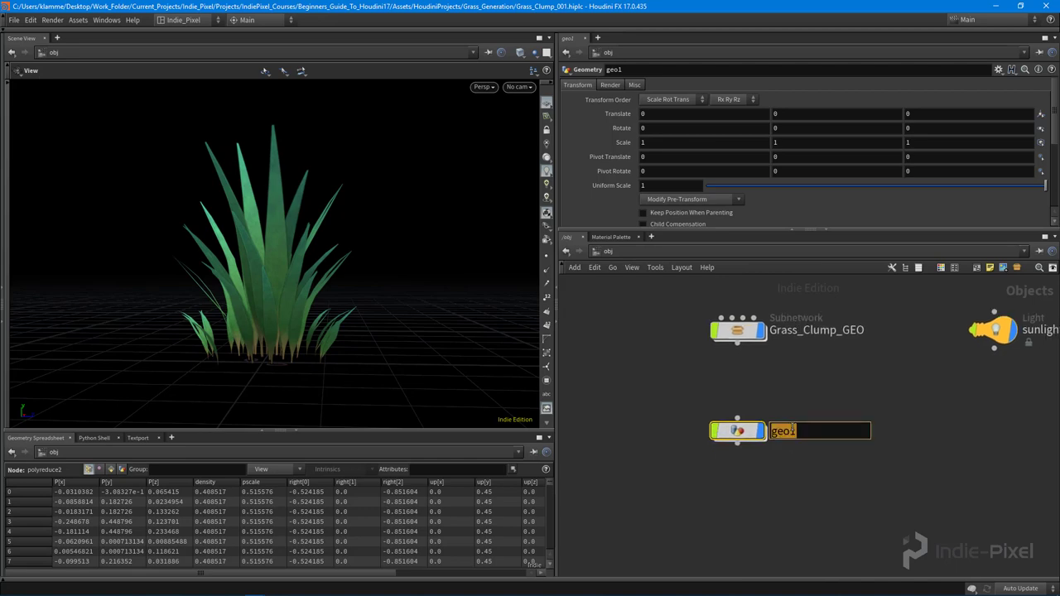
{"action": "type", "text": "grass_clump_L"}
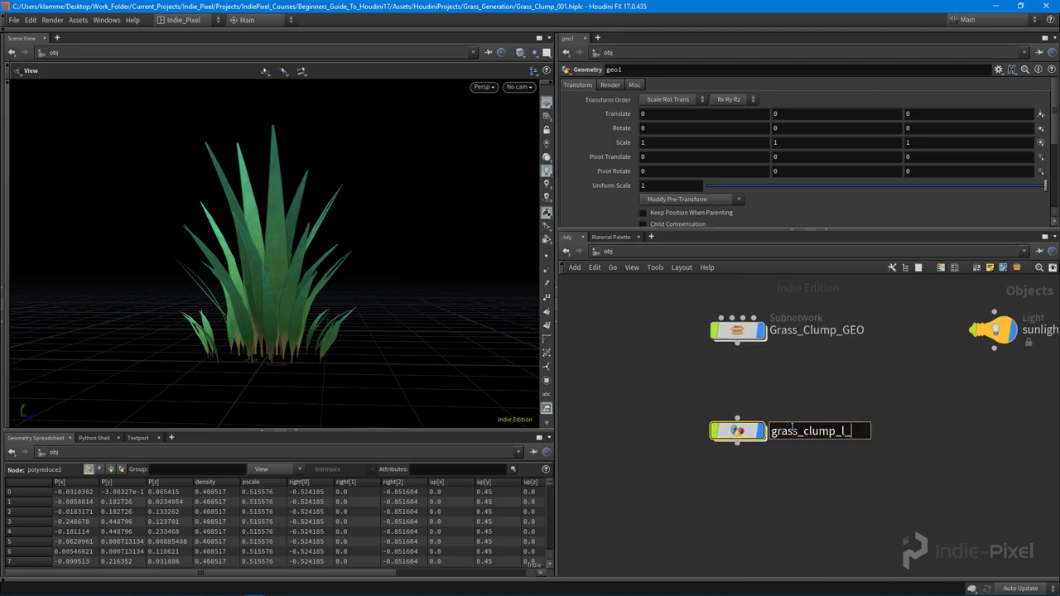
{"action": "type", "text": "OD0"}
{"action": "key", "text": "Return"}
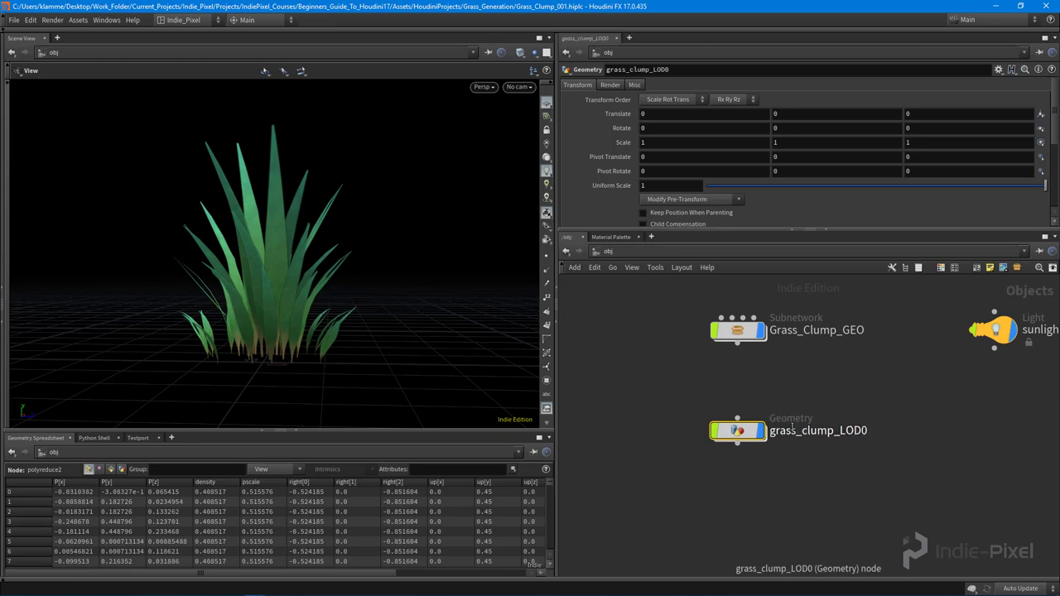
{"action": "double_click", "coordinate": [835, 433]}
{"action": "left_click_drag", "start_coordinate": [838, 431], "coordinate": [875, 431]}
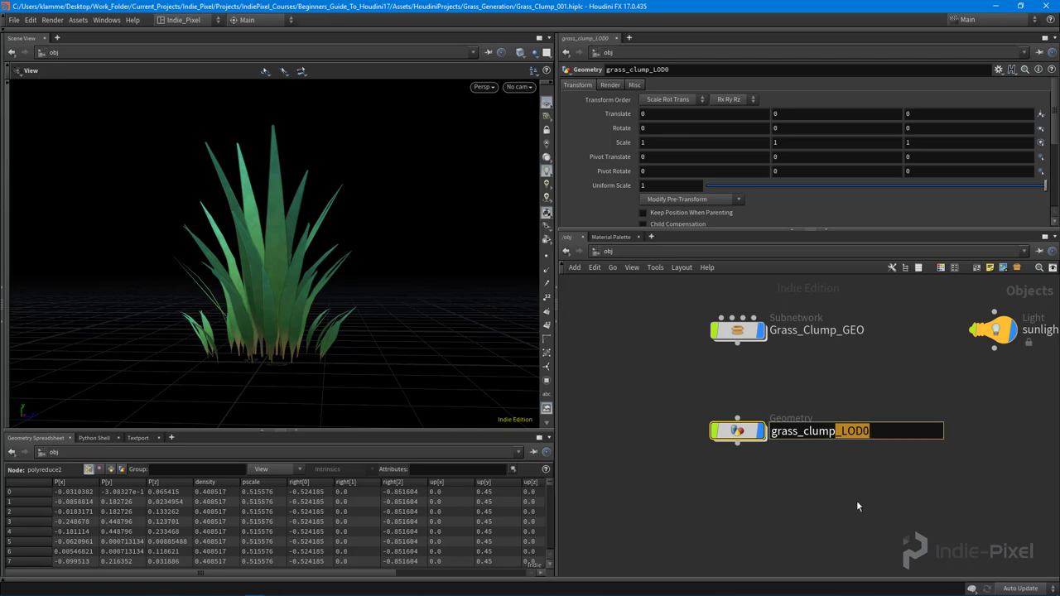
{"action": "left_click", "coordinate": [826, 532]}
- Duplicate the grass_clump_LOD0 object and then its copy, stacking grass_clump_LOD1 and grass_clump_LOD2 below it
{"action": "middle_click_drag", "start_coordinate": [770, 458], "coordinate": [763, 413]}
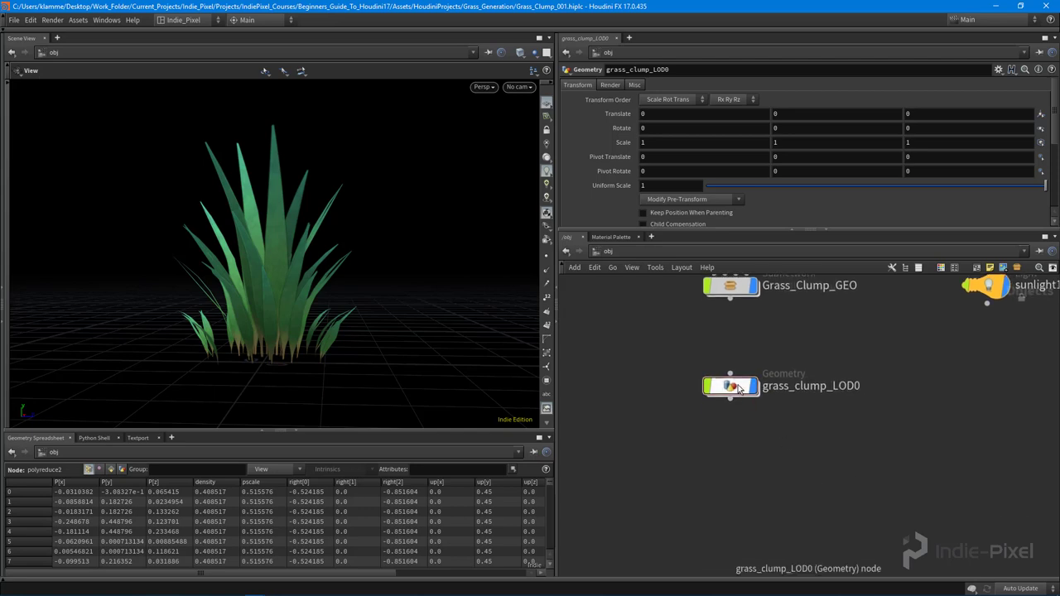
{"action": "left_click_drag", "start_coordinate": [734, 391], "coordinate": [737, 443], "text": "alt"}
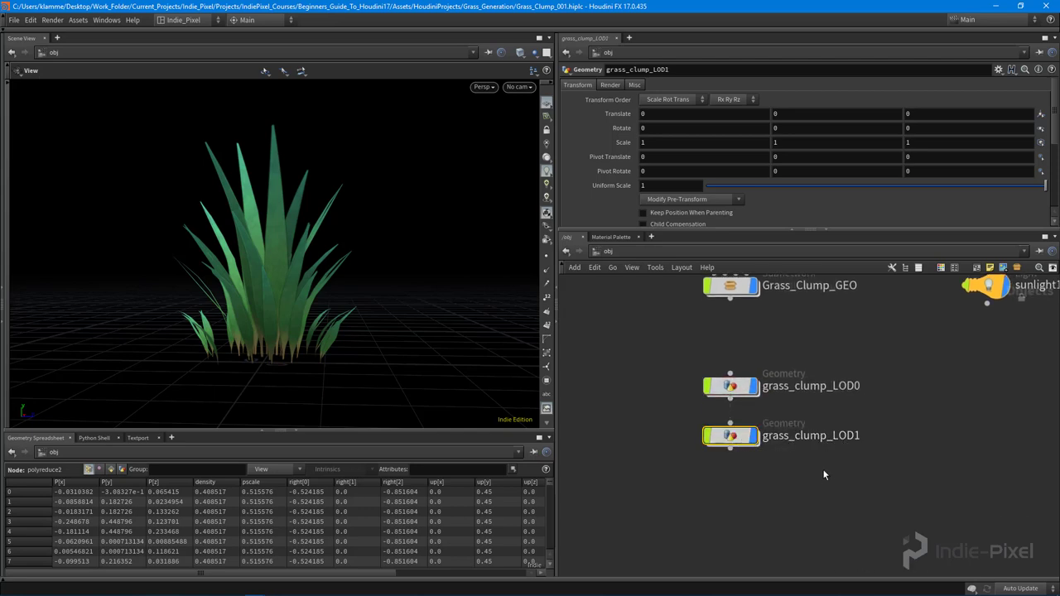
{"action": "middle_click_drag", "start_coordinate": [823, 470], "coordinate": [825, 429]}
{"action": "left_click_drag", "start_coordinate": [737, 396], "coordinate": [739, 464], "text": "alt"}
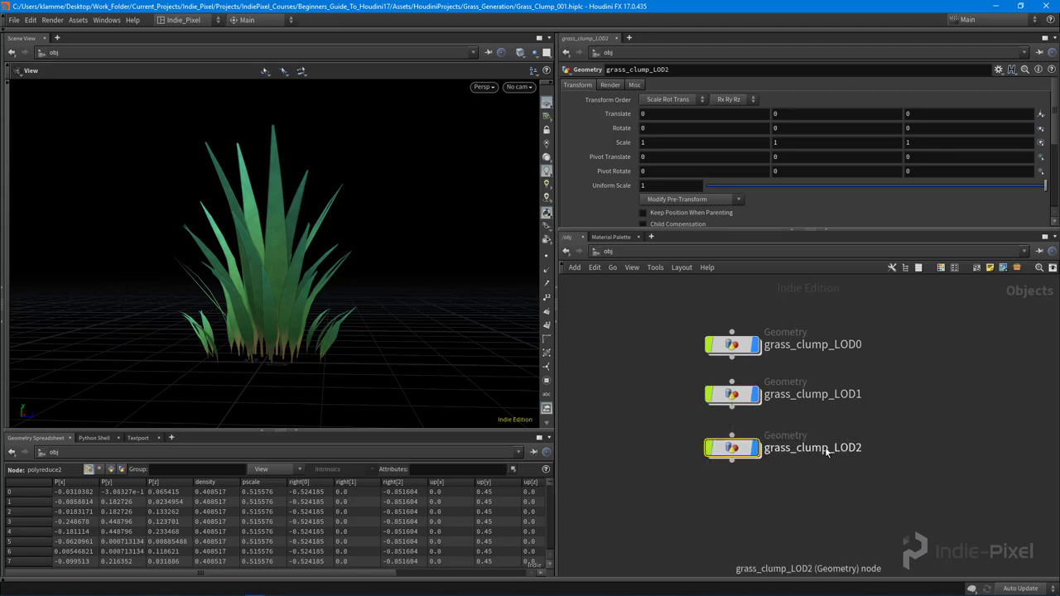
{"action": "double_click", "coordinate": [865, 395]}
{"action": "left_click_drag", "start_coordinate": [865, 396], "coordinate": [830, 401]}
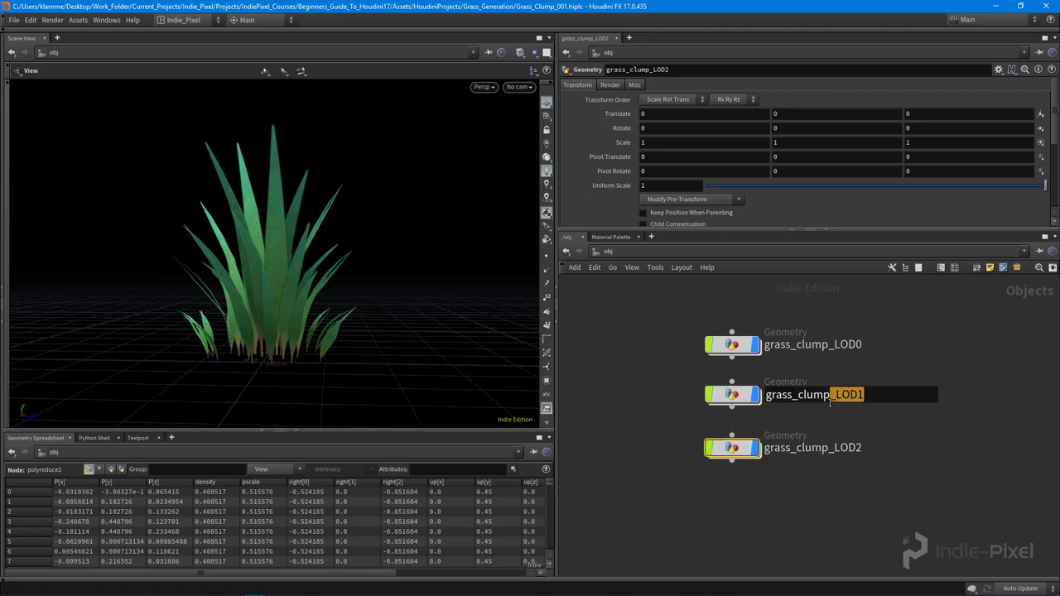
{"action": "double_click", "coordinate": [861, 448]}
{"action": "left_click_drag", "start_coordinate": [859, 449], "coordinate": [829, 447]}
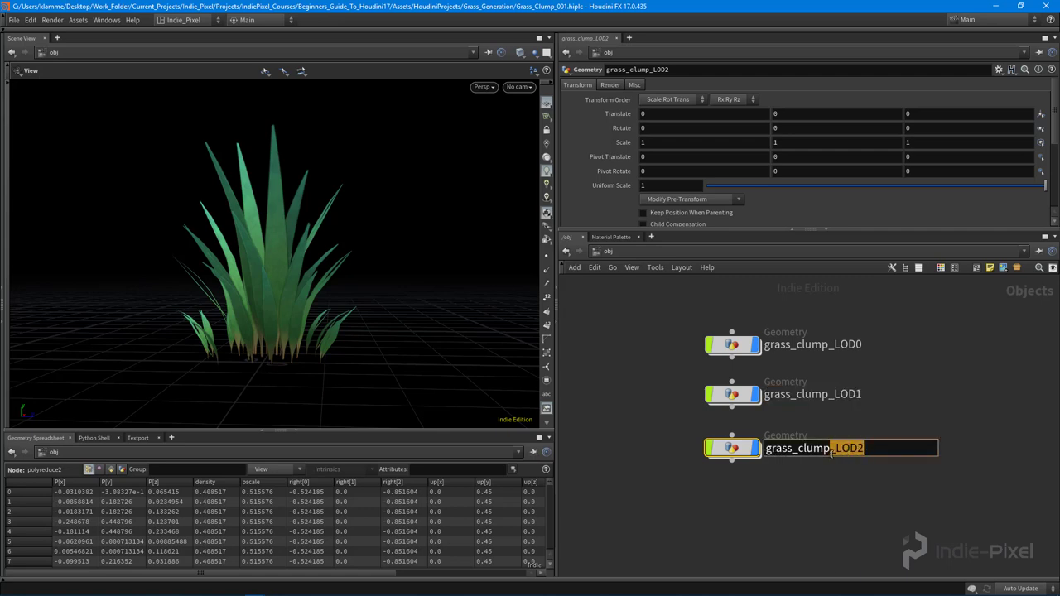
{"action": "left_click", "coordinate": [825, 491]}
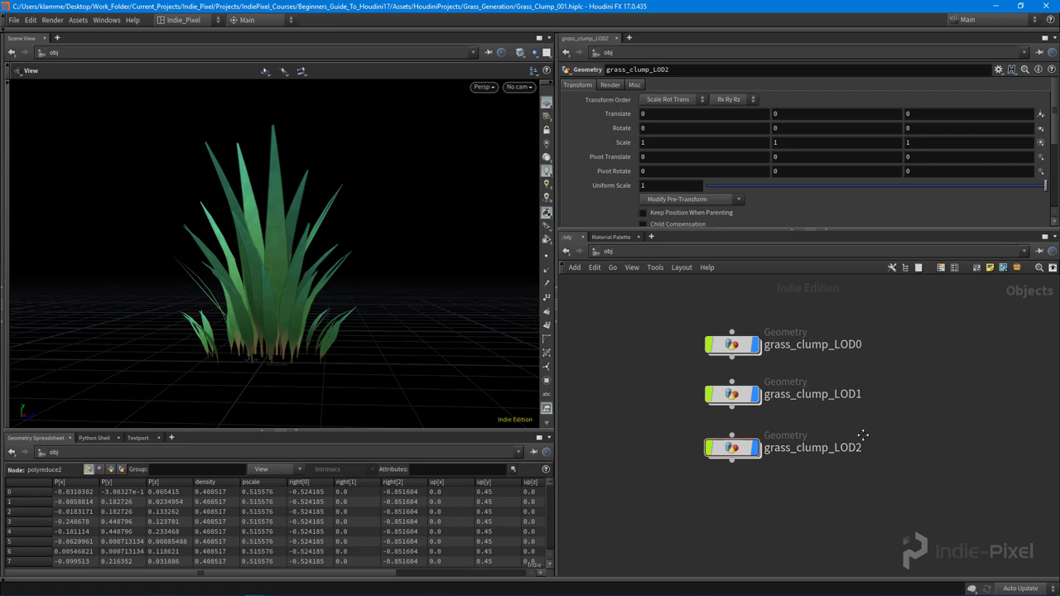
- Add an Object Merge node inside grass_clump_LOD0 with Transform set to Into This Object
{"action": "middle_click_drag", "start_coordinate": [864, 435], "coordinate": [868, 457]}
{"action": "double_click", "coordinate": [738, 365]}
{"action": "key", "text": "Tab"}
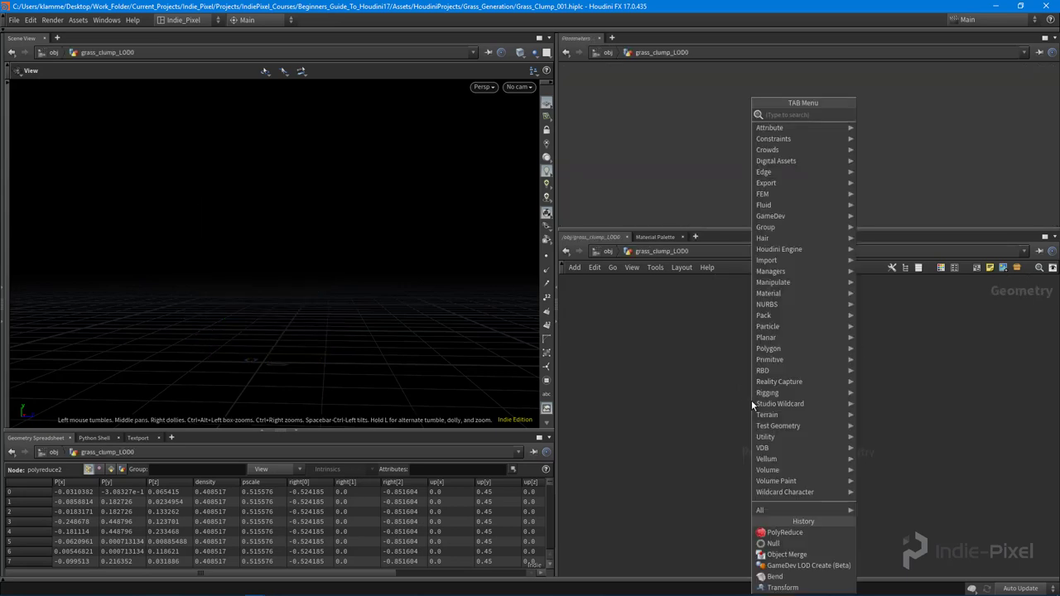
{"action": "type", "text": "file"}
{"action": "key", "text": "Return"}
{"action": "left_click", "coordinate": [773, 399]}
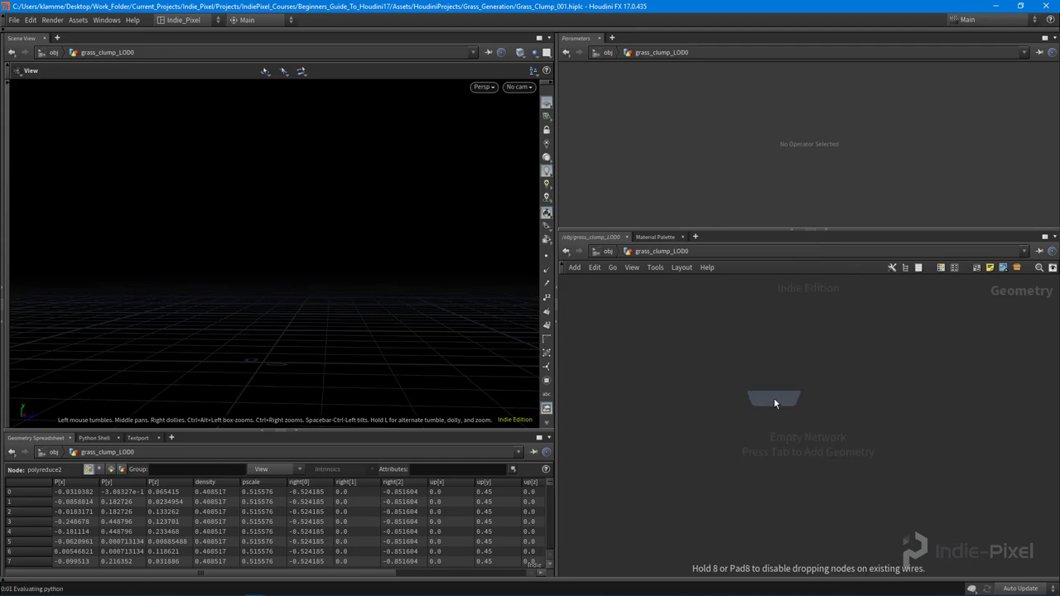
{"action": "left_click", "coordinate": [692, 175]}
{"action": "left_click", "coordinate": [690, 199]}
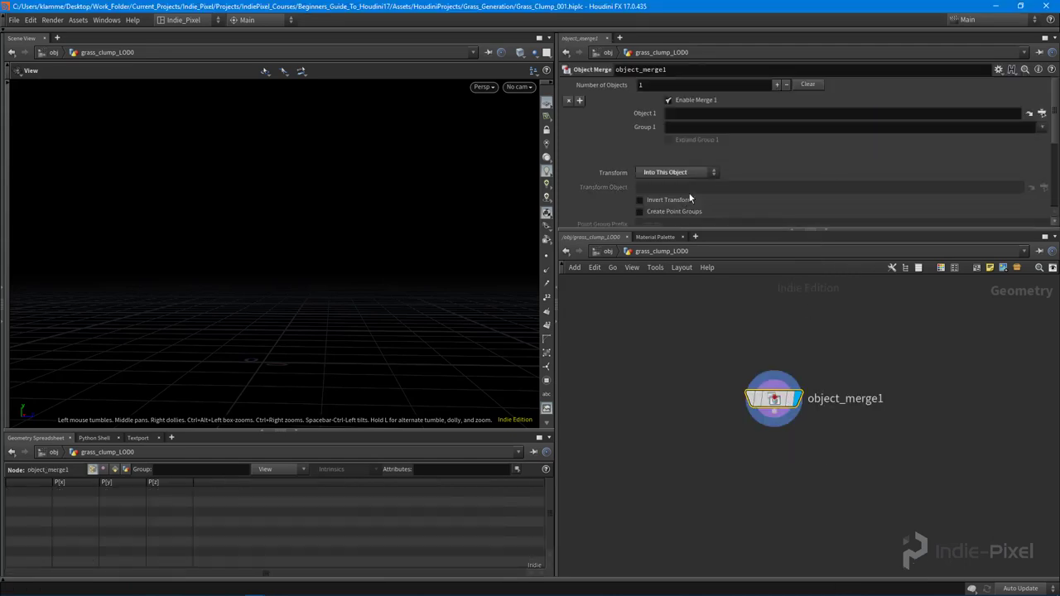
- Set Object 1 of the Object Merge to /obj/Grass_Clump_GEO/final/LOD0 by choosing LOD0 from the final network
{"action": "left_click", "coordinate": [1042, 113]}
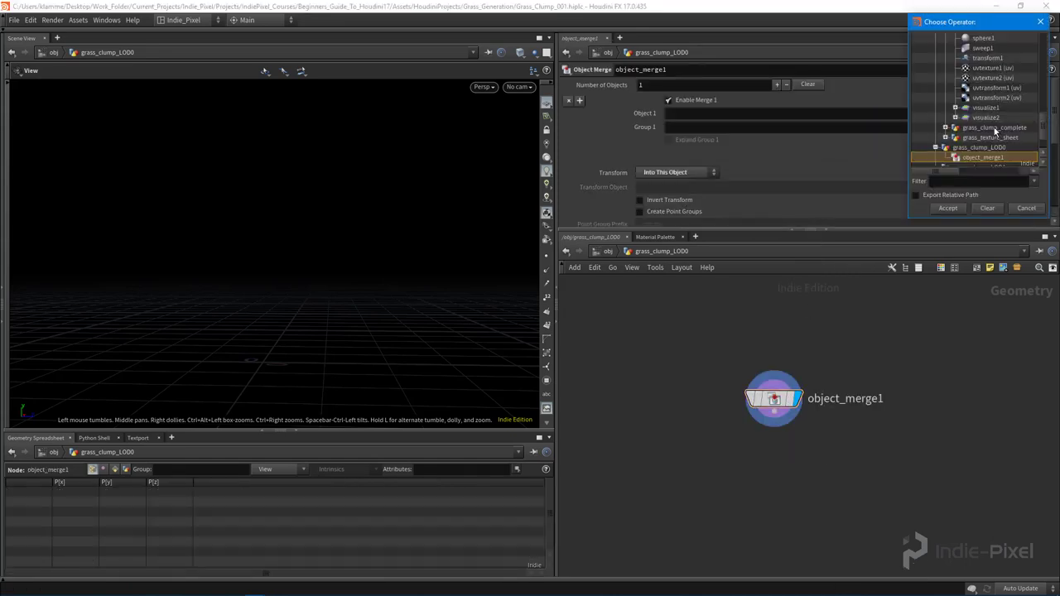
{"action": "scroll", "coordinate": [996, 132], "scroll_direction": "up", "scroll_amount": 5}
{"action": "scroll", "coordinate": [1001, 127], "scroll_direction": "up", "scroll_amount": 1}
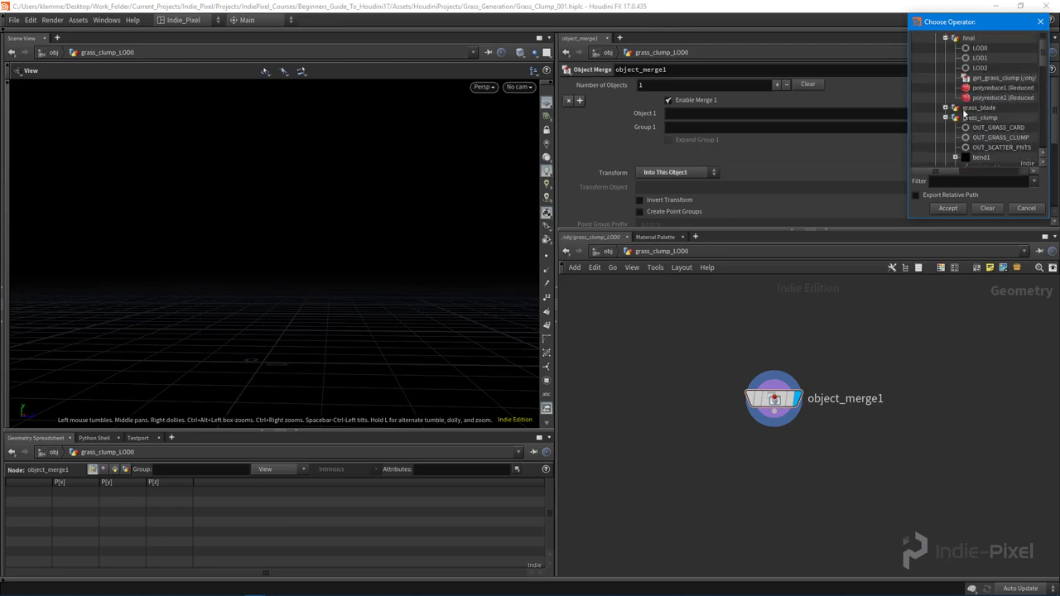
{"action": "left_click", "coordinate": [947, 118]}
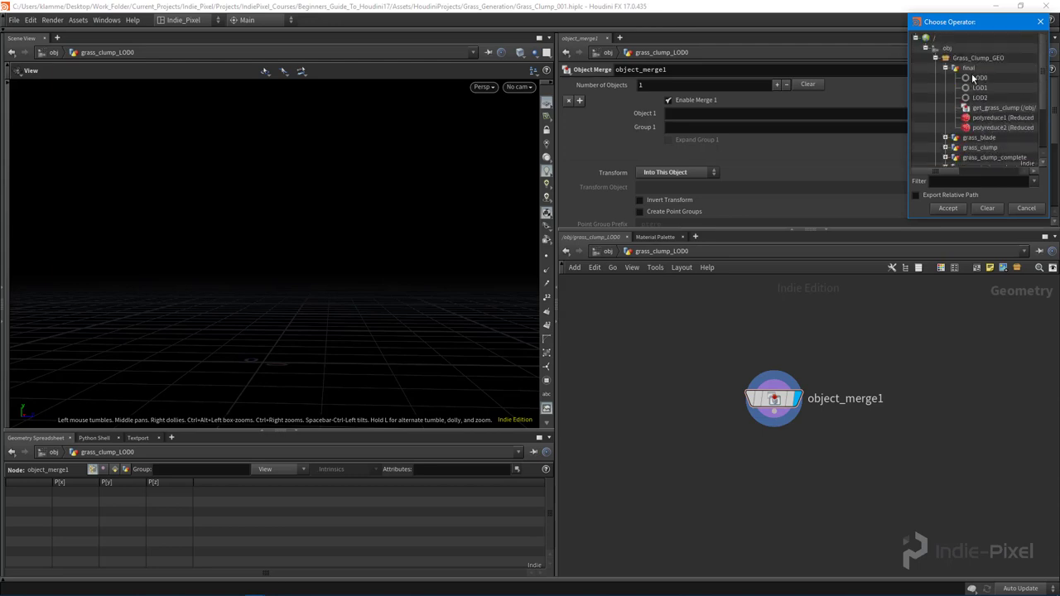
{"action": "double_click", "coordinate": [978, 78]}
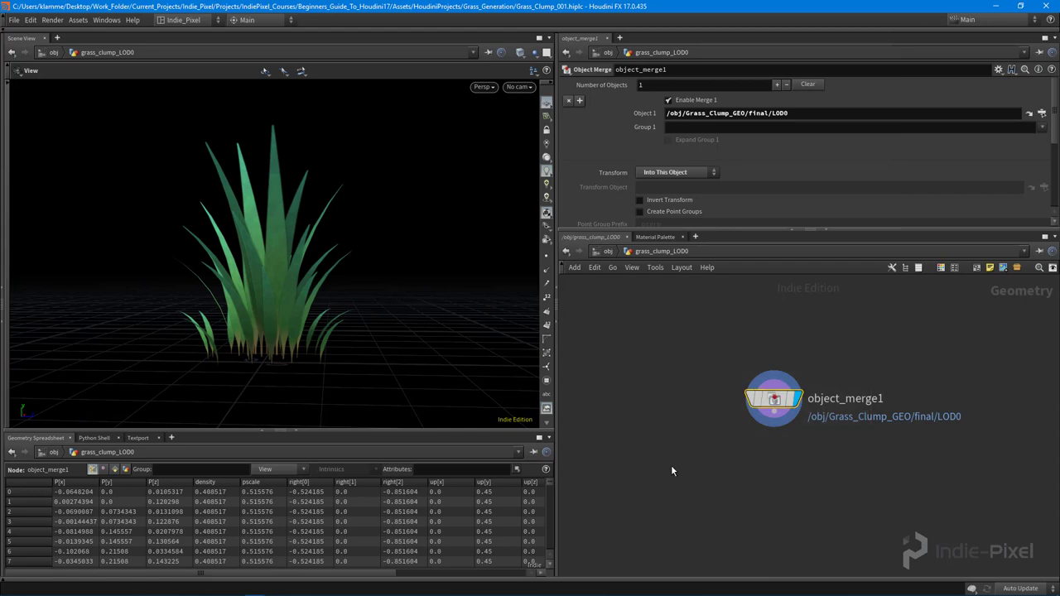
- Copy the Object Merge node from grass_clump_LOD0 into the grass_clump_LOD1 network
{"action": "key", "text": "ctrl+c"}
{"action": "key", "text": "u"}
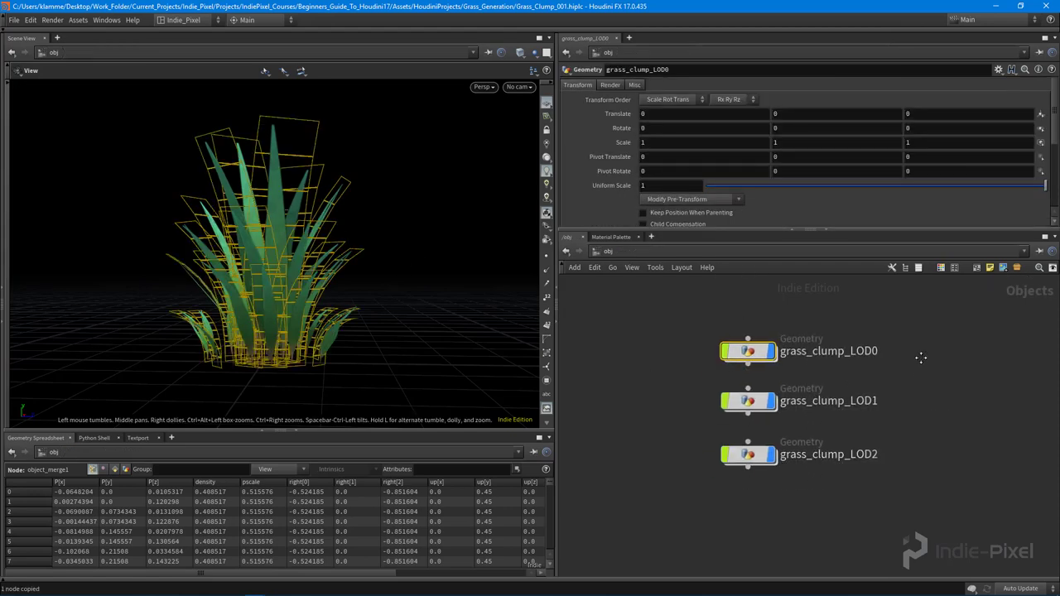
{"action": "double_click", "coordinate": [751, 407]}
{"action": "key", "text": "ctrl+v"}
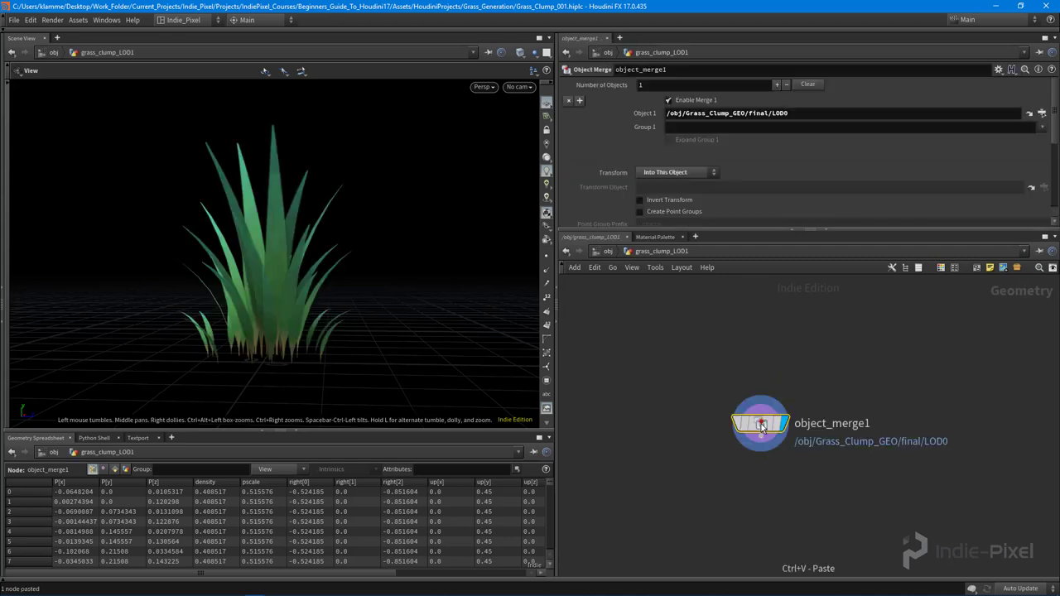
- Set Object 1 of the pasted Object Merge in grass_clump_LOD1 to /obj/Grass_Clump_GEO/final/LOD1
{"action": "left_click", "coordinate": [817, 109]}
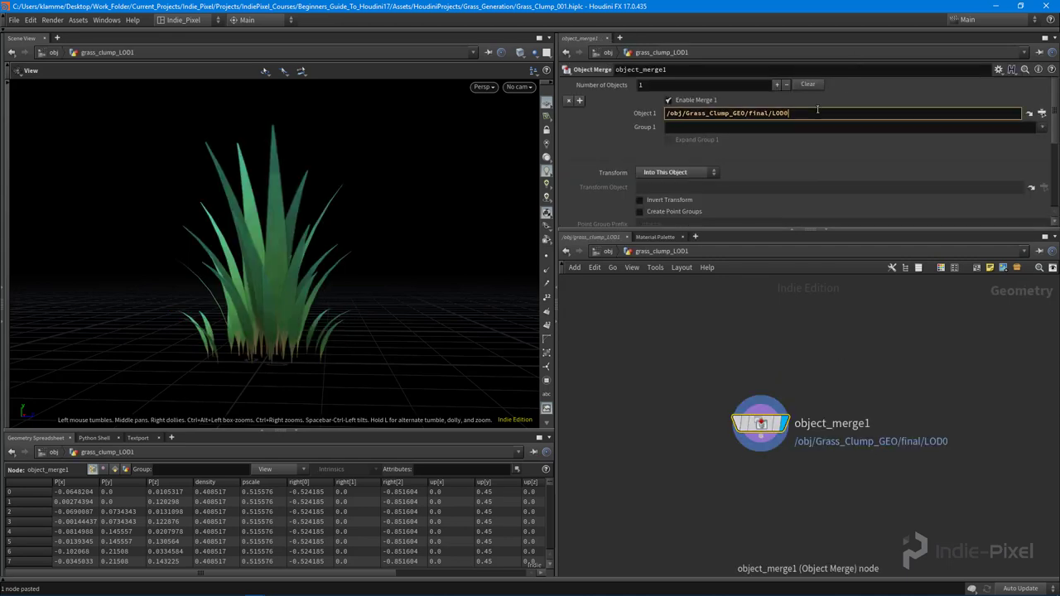
{"action": "key", "text": "BackSpace"}
{"action": "type", "text": "1"}
{"action": "key", "text": "Return"}
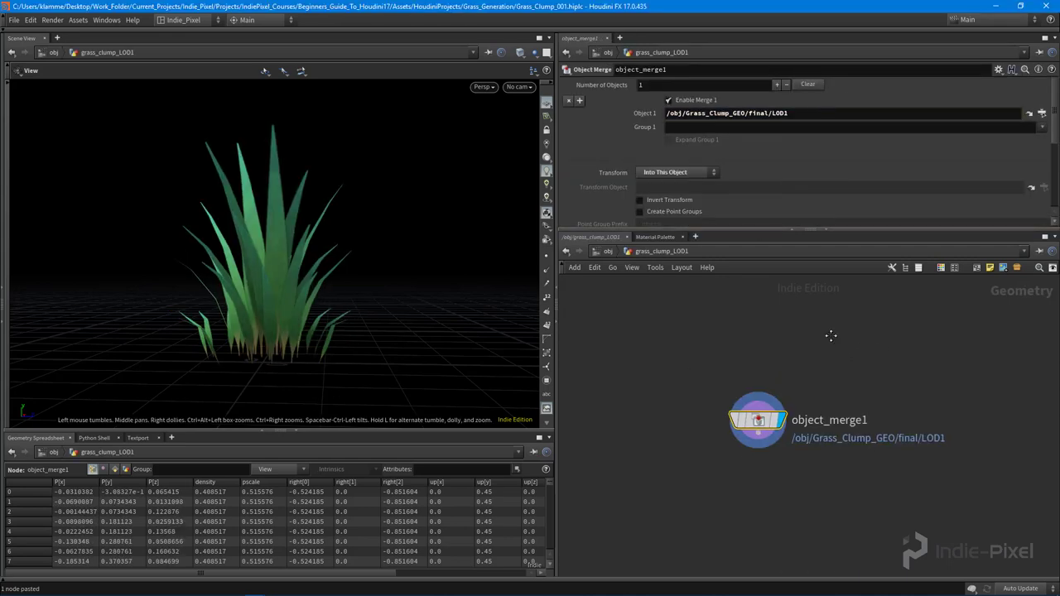
- Paste the Object Merge node into the grass_clump_LOD2 network and point its Object 1 path to the LOD2 output, finishing at obj level
{"action": "key", "text": "u"}
{"action": "double_click", "coordinate": [750, 450]}
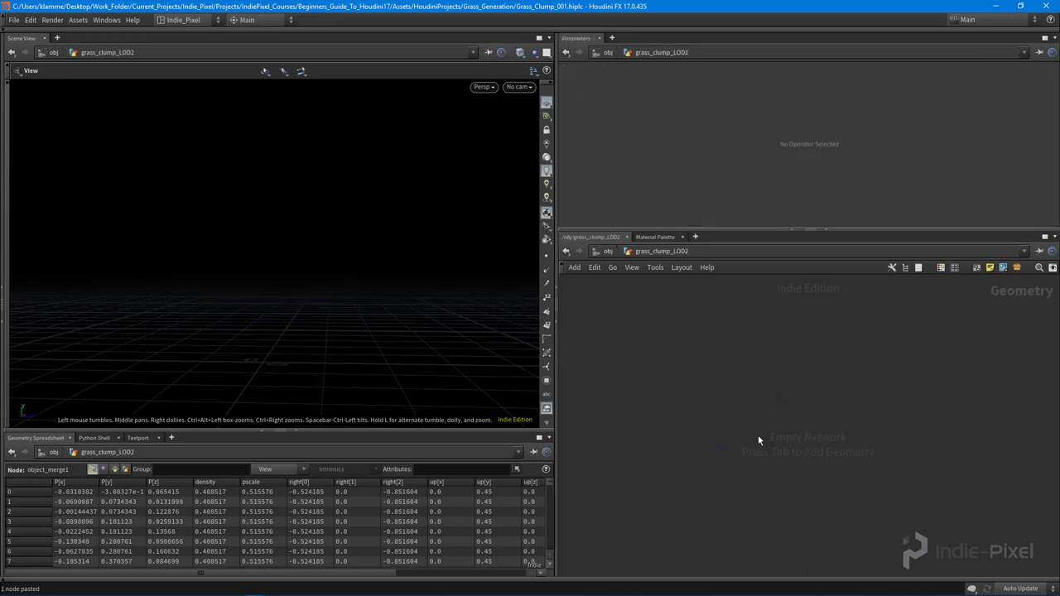
{"action": "key", "text": "ctrl+v"}
{"action": "left_click", "coordinate": [852, 110]}
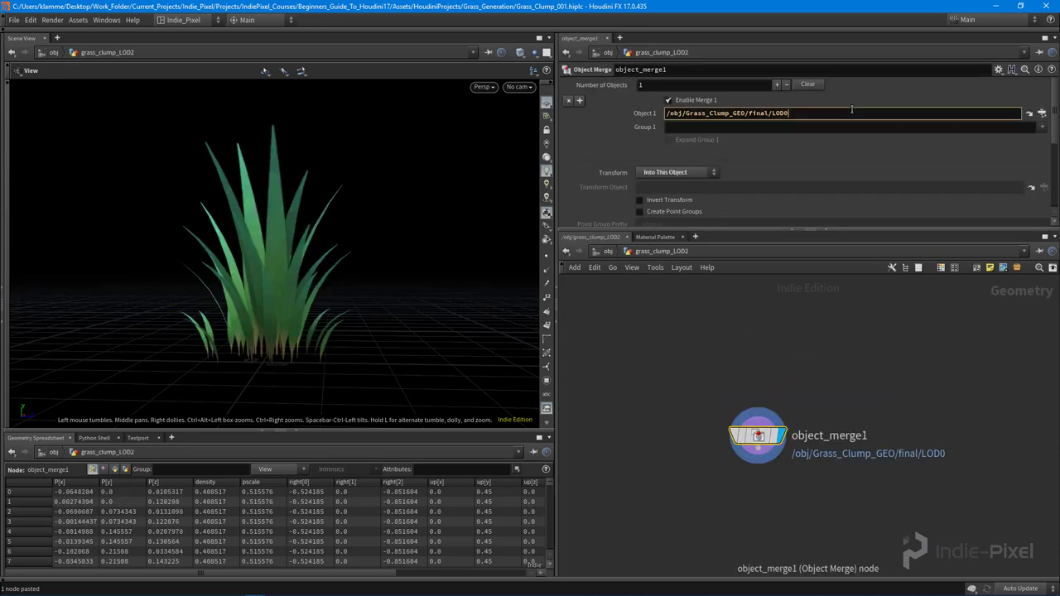
{"action": "key", "text": "Return"}
{"action": "left_click_drag", "start_coordinate": [351, 264], "coordinate": [298, 315]}
{"action": "key", "text": "u"}
{"action": "key", "text": "h"}
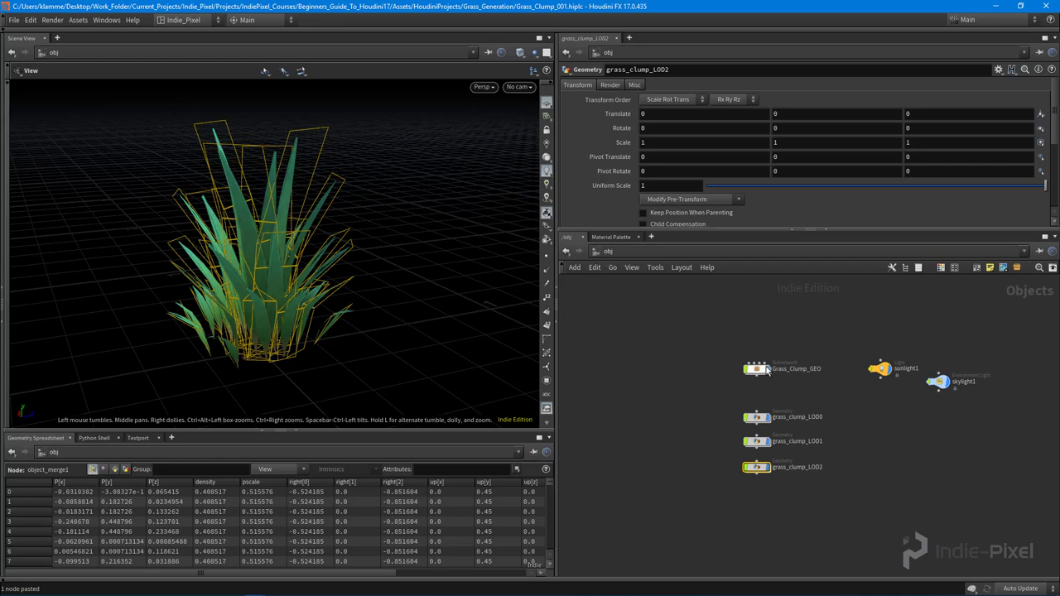
- Tidy the obj network by aligning Grass_Clump_GEO above the three LOD nodes and stacking sunlight1 above skylight1
{"action": "scroll", "coordinate": [770, 362], "scroll_direction": "up", "scroll_amount": 2}
{"action": "left_click_drag", "start_coordinate": [762, 360], "coordinate": [750, 359]}
{"action": "left_click_drag", "start_coordinate": [749, 361], "coordinate": [748, 371]}
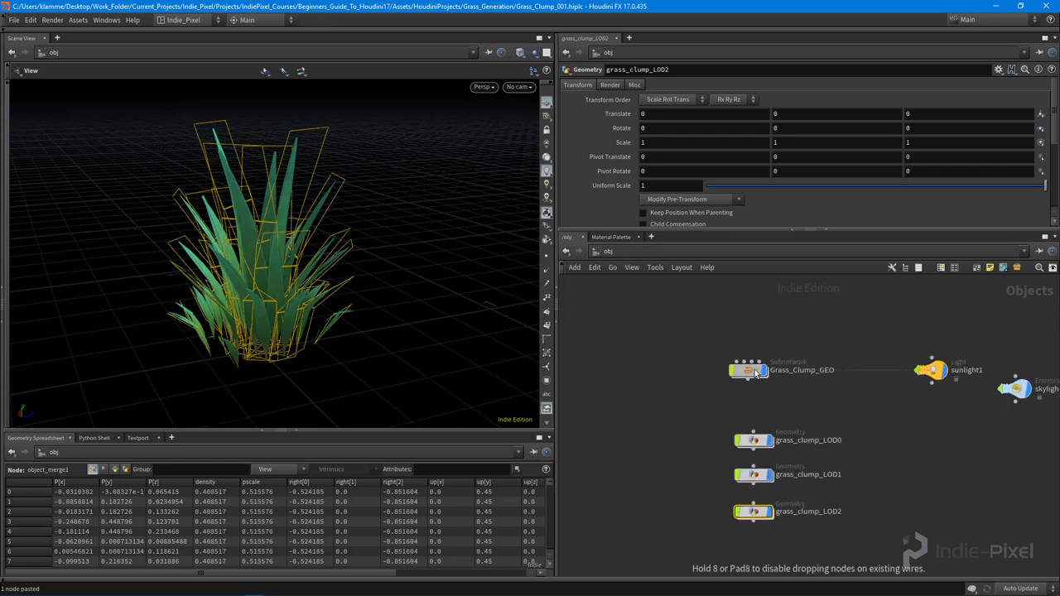
{"action": "middle_click_drag", "start_coordinate": [888, 401], "coordinate": [812, 401]}
{"action": "left_click_drag", "start_coordinate": [858, 371], "coordinate": [942, 354]}
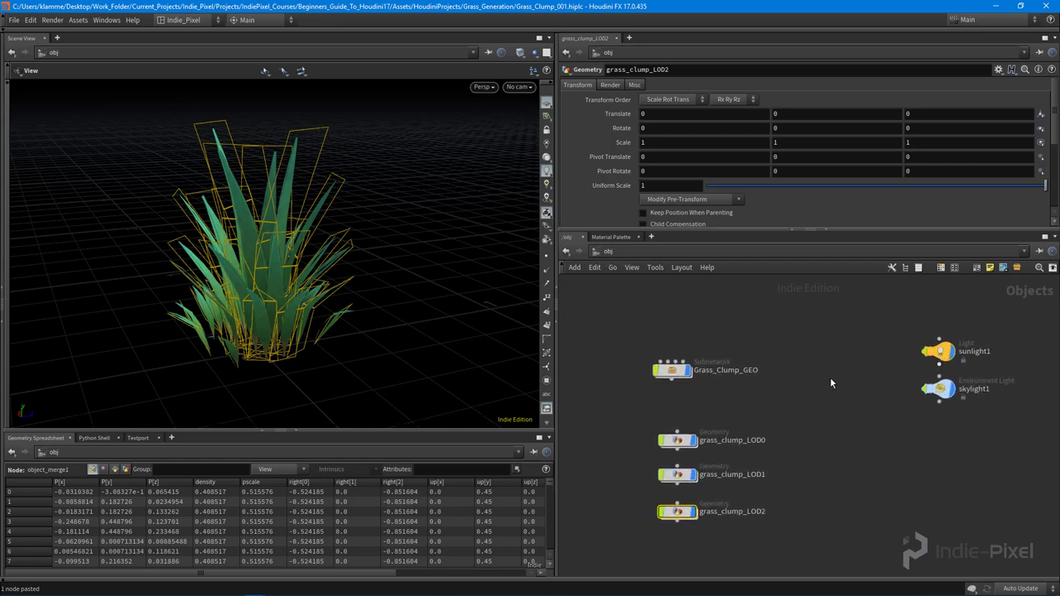
{"action": "left_click_drag", "start_coordinate": [672, 371], "coordinate": [678, 372]}
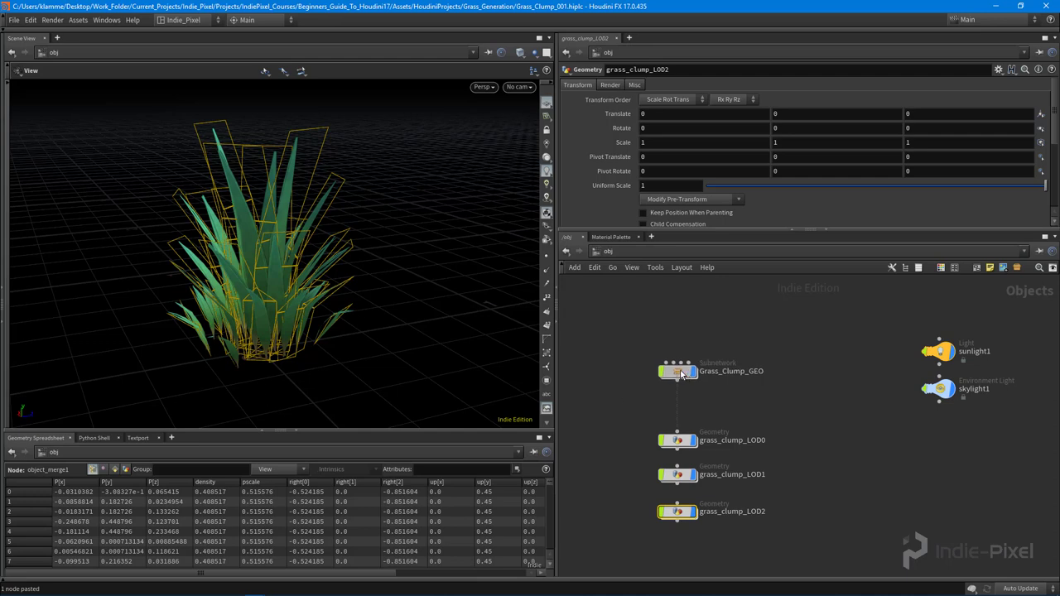
- Group sunlight1 and skylight1 in a network box named Lights, collapse it and place it level with Grass_Clump_GEO
{"action": "left_click", "coordinate": [7, 29]}
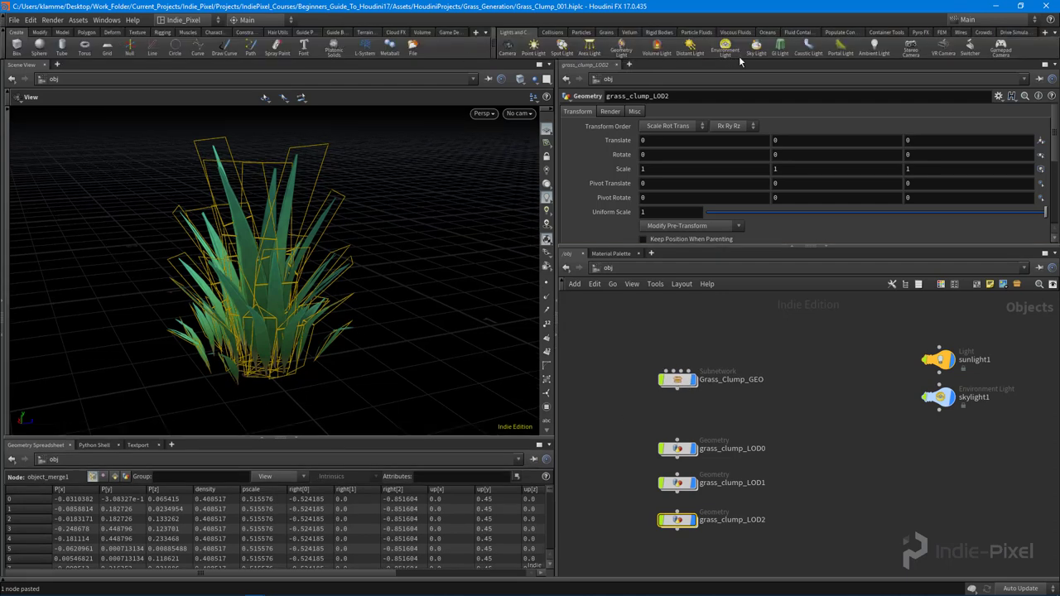
{"action": "left_click_drag", "start_coordinate": [851, 342], "coordinate": [960, 473]}
{"action": "key", "text": "shift+o"}
{"action": "double_click", "coordinate": [926, 348]}
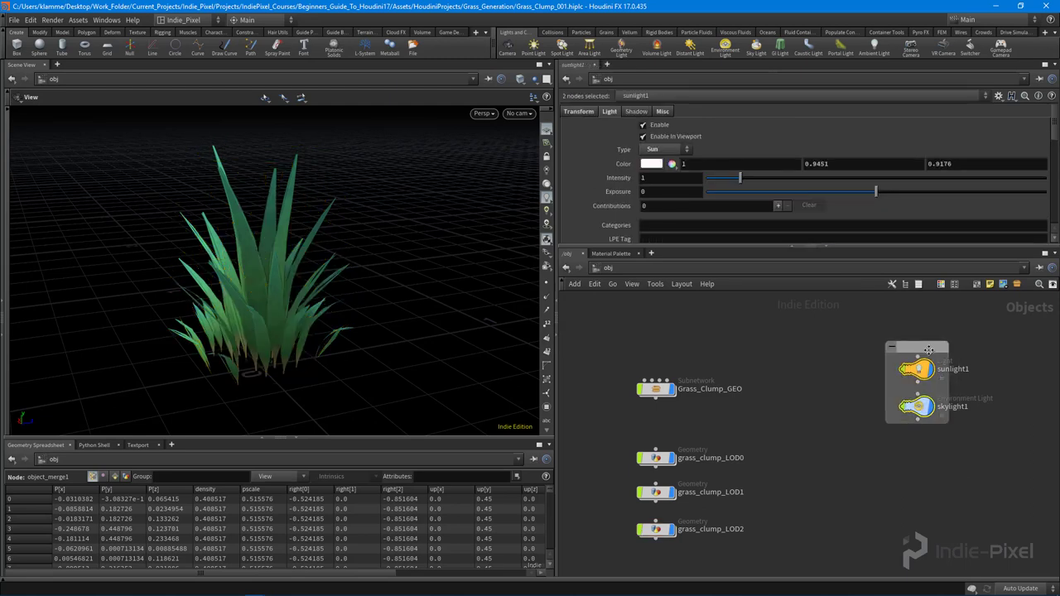
{"action": "type", "text": "Lights"}
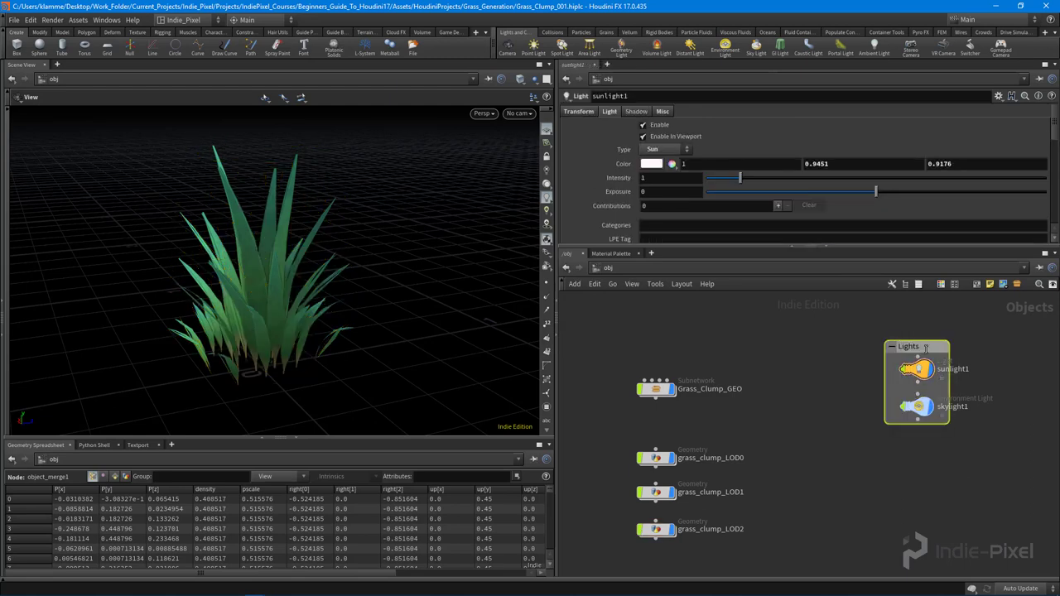
{"action": "key", "text": "Return"}
{"action": "left_click", "coordinate": [892, 347]}
{"action": "left_click_drag", "start_coordinate": [935, 349], "coordinate": [934, 388]}
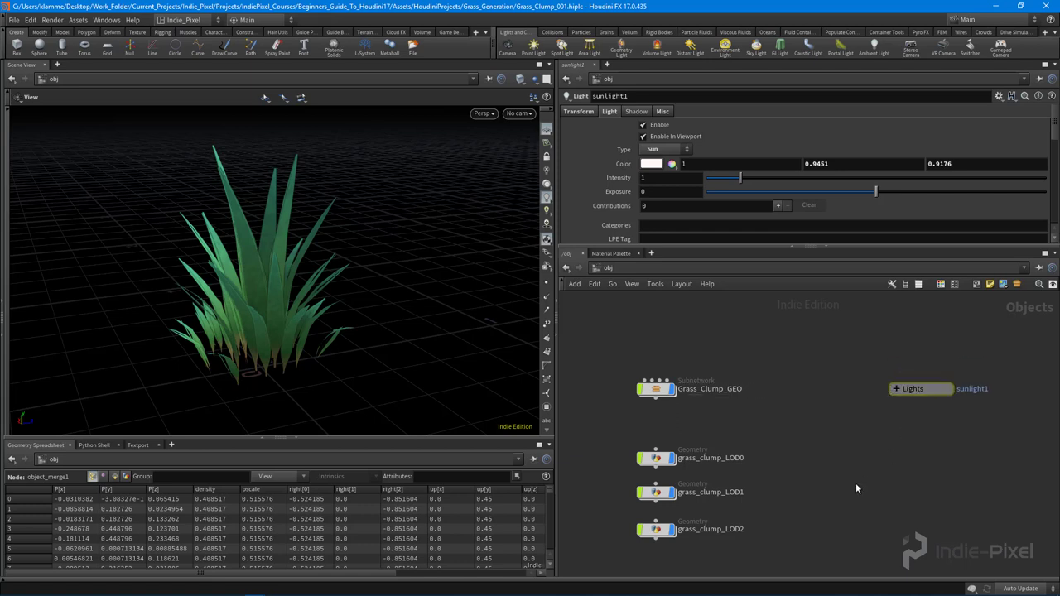
- Move Grass_Clump_GEO slightly farther above the LOD nodes and select grass_clump_LOD0, grass_clump_LOD1 and grass_clump_LOD2
{"action": "middle_click_drag", "start_coordinate": [817, 452], "coordinate": [843, 416]}
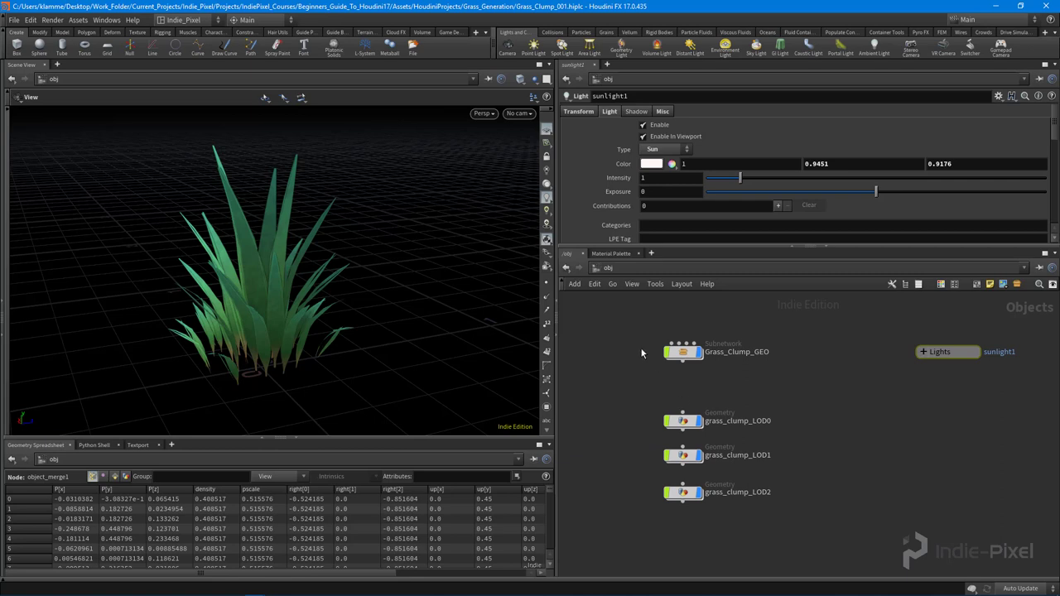
{"action": "mouse_move", "coordinate": [638, 324]}
{"action": "left_mouse_down"}
{"action": "mouse_move", "coordinate": [773, 382]}
{"action": "mouse_move", "coordinate": [622, 326]}
{"action": "left_mouse_up"}
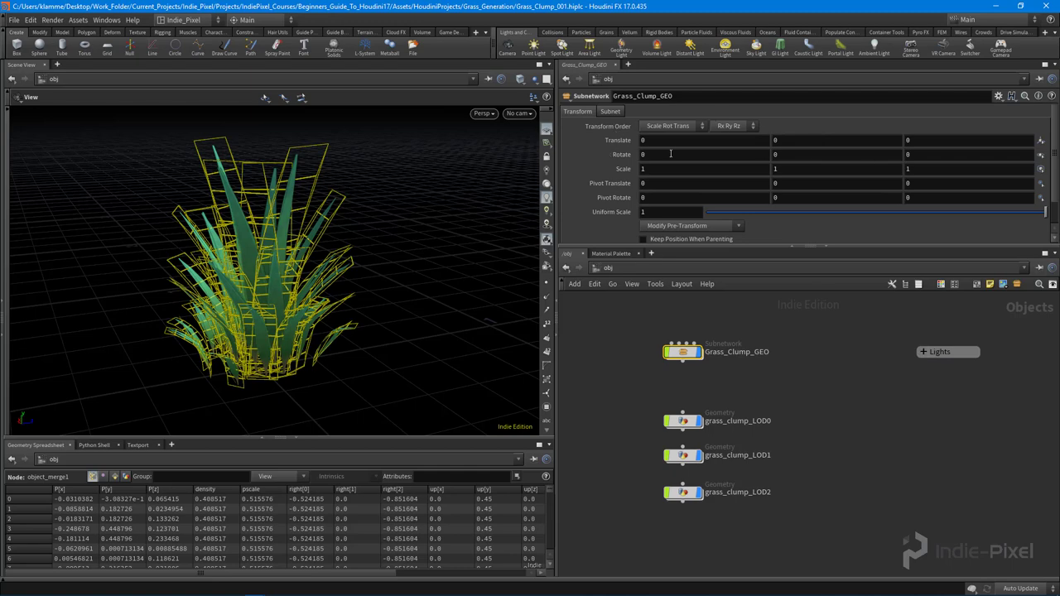
{"action": "left_click_drag", "start_coordinate": [356, 286], "coordinate": [333, 316]}
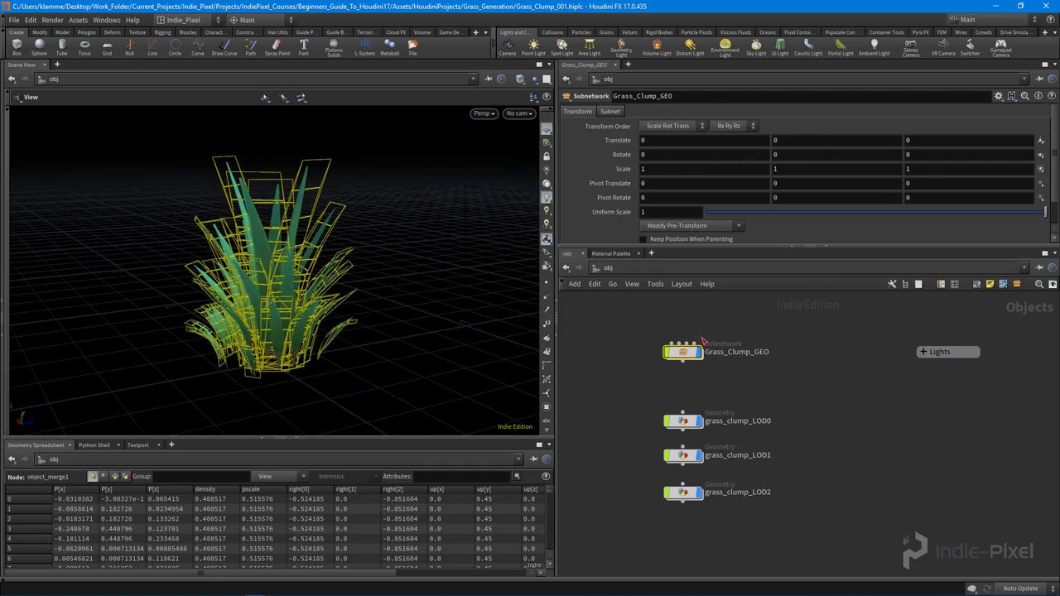
{"action": "left_click_drag", "start_coordinate": [653, 404], "coordinate": [733, 531]}
{"action": "middle_click_drag", "start_coordinate": [736, 524], "coordinate": [753, 539]}
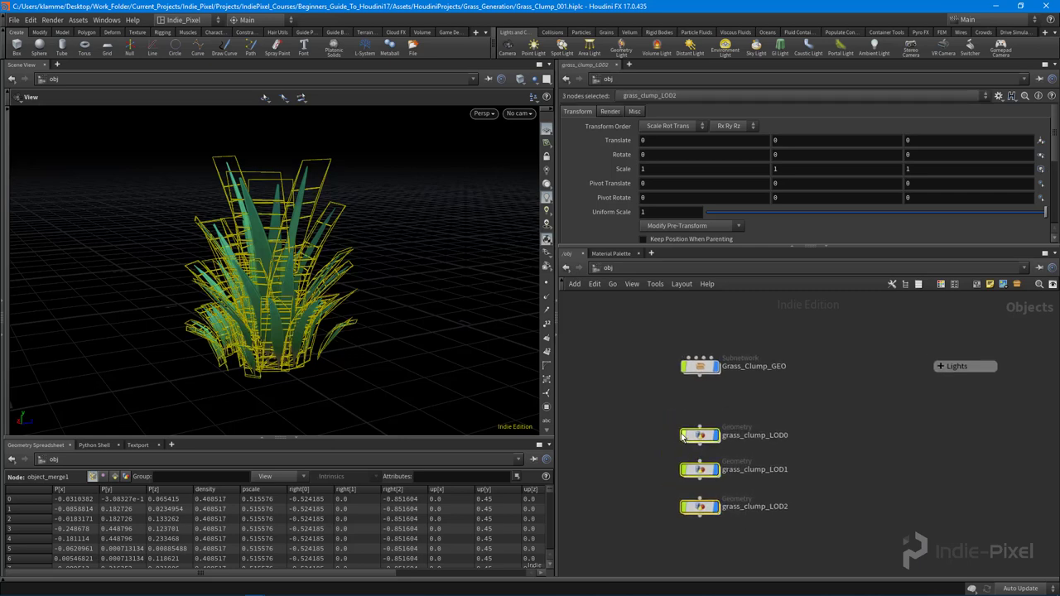
{"action": "middle_click_drag", "start_coordinate": [705, 388], "coordinate": [713, 401]}
{"action": "left_click_drag", "start_coordinate": [707, 379], "coordinate": [707, 369]}
{"action": "middle_click_drag", "start_coordinate": [708, 407], "coordinate": [707, 379]}
{"action": "left_click_drag", "start_coordinate": [654, 401], "coordinate": [750, 536]}
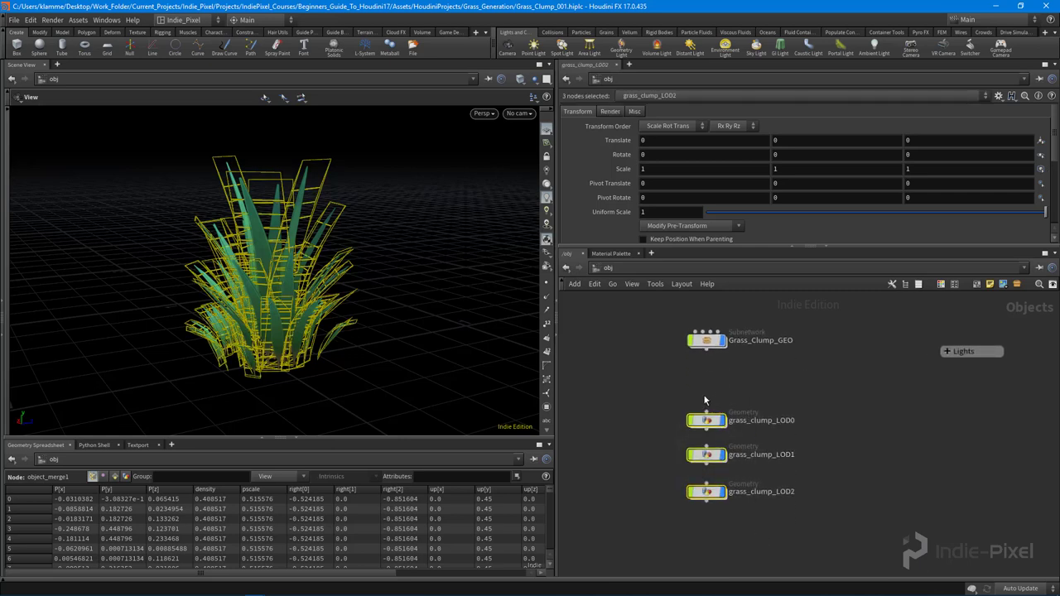
- Collapse the three grass_clump_LOD nodes into a subnetwork and place it beneath Grass_Clump_GEO
{"action": "left_click_drag", "start_coordinate": [651, 376], "coordinate": [783, 536]}
{"action": "key", "text": "shift+c"}
{"action": "left_click_drag", "start_coordinate": [711, 475], "coordinate": [711, 424]}
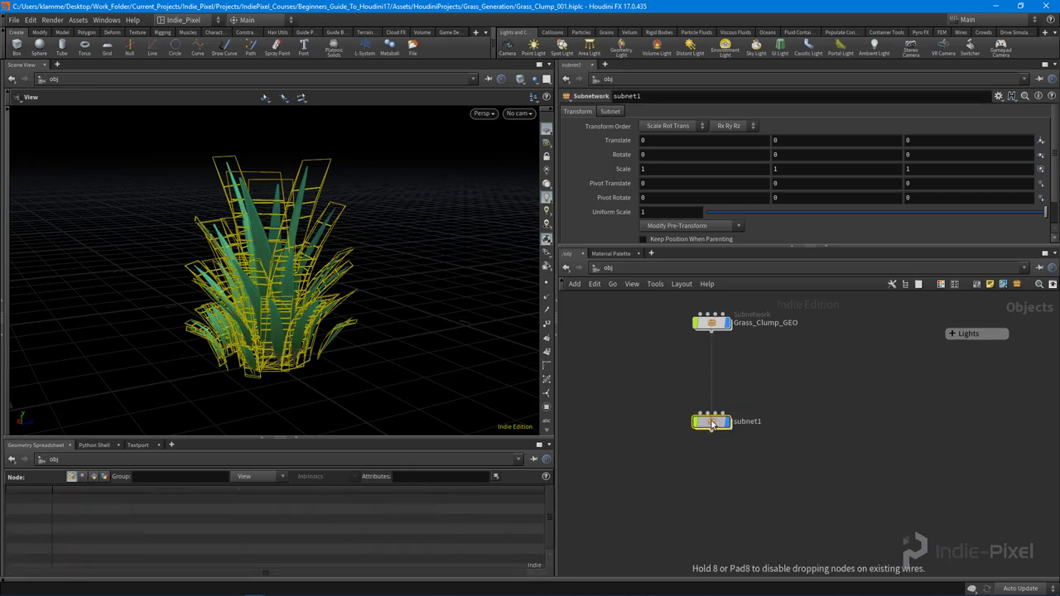
- Rename the new subnetwork grass_clump_001 and move it closer to Grass_Clump_GEO
{"action": "double_click", "coordinate": [748, 421]}
{"action": "type", "text": "gras"}
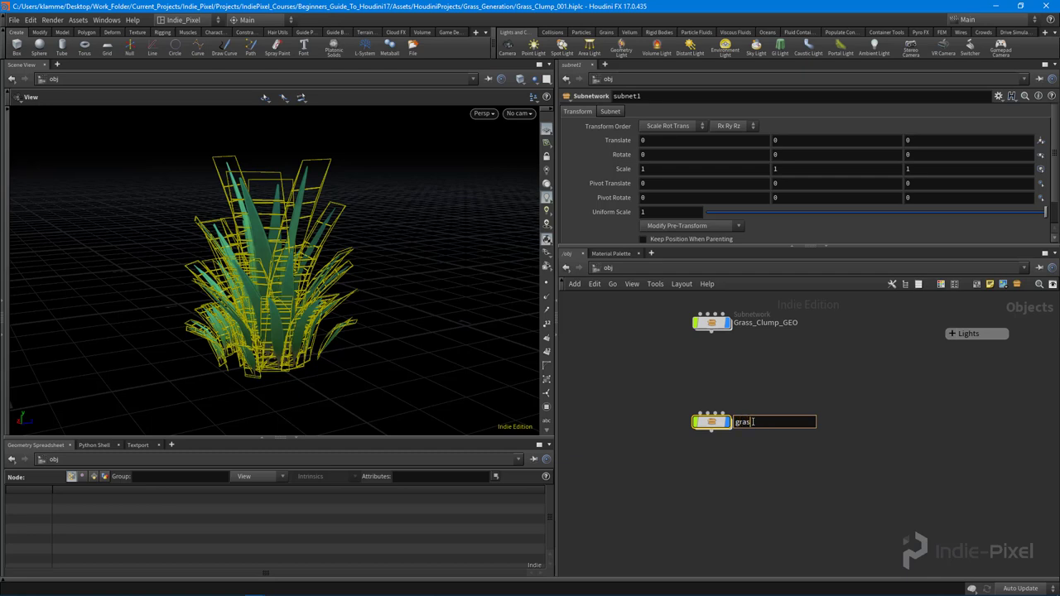
{"action": "type", "text": "s_clump_001"}
{"action": "key", "text": "Return"}
{"action": "middle_click_drag", "start_coordinate": [727, 429], "coordinate": [739, 466]}
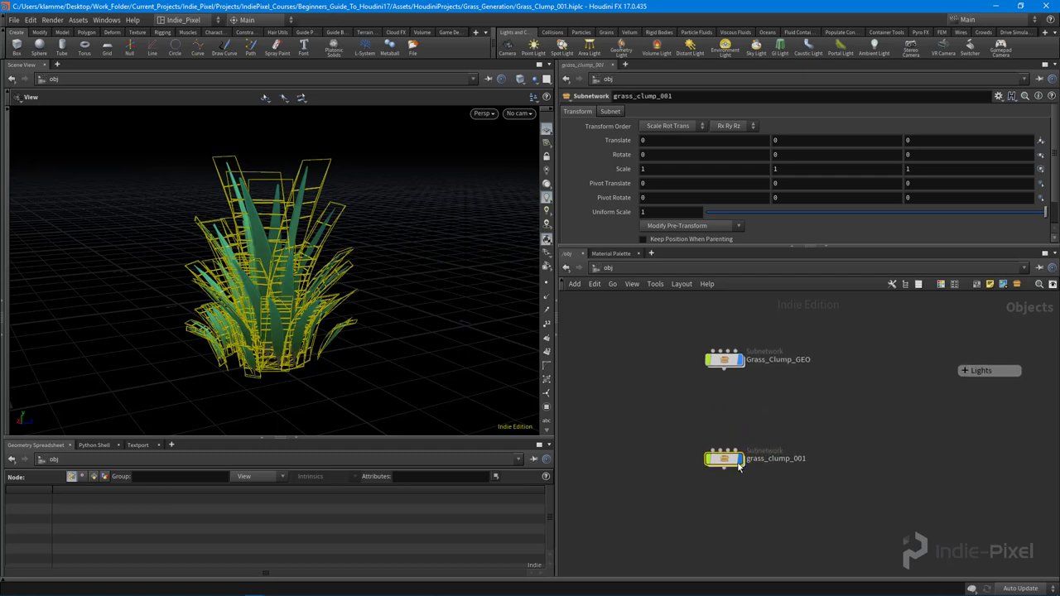
{"action": "left_click_drag", "start_coordinate": [740, 467], "coordinate": [740, 448]}
{"action": "middle_click_drag", "start_coordinate": [755, 487], "coordinate": [768, 493]}
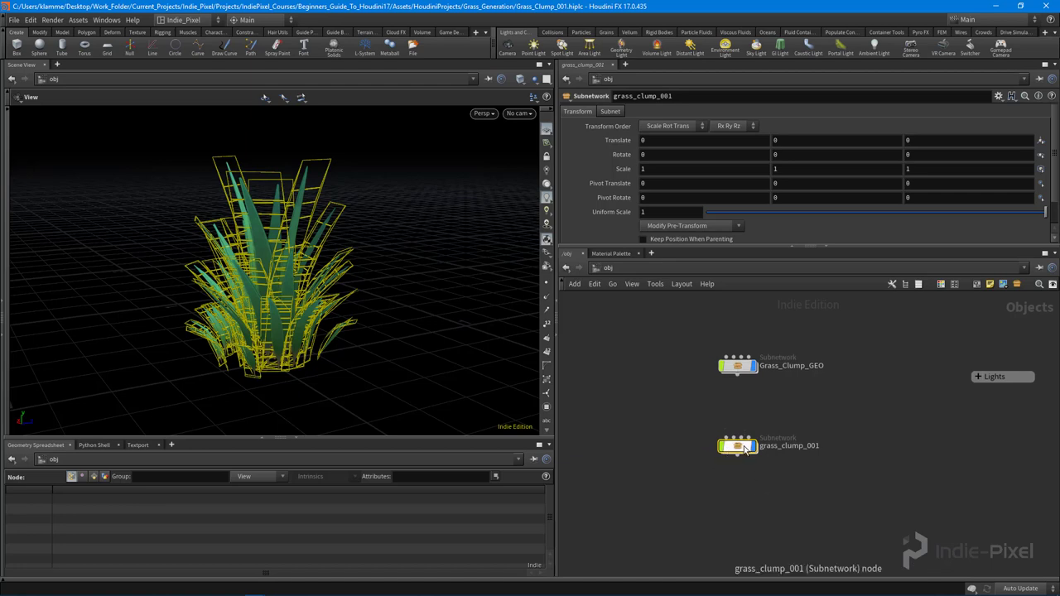
- Hide the shelf tools and open the FBX export options for the grass_clump_001 subnetwork
{"action": "left_click", "coordinate": [3, 39]}
{"action": "left_click", "coordinate": [13, 20]}
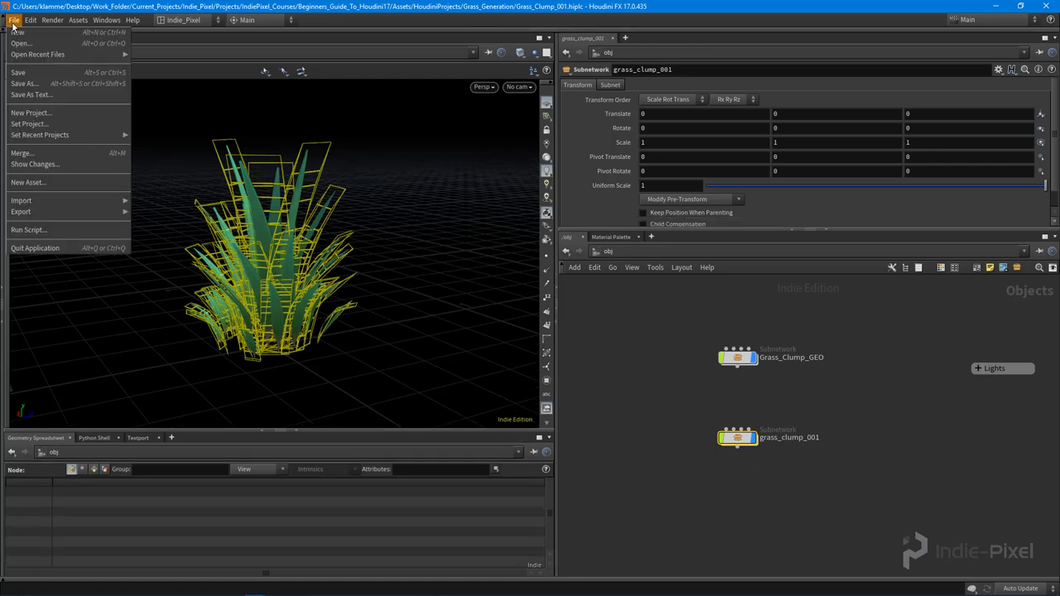
{"action": "mouse_move", "coordinate": [117, 212]}
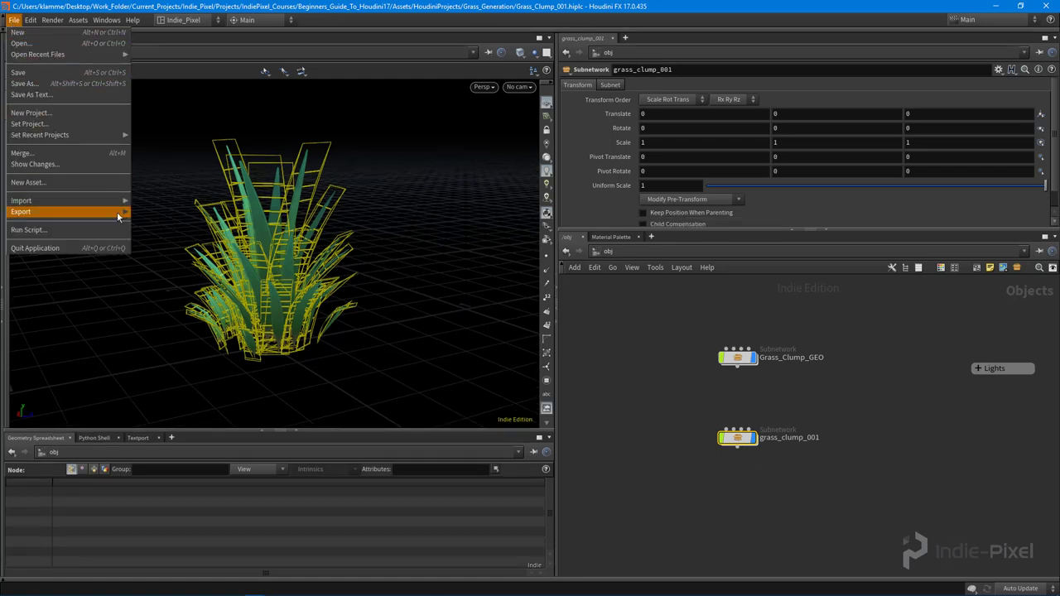
{"action": "left_click", "coordinate": [149, 221]}
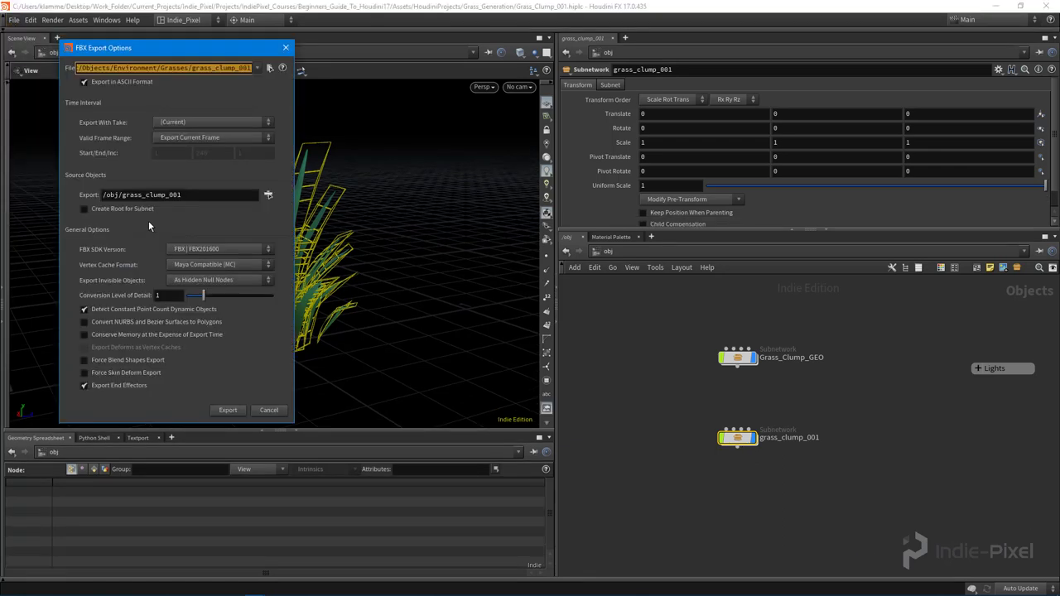
- Set the FBX output file to grass_clump_001 in the Objects/Environment/Grasses folder of the Houdini Engine Tips project under IndiePixel
{"action": "left_click", "coordinate": [269, 68]}
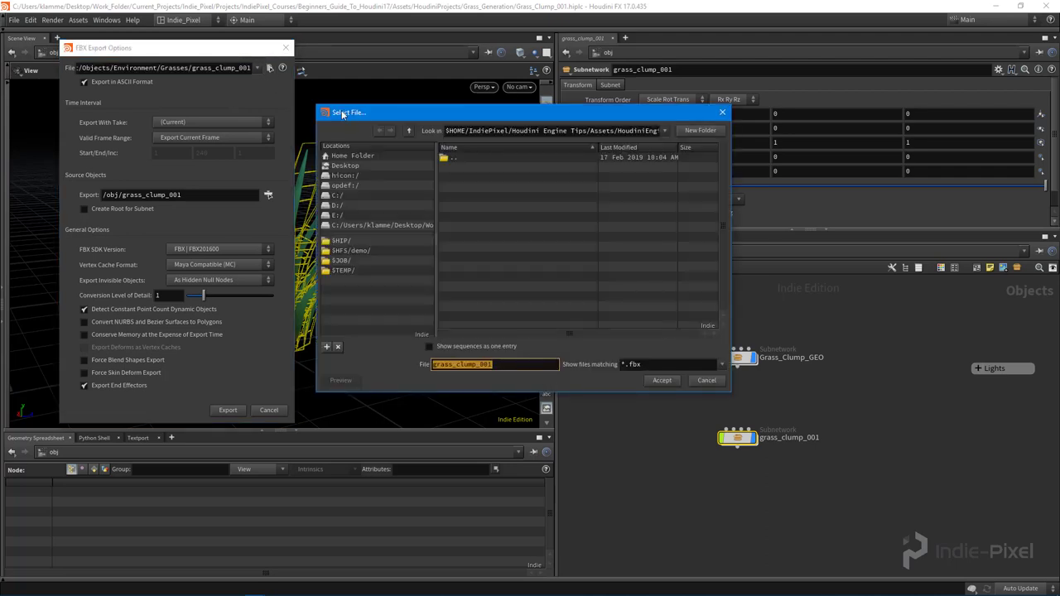
{"action": "left_click", "coordinate": [353, 155]}
{"action": "scroll", "coordinate": [507, 232], "scroll_direction": "down", "scroll_amount": 4}
{"action": "scroll", "coordinate": [507, 241], "scroll_direction": "down", "scroll_amount": 1}
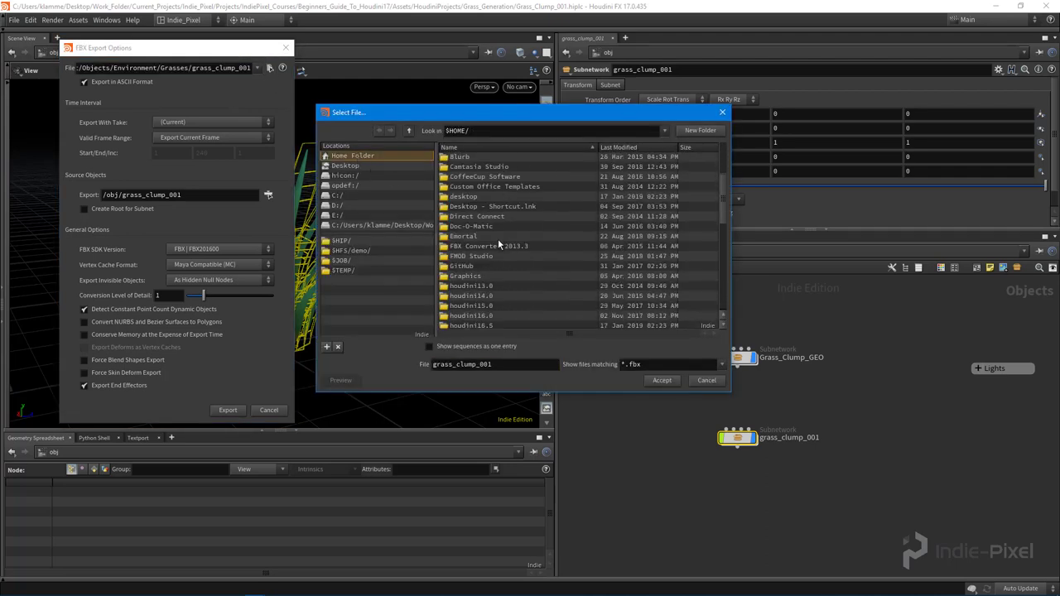
{"action": "scroll", "coordinate": [510, 262], "scroll_direction": "down", "scroll_amount": 3}
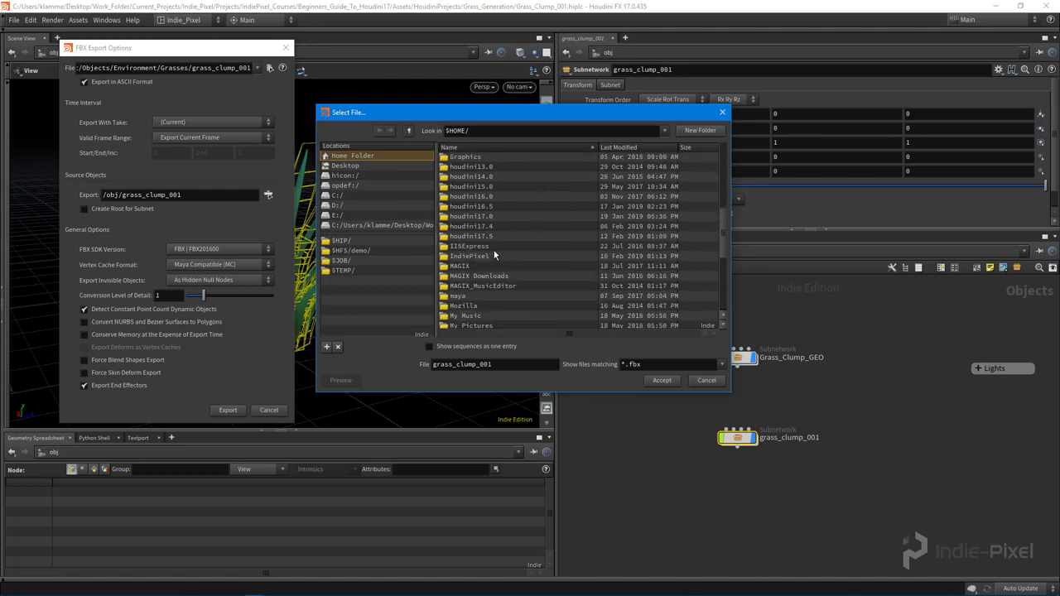
{"action": "double_click", "coordinate": [462, 260]}
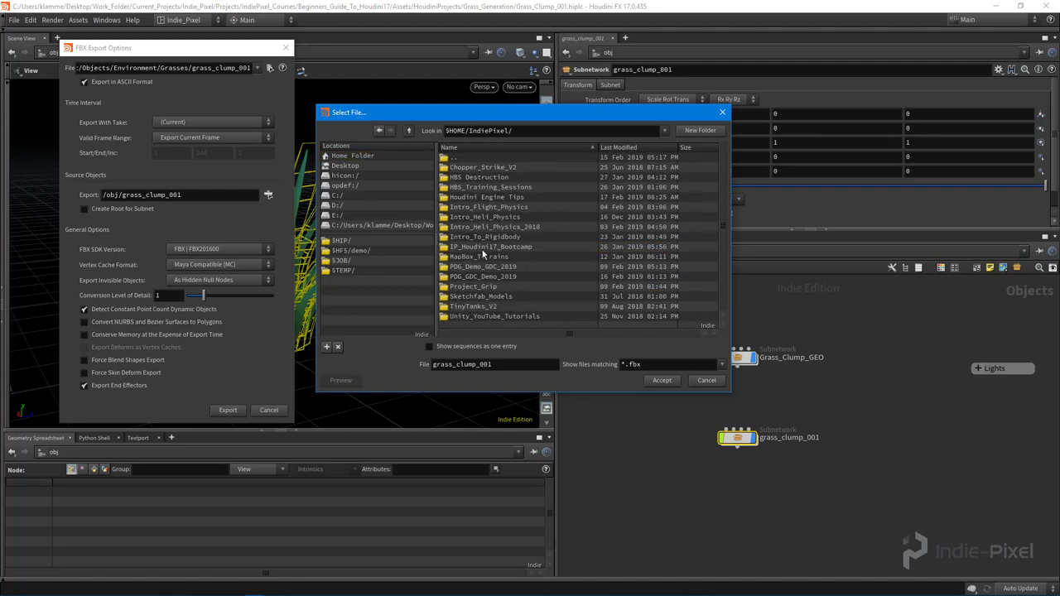
{"action": "double_click", "coordinate": [496, 197]}
{"action": "double_click", "coordinate": [462, 168]}
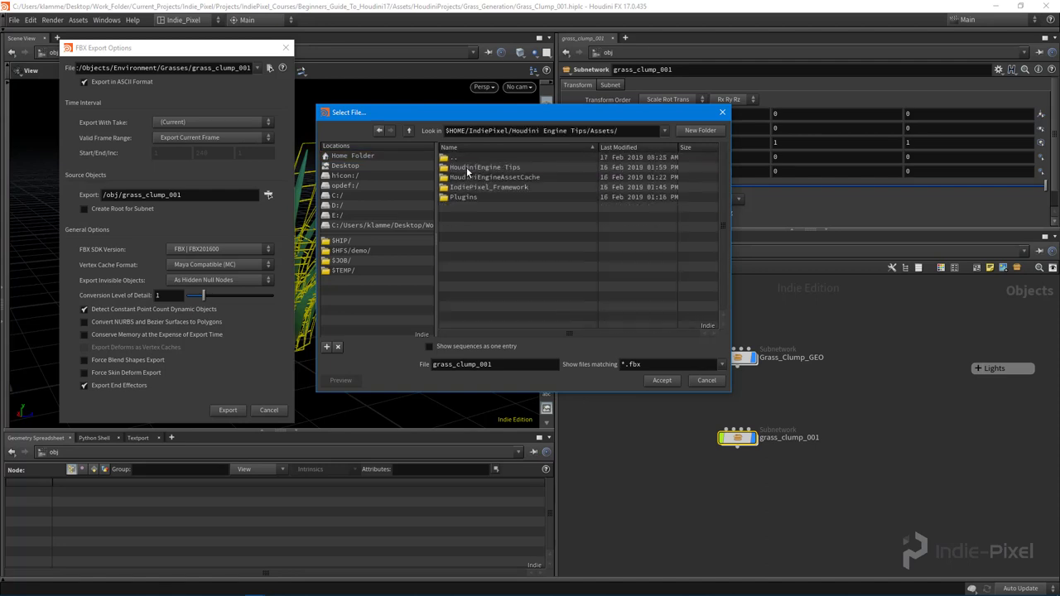
{"action": "double_click", "coordinate": [469, 168]}
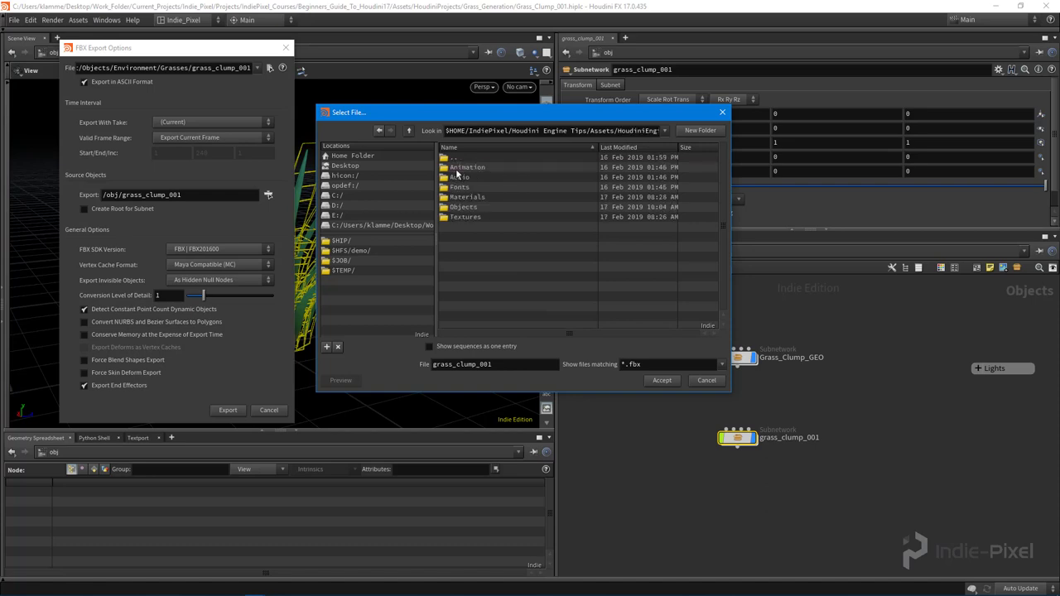
{"action": "double_click", "coordinate": [476, 207]}
{"action": "left_click", "coordinate": [468, 168]}
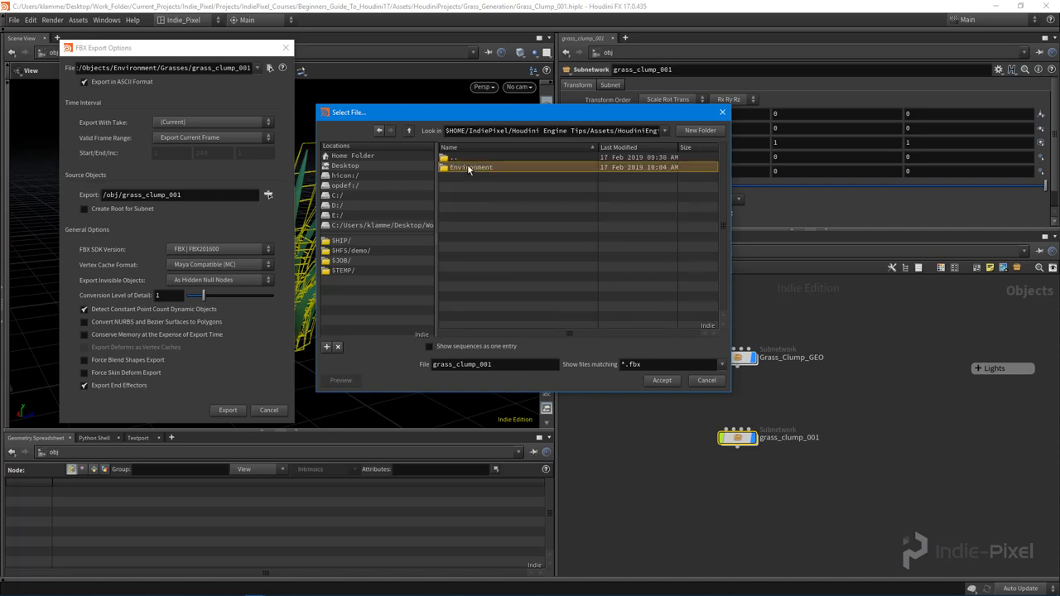
{"action": "double_click", "coordinate": [468, 169]}
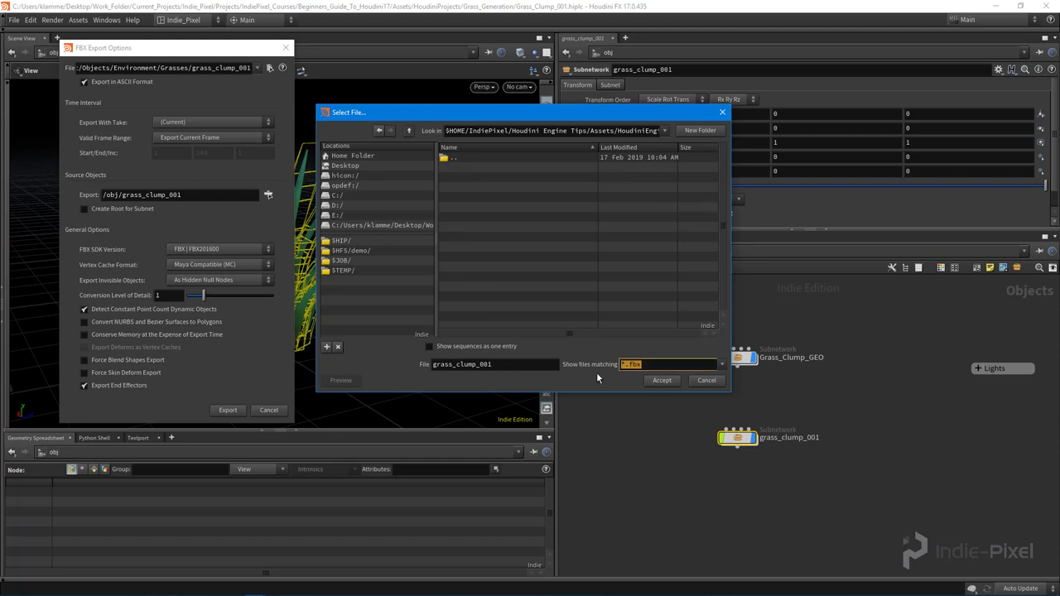
{"action": "left_click", "coordinate": [662, 381]}
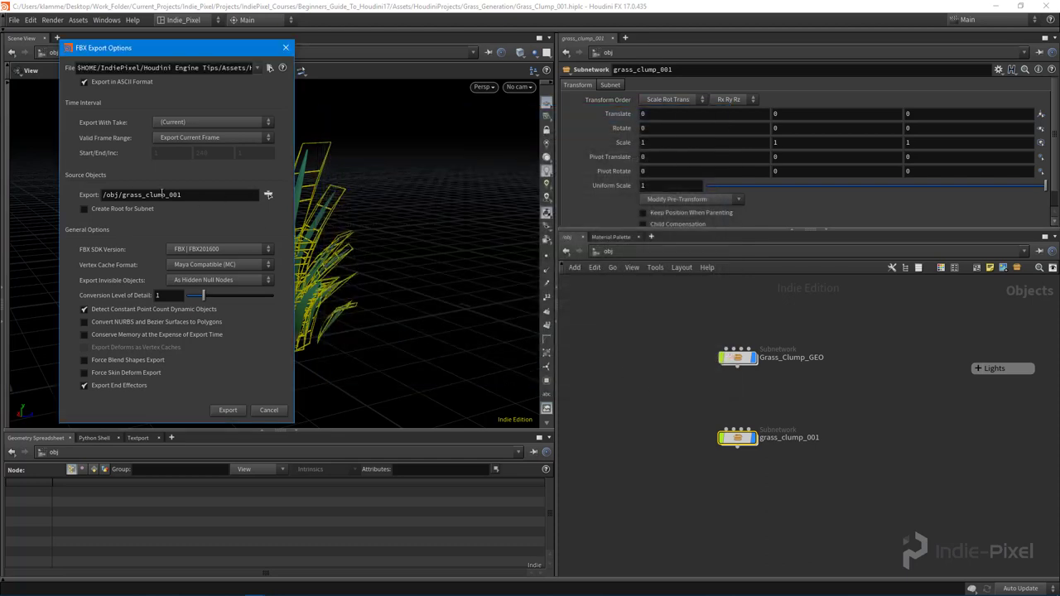
- Choose the grass_clump_001 subnetwork as the FBX source object and export the file
{"action": "left_click", "coordinate": [267, 195]}
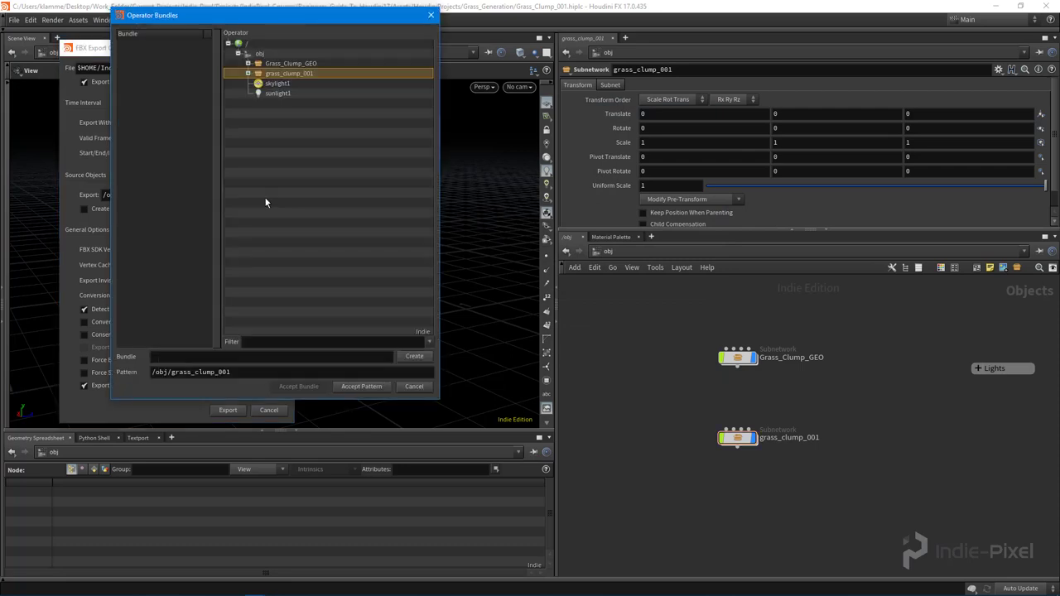
{"action": "left_click", "coordinate": [300, 64]}
{"action": "left_click", "coordinate": [298, 83]}
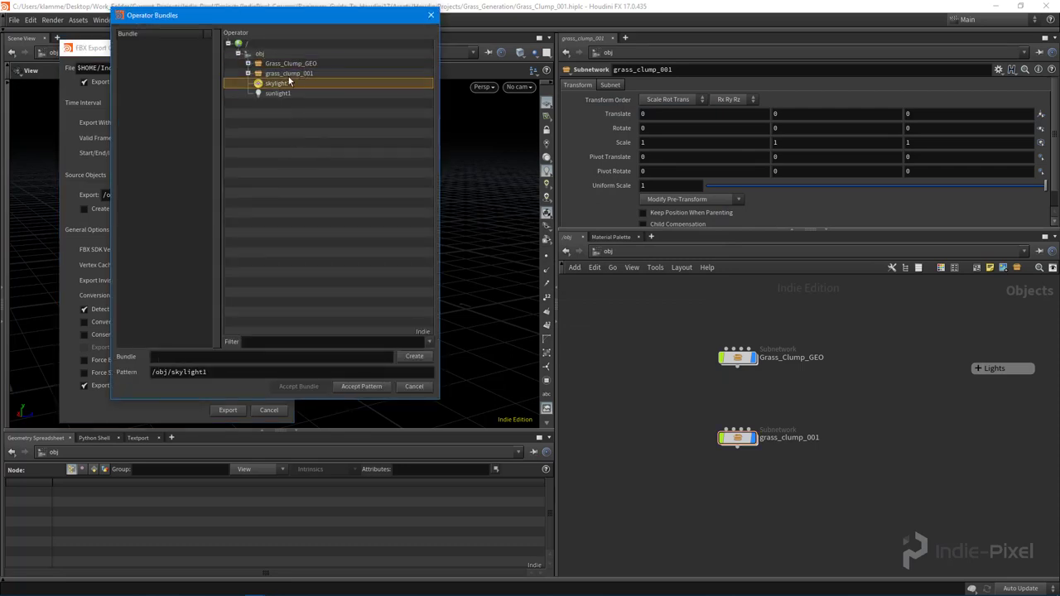
{"action": "left_click", "coordinate": [287, 74]}
{"action": "left_click", "coordinate": [248, 73]}
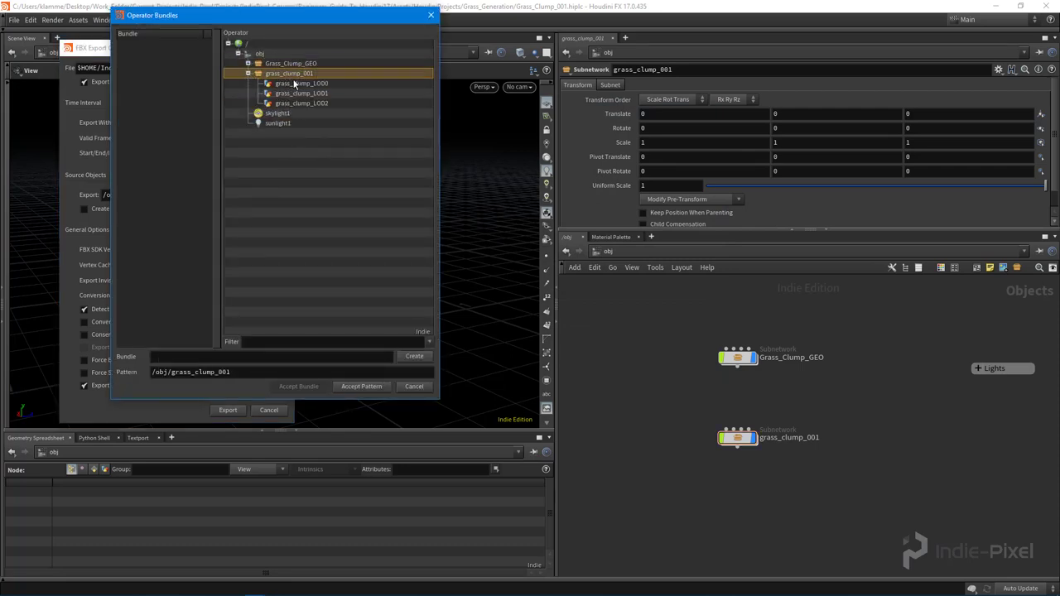
{"action": "left_click", "coordinate": [247, 74]}
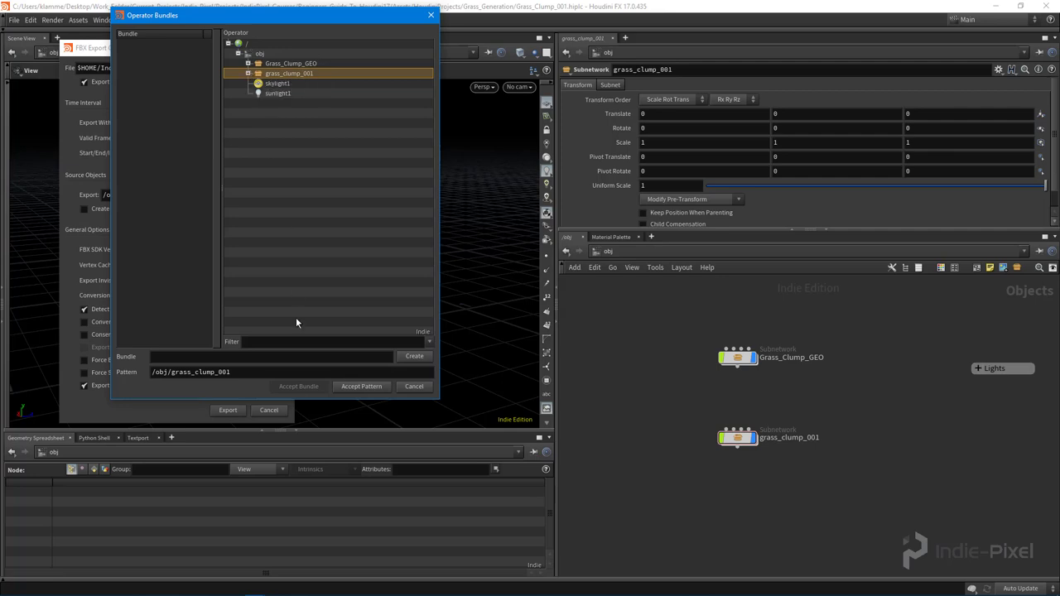
{"action": "left_click", "coordinate": [361, 386]}
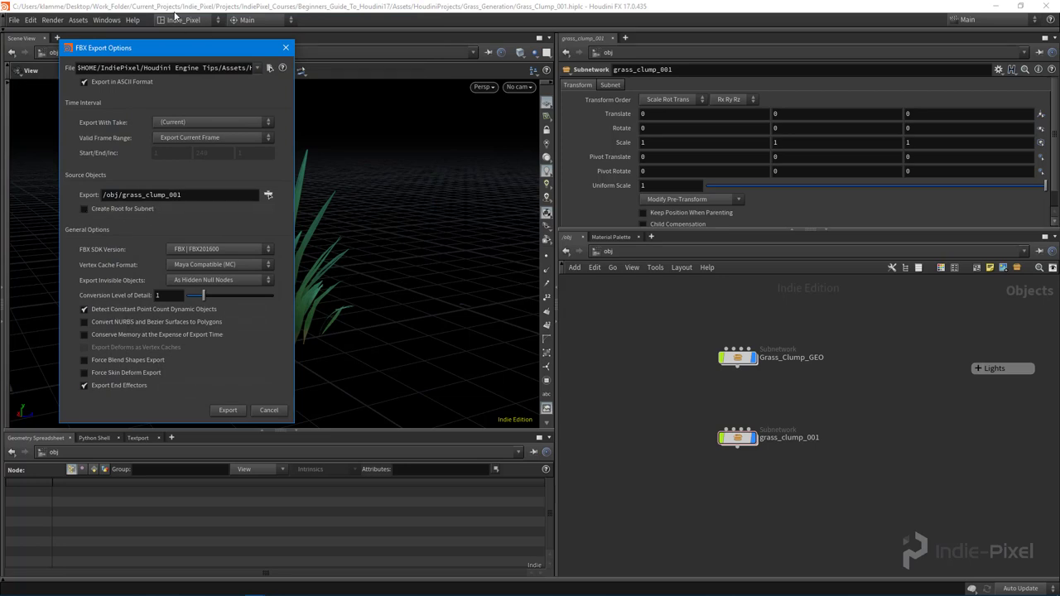
{"action": "left_click_drag", "start_coordinate": [172, 56], "coordinate": [330, 54]}
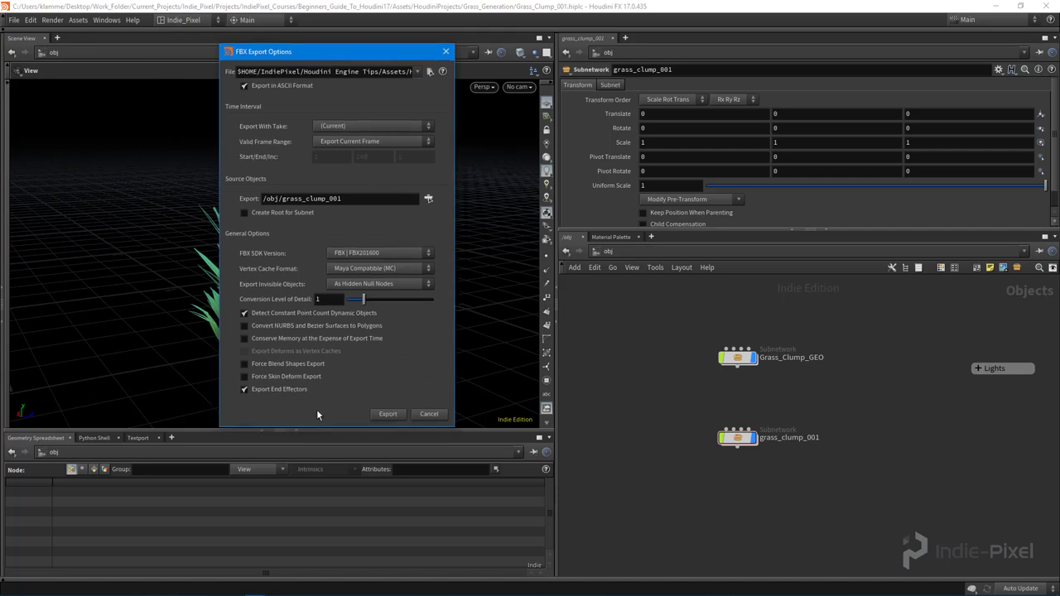
{"action": "left_click", "coordinate": [386, 415]}
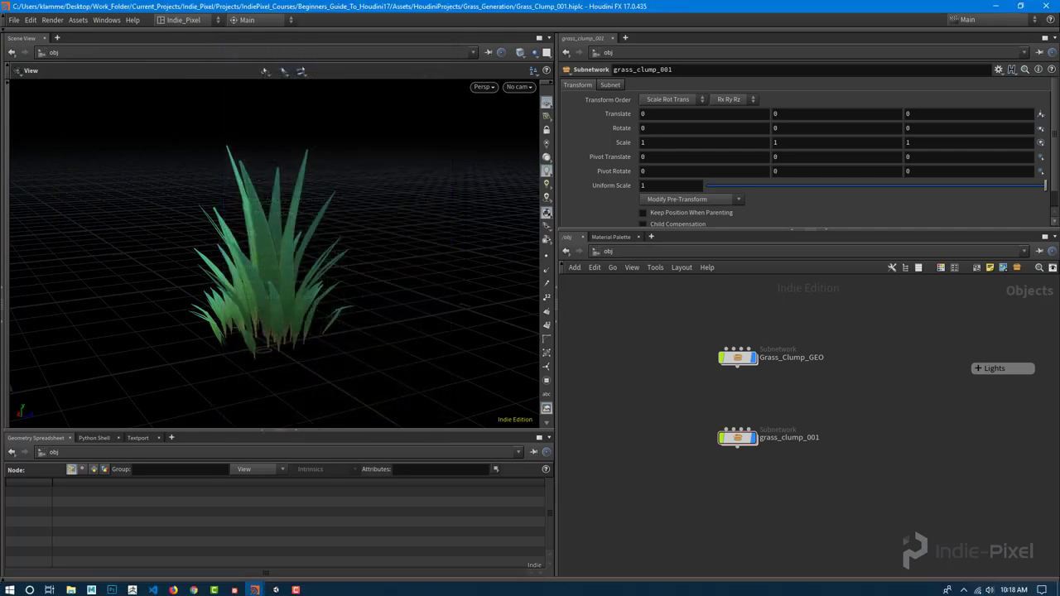
- Switch to Unity and add the grass_clump_001 model from the Objects Grasses folder to the scene hierarchy
{"action": "left_click", "coordinate": [294, 589]}
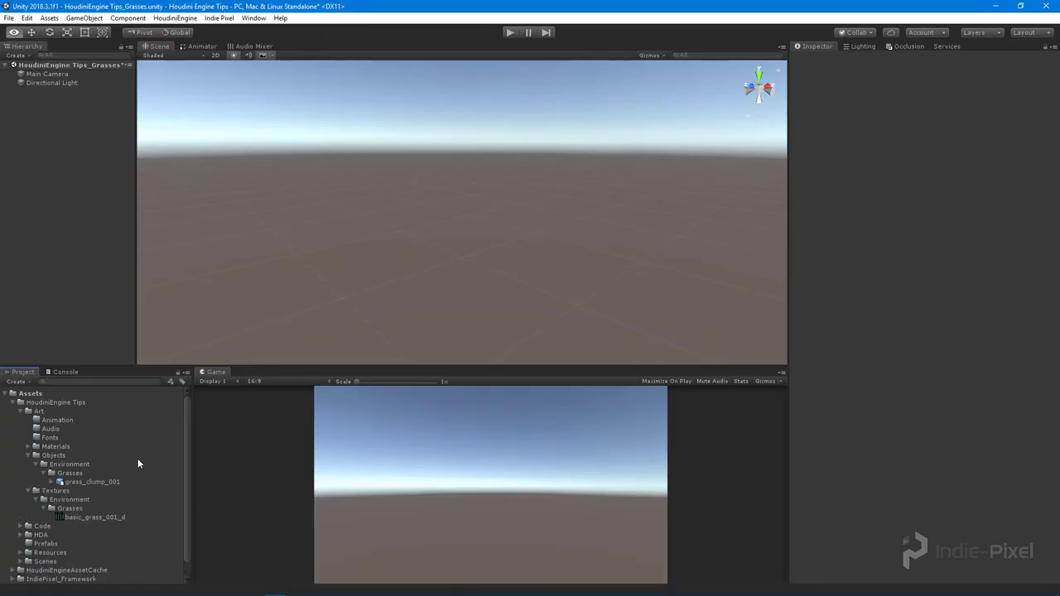
{"action": "left_click_drag", "start_coordinate": [94, 482], "coordinate": [103, 161]}
{"action": "left_click_drag", "start_coordinate": [55, 185], "coordinate": [56, 186]}
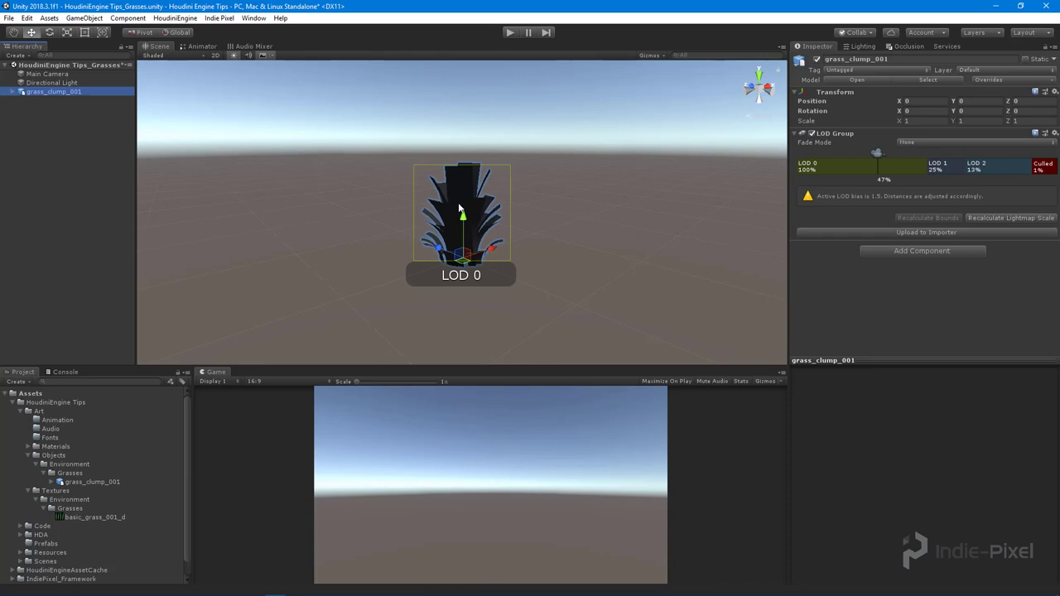
{"action": "right_click_drag", "start_coordinate": [617, 244], "coordinate": [562, 250], "text": "alt"}
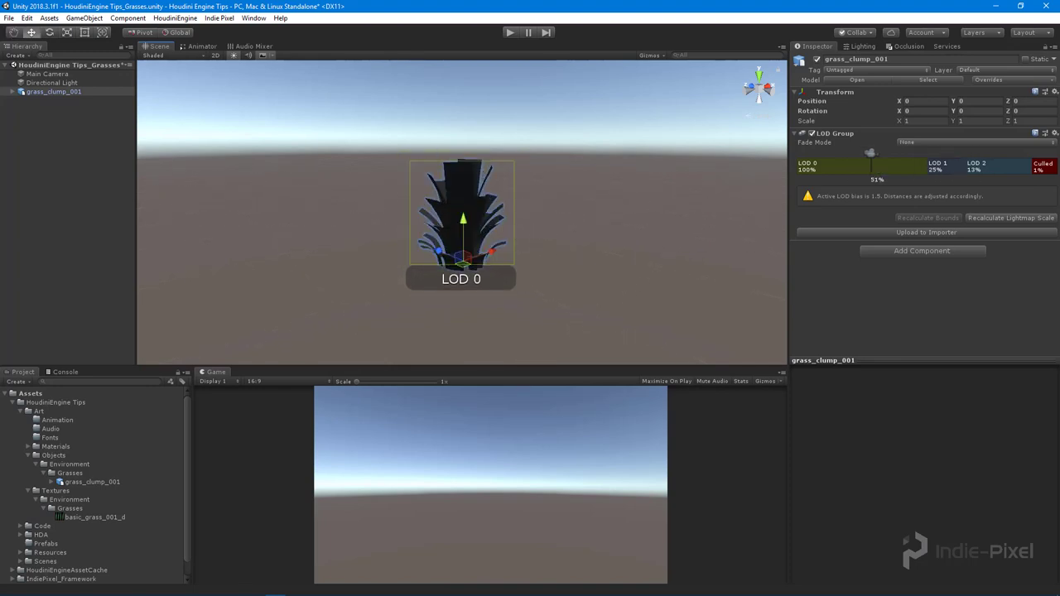
- Switch to Houdini and rename the grass_clump_001 subnetwork grass_clump_002
{"action": "mouse_move", "coordinate": [259, 590]}
{"action": "left_click", "coordinate": [267, 540]}
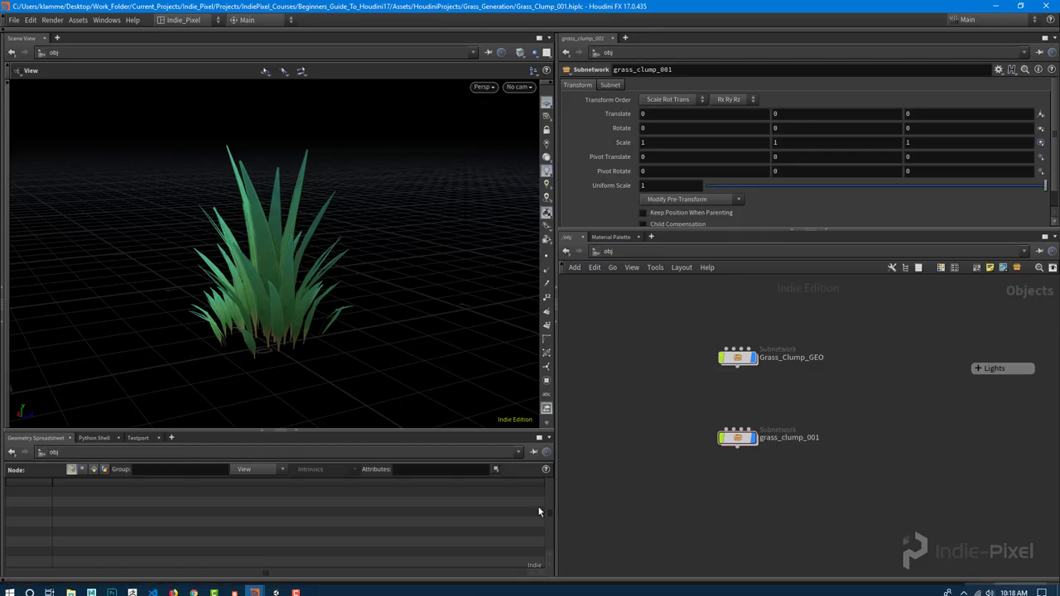
{"action": "left_click", "coordinate": [732, 440]}
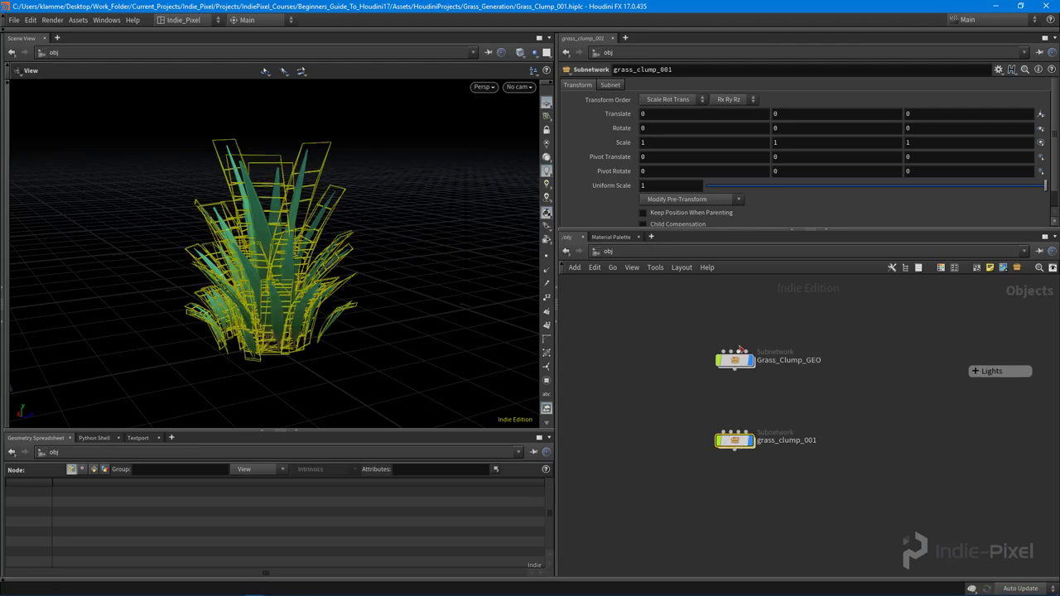
{"action": "left_click", "coordinate": [733, 361]}
{"action": "left_click", "coordinate": [741, 442]}
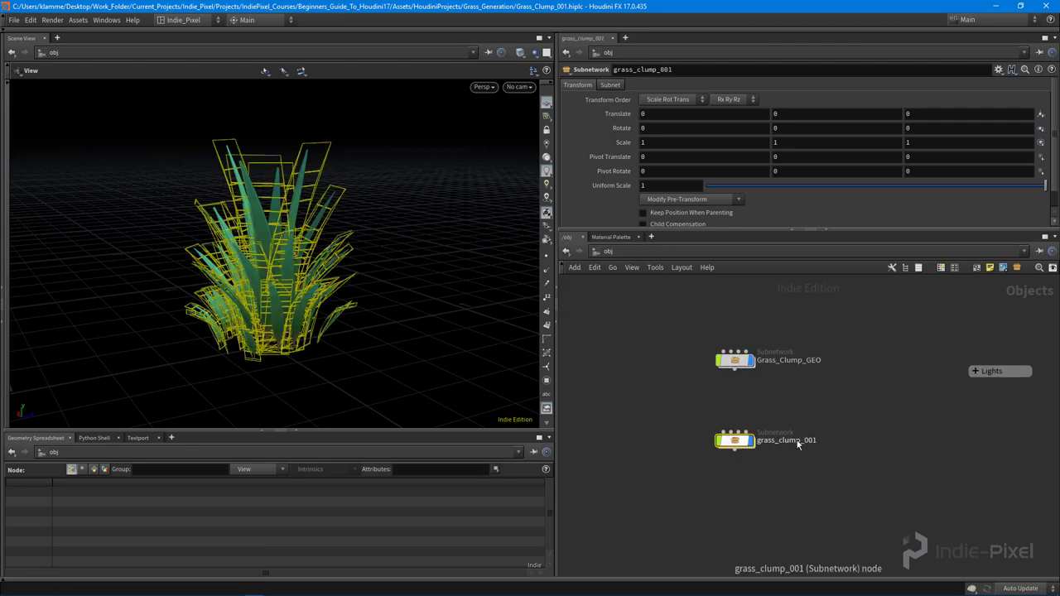
{"action": "double_click", "coordinate": [814, 440]}
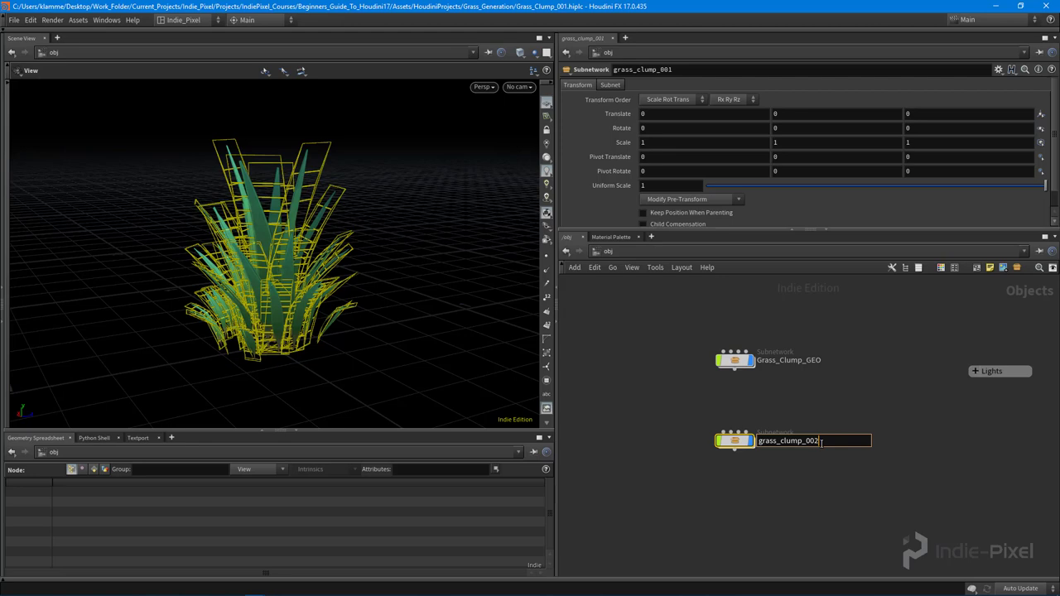
{"action": "left_click", "coordinate": [734, 450]}
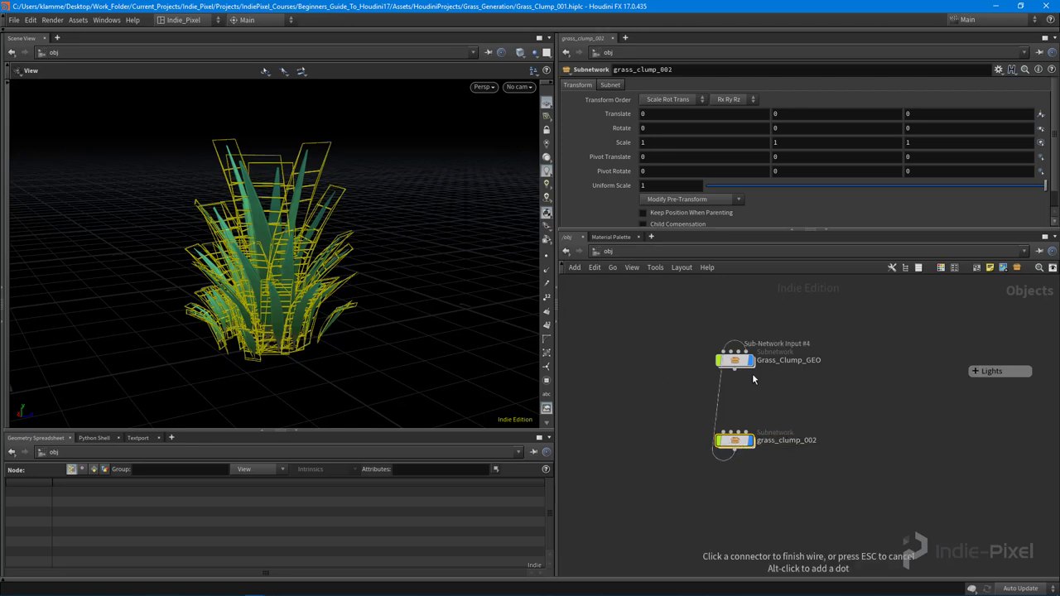
{"action": "key", "text": "Escape"}
{"action": "left_click", "coordinate": [15, 20]}
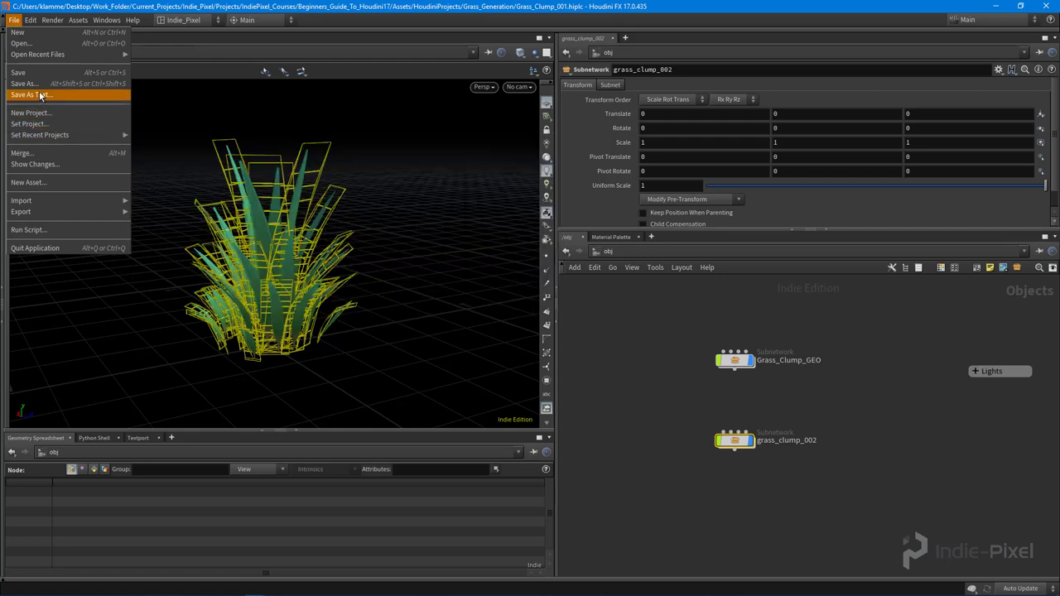
{"action": "mouse_move", "coordinate": [55, 211]}
{"action": "left_click", "coordinate": [154, 213]}
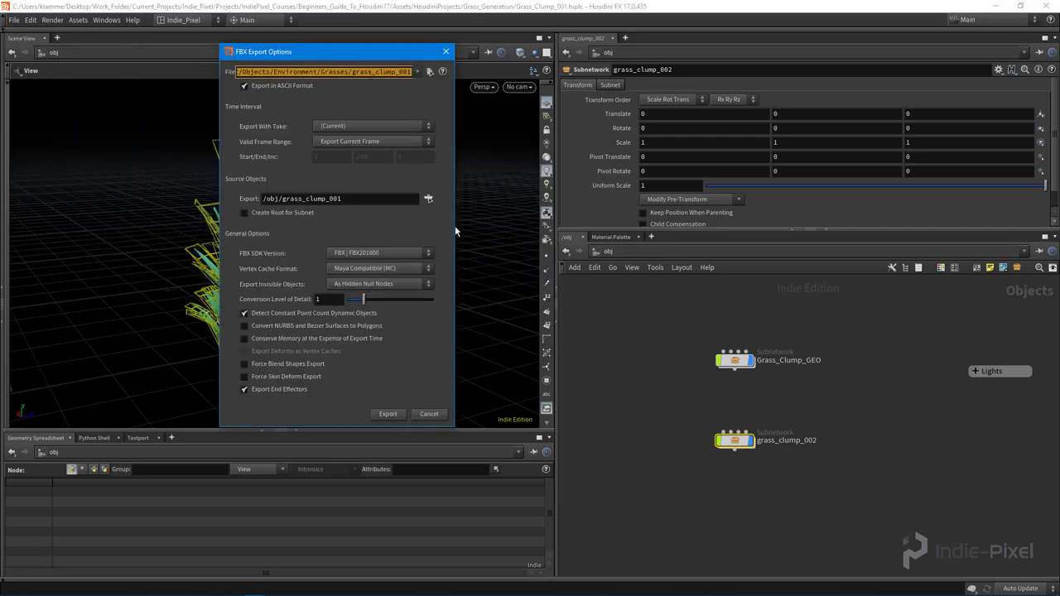
{"action": "left_click", "coordinate": [428, 414]}
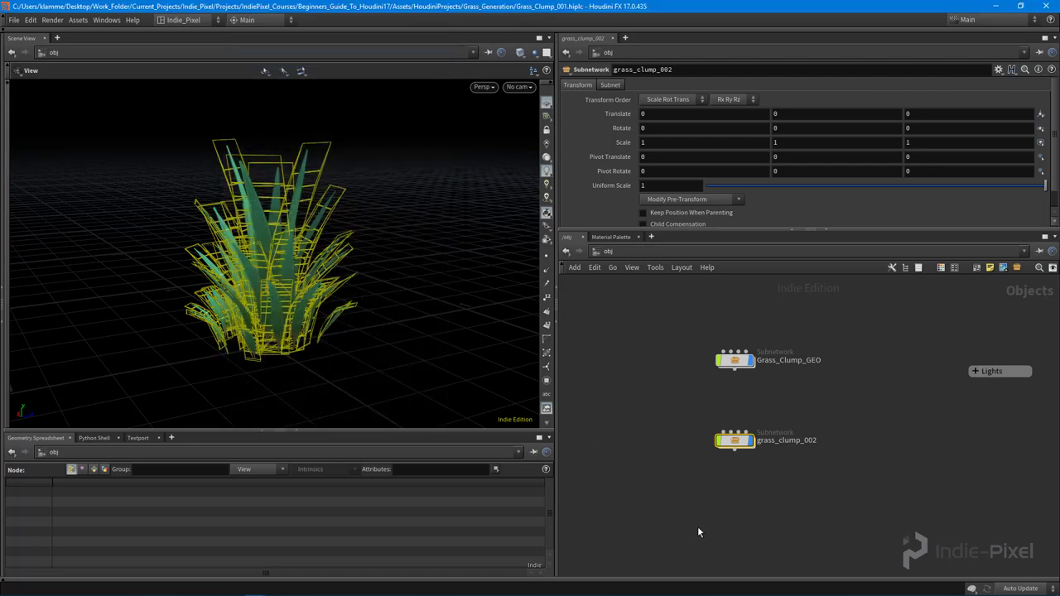
{"action": "left_click", "coordinate": [653, 517]}
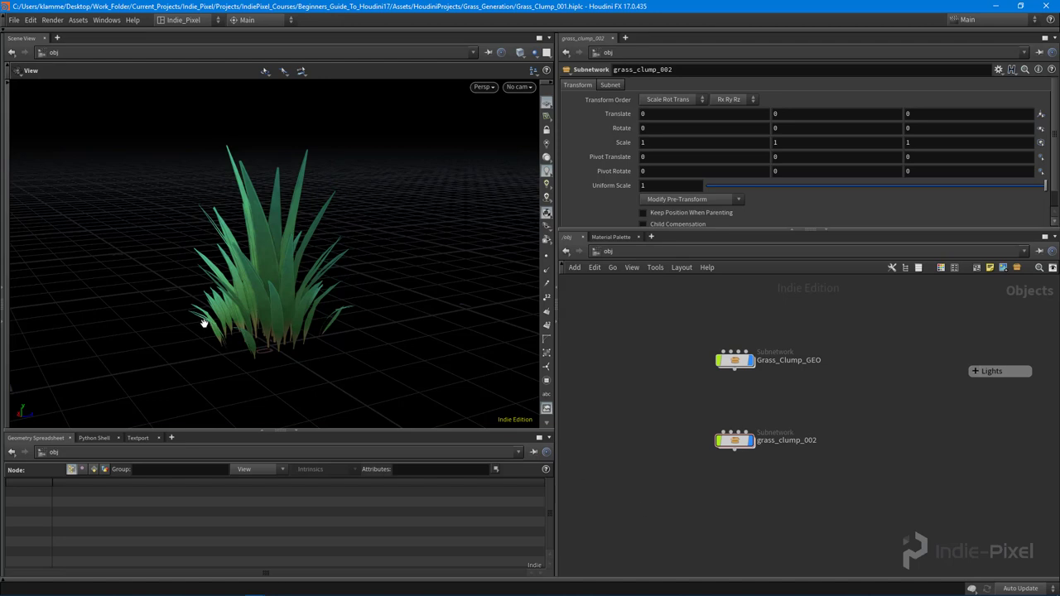
- Switch to Unity and open the material import settings of the grass_clump_001 model asset
{"action": "left_click_drag", "start_coordinate": [261, 317], "coordinate": [265, 543]}
{"action": "left_click", "coordinate": [275, 588]}
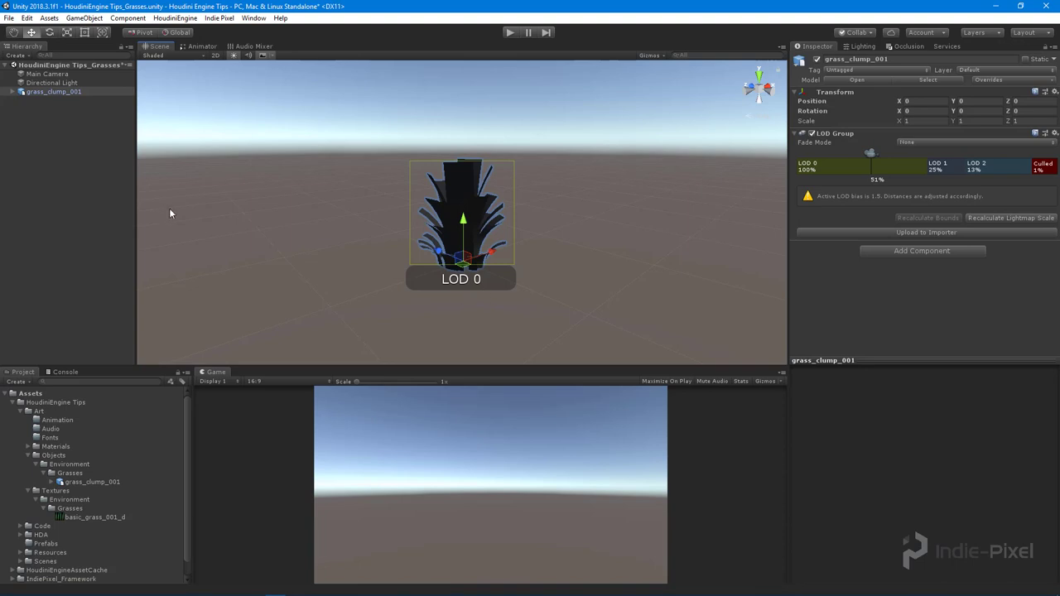
{"action": "left_click_drag", "start_coordinate": [135, 238], "coordinate": [136, 237]}
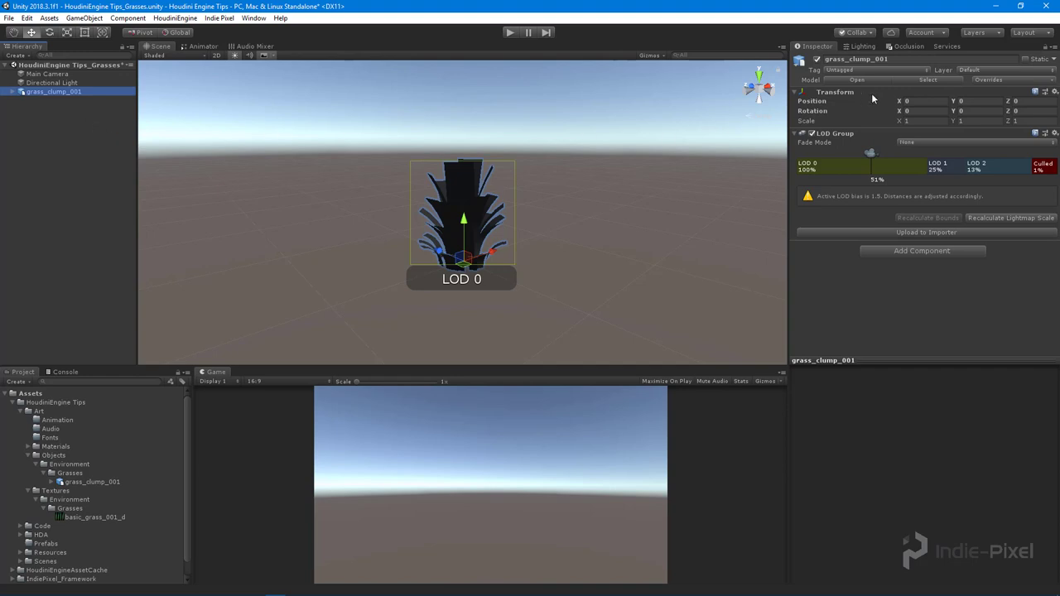
{"action": "left_click", "coordinate": [91, 482]}
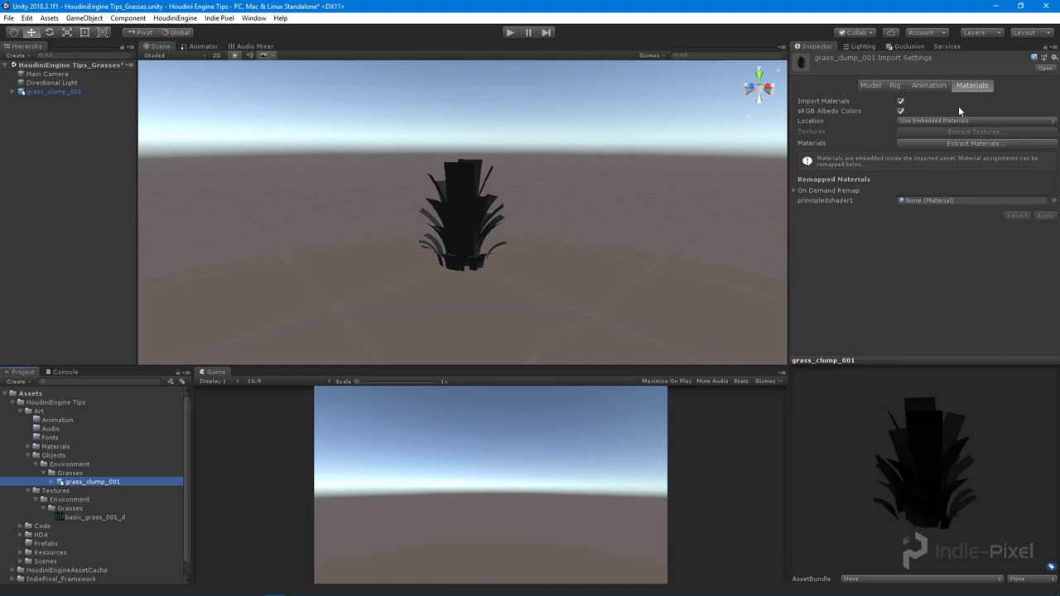
{"action": "left_click", "coordinate": [972, 87]}
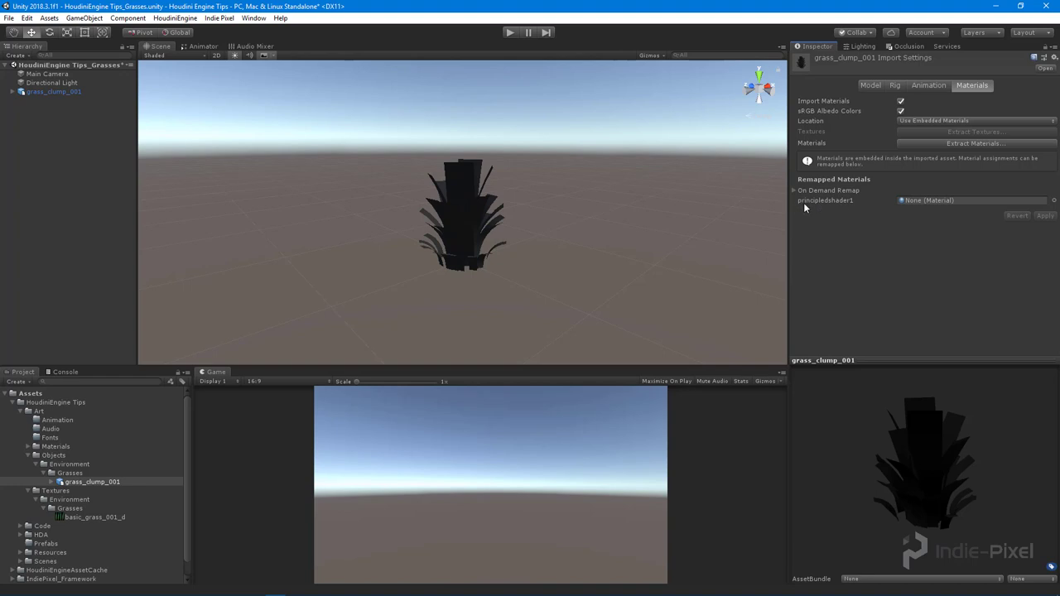
- Remap principledshader1 to grass_001_mat from the Materials/Environment/Grasses folder and apply the import settings
{"action": "left_click", "coordinate": [29, 448]}
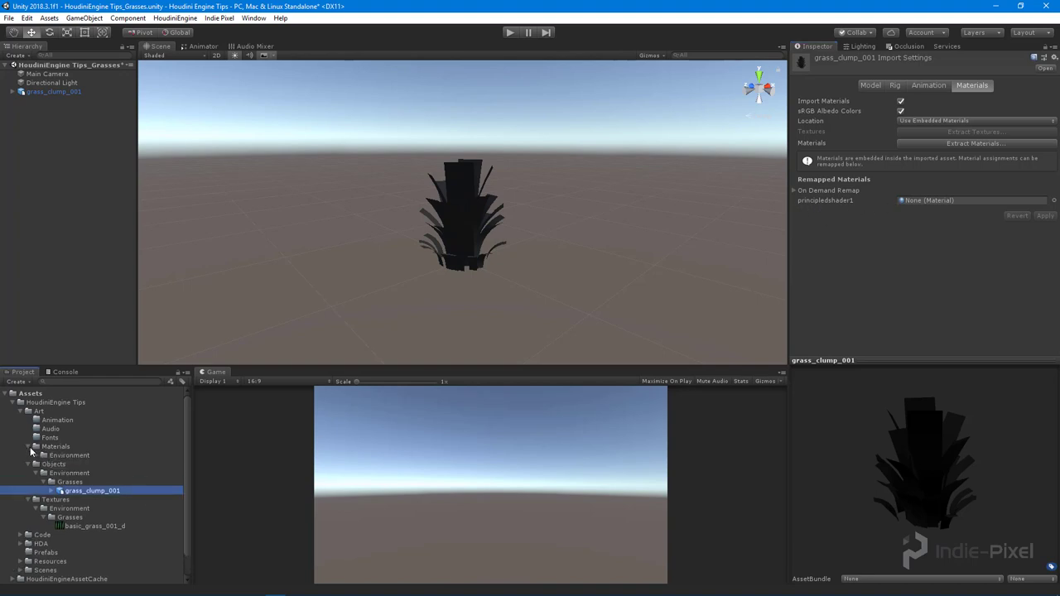
{"action": "left_click", "coordinate": [36, 456]}
{"action": "left_click", "coordinate": [44, 465]}
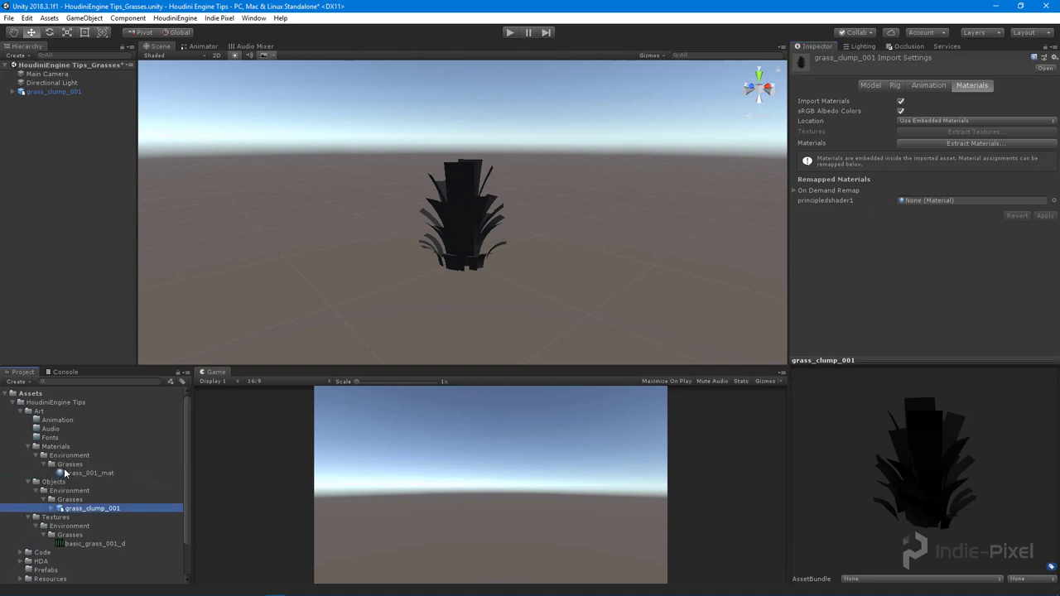
{"action": "left_click_drag", "start_coordinate": [83, 473], "coordinate": [1020, 198]}
{"action": "left_click_drag", "start_coordinate": [939, 200], "coordinate": [978, 202]}
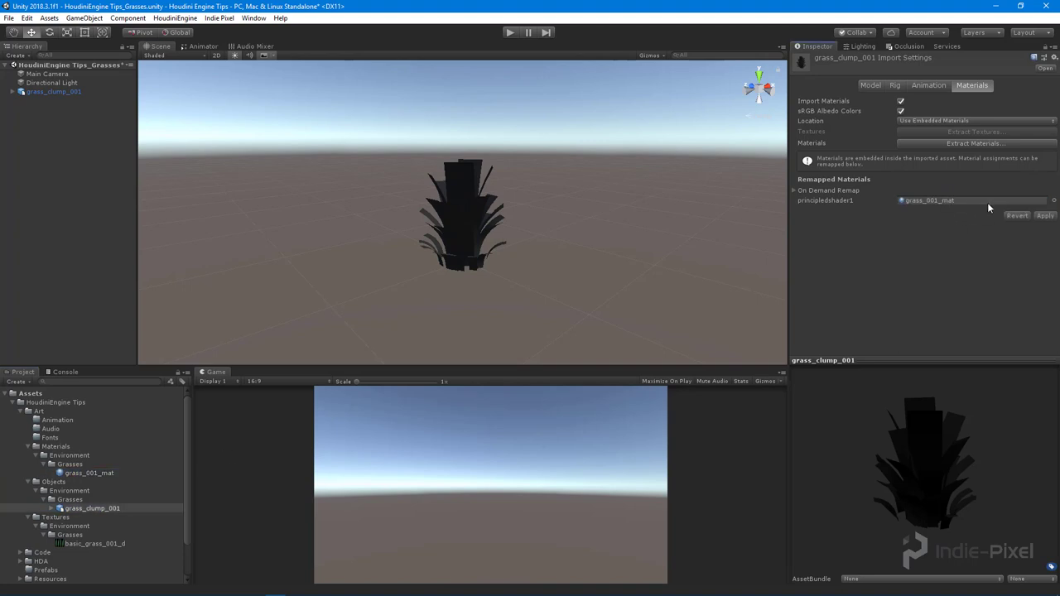
{"action": "left_click", "coordinate": [1045, 215]}
{"action": "scroll", "coordinate": [523, 246], "scroll_direction": "up", "scroll_amount": 3, "text": "alt"}
{"action": "left_click_drag", "start_coordinate": [521, 265], "coordinate": [436, 234], "text": "alt"}
{"action": "scroll", "coordinate": [556, 267], "scroll_direction": "up", "scroll_amount": 1, "text": "alt"}
{"action": "left_click_drag", "start_coordinate": [556, 267], "coordinate": [572, 263], "text": "alt"}
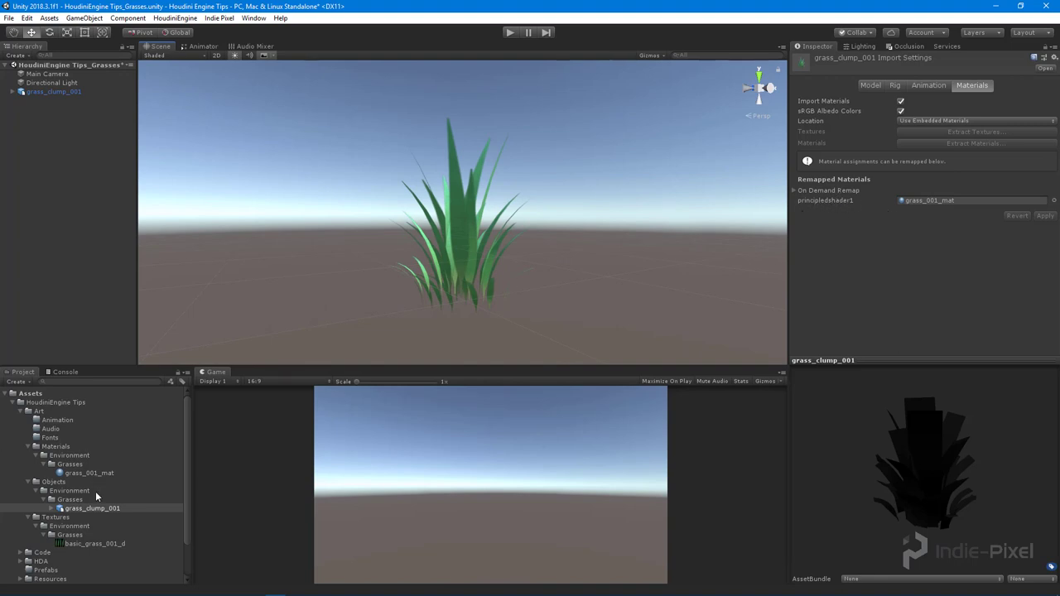
- Delete the grass_clump_001 model asset from the Objects/Environment/Grasses folder
{"action": "left_click", "coordinate": [68, 508]}
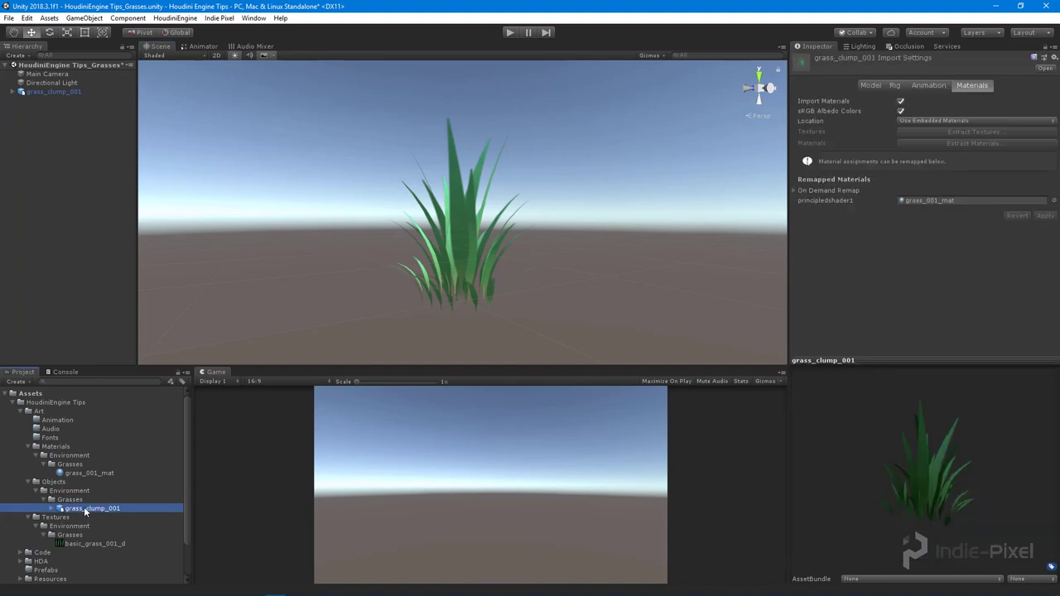
{"action": "key", "text": "Delete"}
{"action": "left_click", "coordinate": [568, 326]}
- Switch to Houdini and open the grass_clump geometry network inside Grass_Clump_GEO
{"action": "mouse_move", "coordinate": [257, 590]}
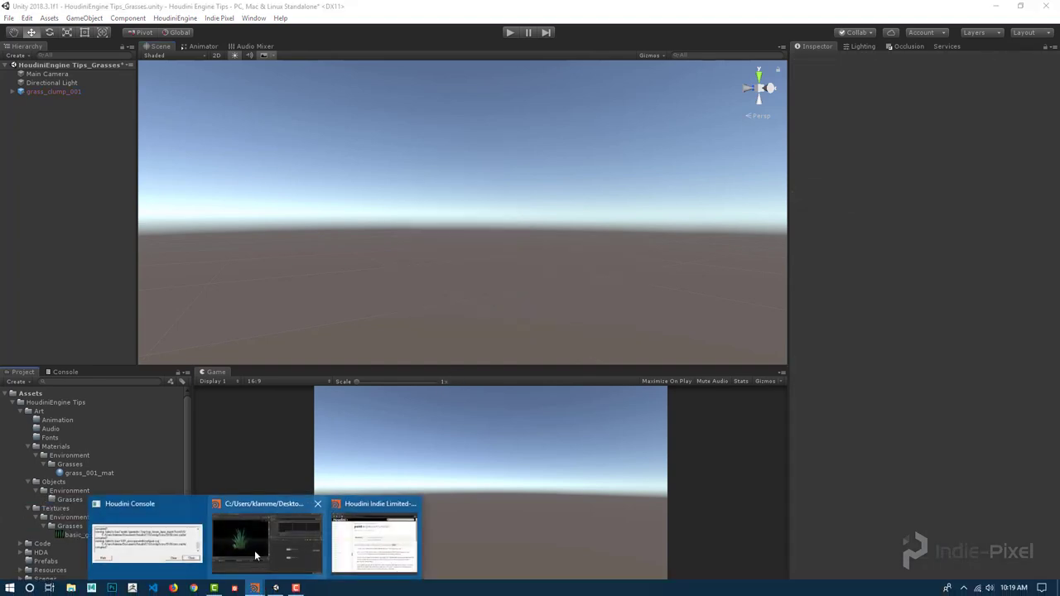
{"action": "left_click", "coordinate": [254, 551]}
{"action": "double_click", "coordinate": [792, 357]}
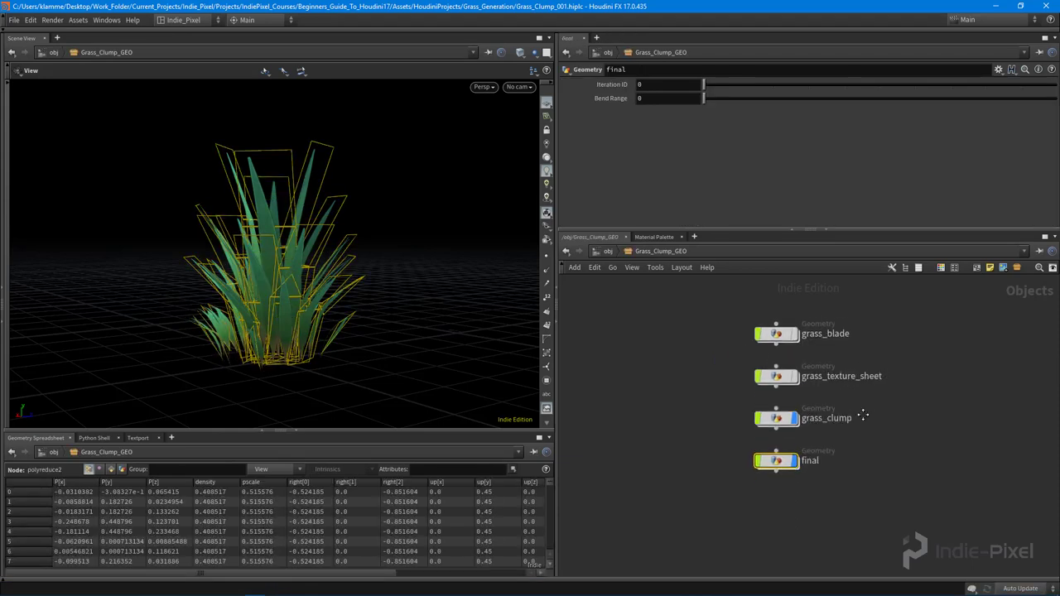
{"action": "double_click", "coordinate": [777, 420]}
{"action": "scroll", "coordinate": [726, 406], "scroll_direction": "up", "scroll_amount": 3}
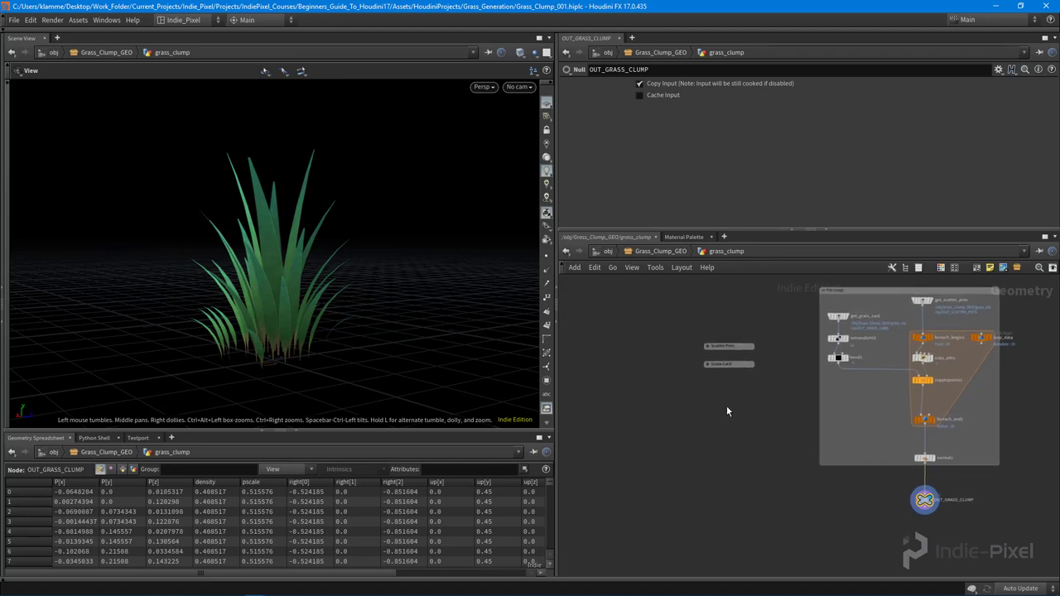
- Expand the Grass Card network box and open matnet1 inside its shopnet1 to reach the principled shader
{"action": "left_click", "coordinate": [706, 352]}
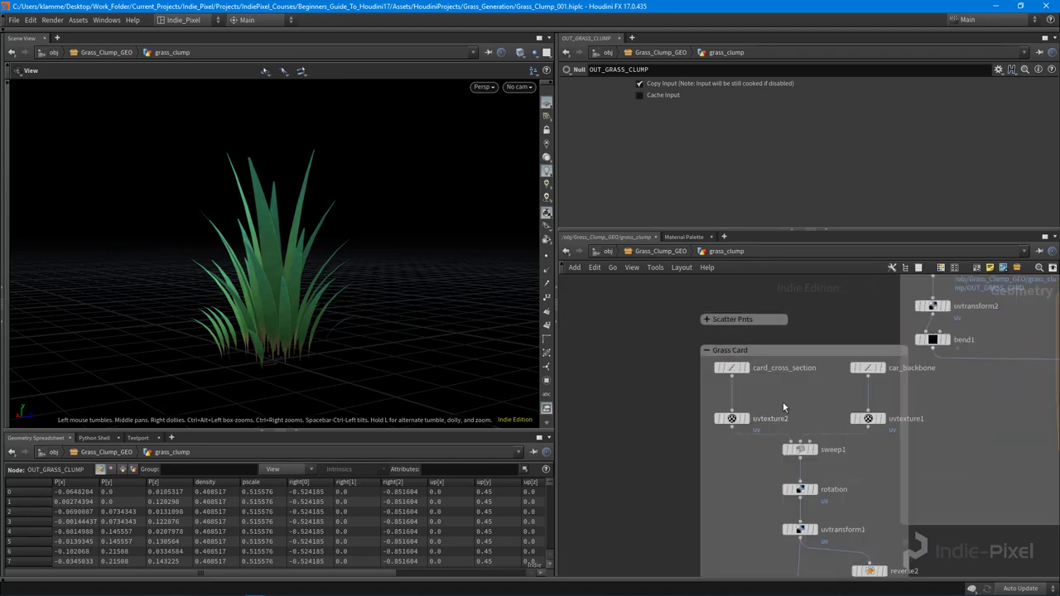
{"action": "scroll", "coordinate": [783, 402], "scroll_direction": "down", "scroll_amount": 2}
{"action": "left_click_drag", "start_coordinate": [787, 366], "coordinate": [726, 362]}
{"action": "middle_click_drag", "start_coordinate": [836, 434], "coordinate": [828, 369]}
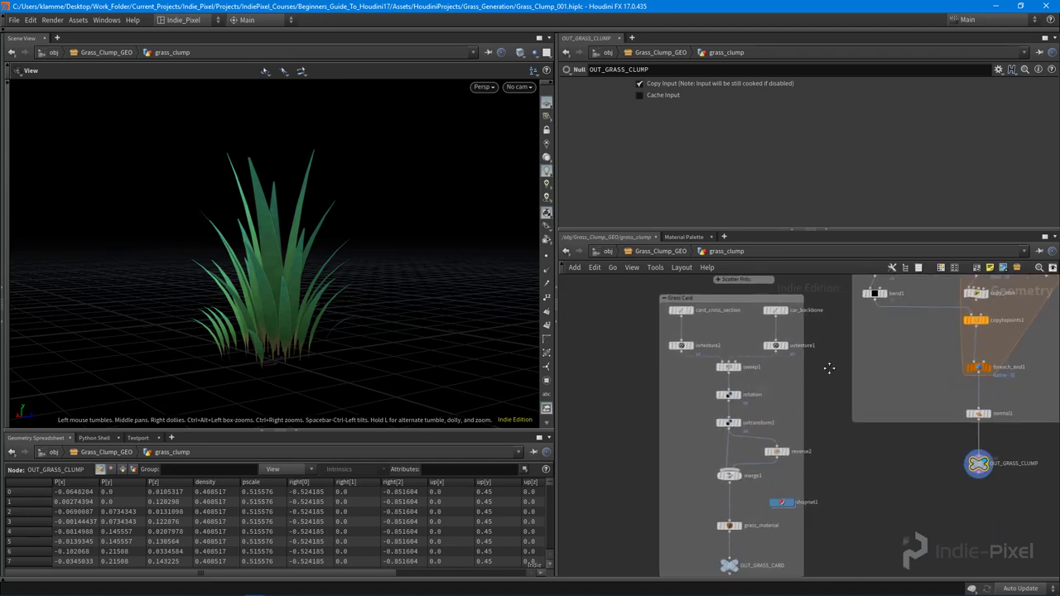
{"action": "middle_click_drag", "start_coordinate": [833, 494], "coordinate": [833, 420]}
{"action": "scroll", "coordinate": [777, 429], "scroll_direction": "up", "scroll_amount": 3}
{"action": "left_click", "coordinate": [795, 434]}
{"action": "double_click", "coordinate": [794, 431]}
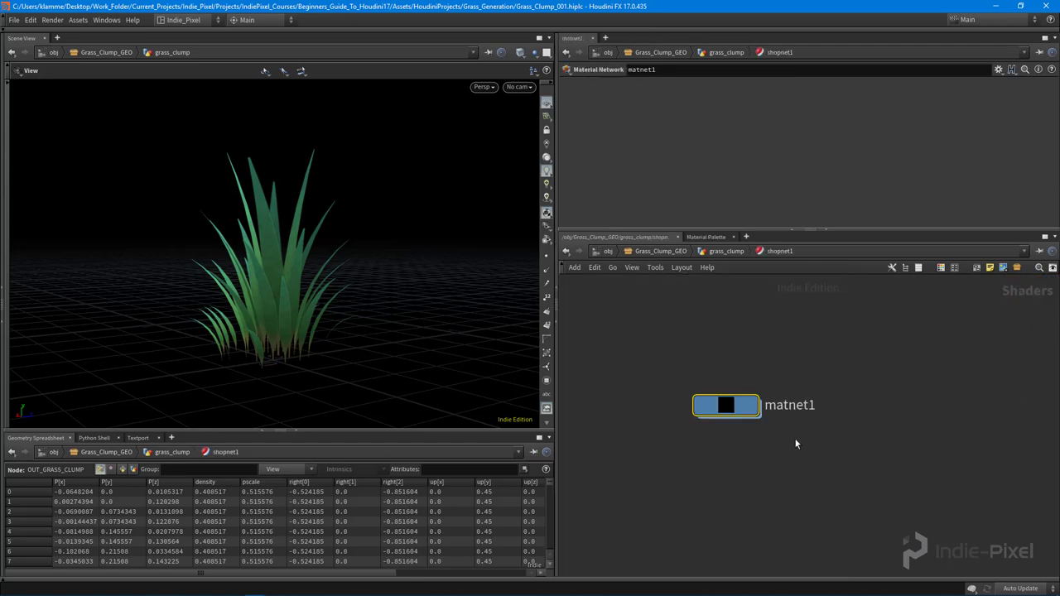
{"action": "double_click", "coordinate": [727, 409]}
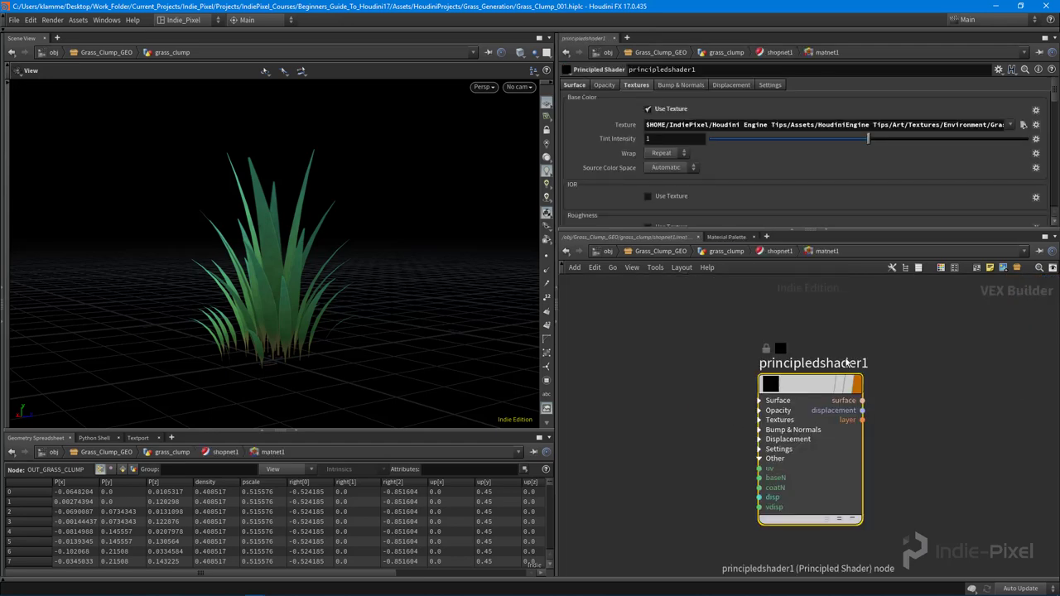
- Rename the principled shader inside matnet1 to grass_clump_mat
{"action": "double_click", "coordinate": [845, 363]}
{"action": "type", "text": "gr"}
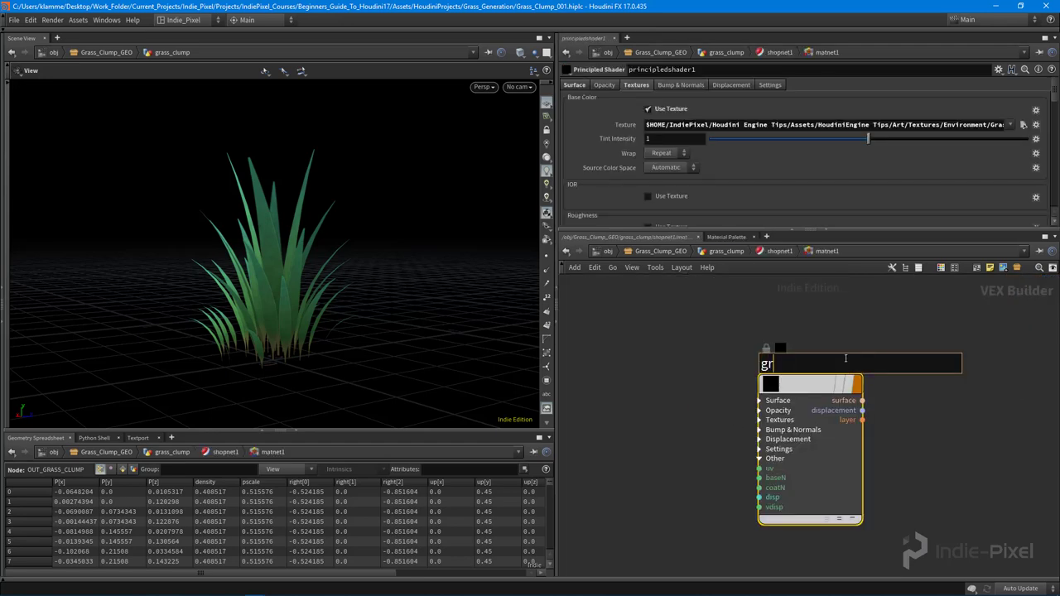
{"action": "type", "text": "ass_clump_mat"}
{"action": "key", "text": "Return"}
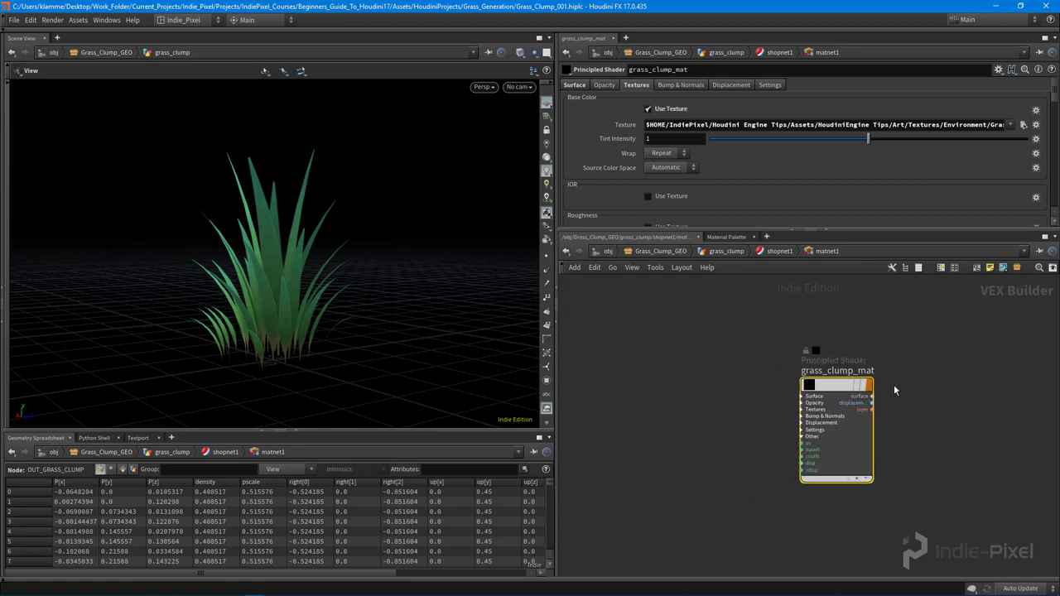
- Return to the grass_clump geometry network, collapse the Grass Card network box and place it beneath Scatter Pnts
{"action": "key", "text": "u"}
{"action": "key", "text": "u"}
{"action": "key", "text": "u"}
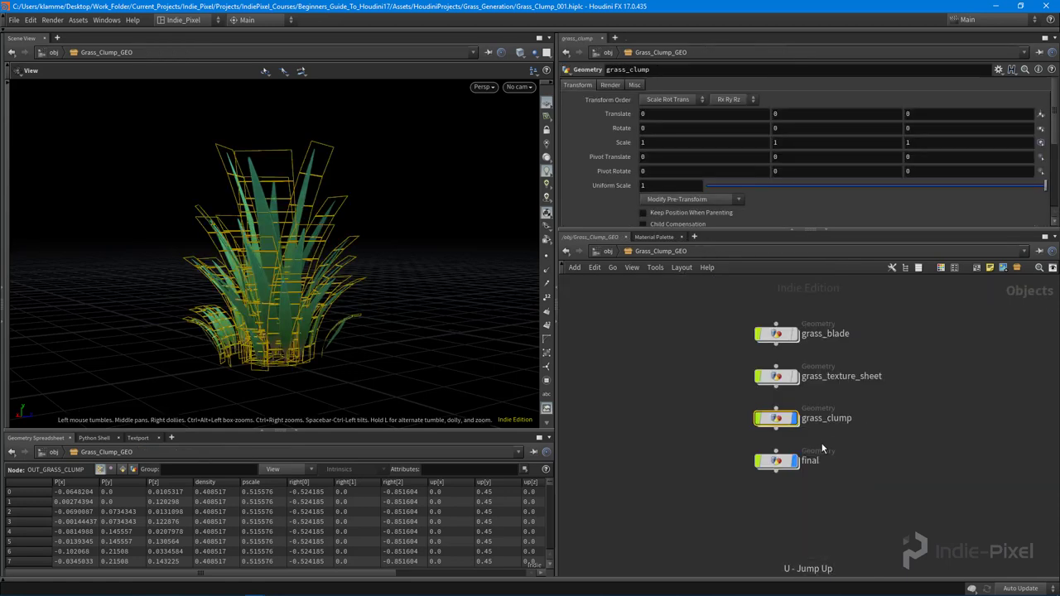
{"action": "double_click", "coordinate": [778, 419]}
{"action": "middle_click_drag", "start_coordinate": [848, 413], "coordinate": [924, 507]}
{"action": "scroll", "coordinate": [851, 435], "scroll_direction": "down", "scroll_amount": 3}
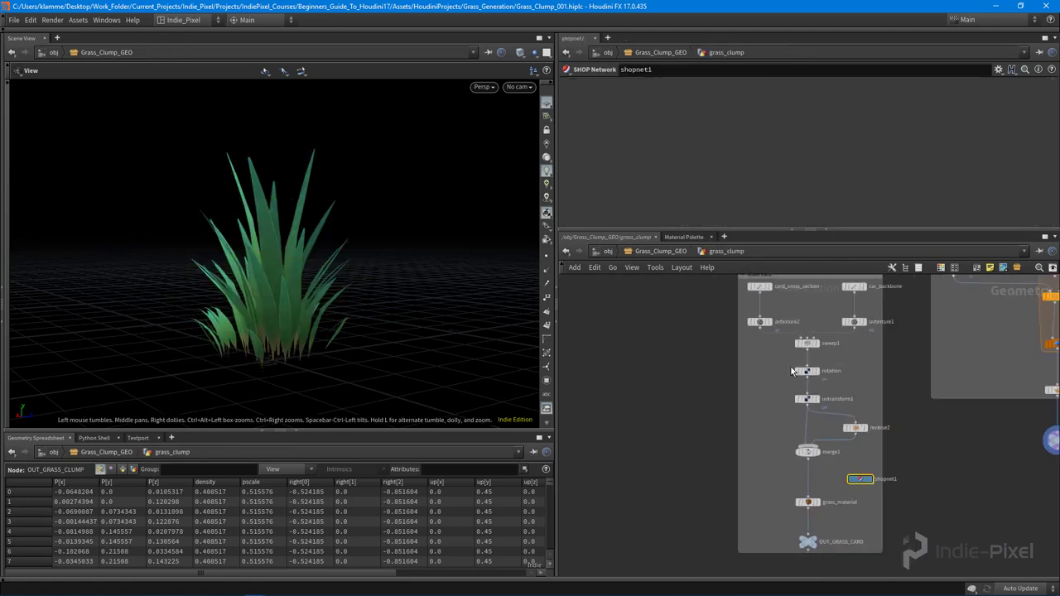
{"action": "middle_click_drag", "start_coordinate": [790, 309], "coordinate": [792, 390]}
{"action": "scroll", "coordinate": [761, 353], "scroll_direction": "up", "scroll_amount": 3}
{"action": "left_click", "coordinate": [727, 369]}
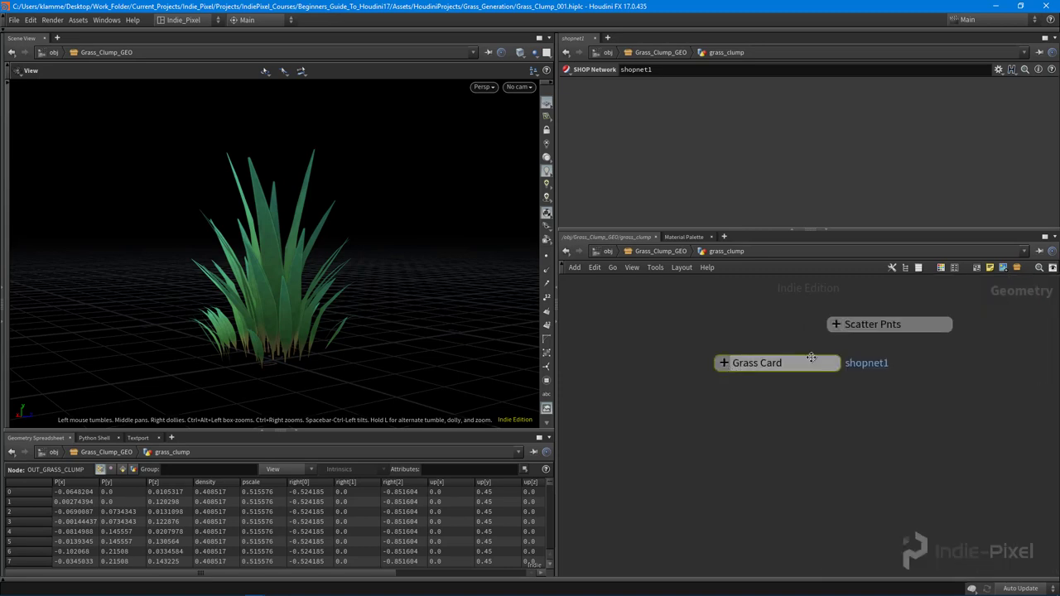
{"action": "left_click_drag", "start_coordinate": [777, 363], "coordinate": [888, 365]}
{"action": "key", "text": "h"}
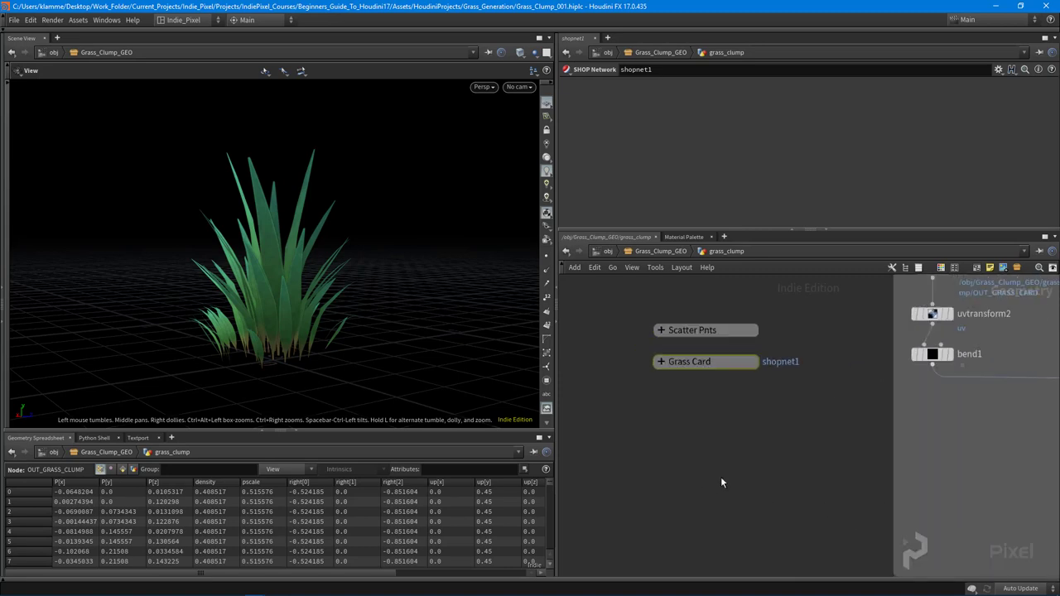
- Return to object level and run an FBX export of /obj/grass_clump_001 to Objects/Environment/Grasses/grass_clump_001 in ASCII format
{"action": "key", "text": "u"}
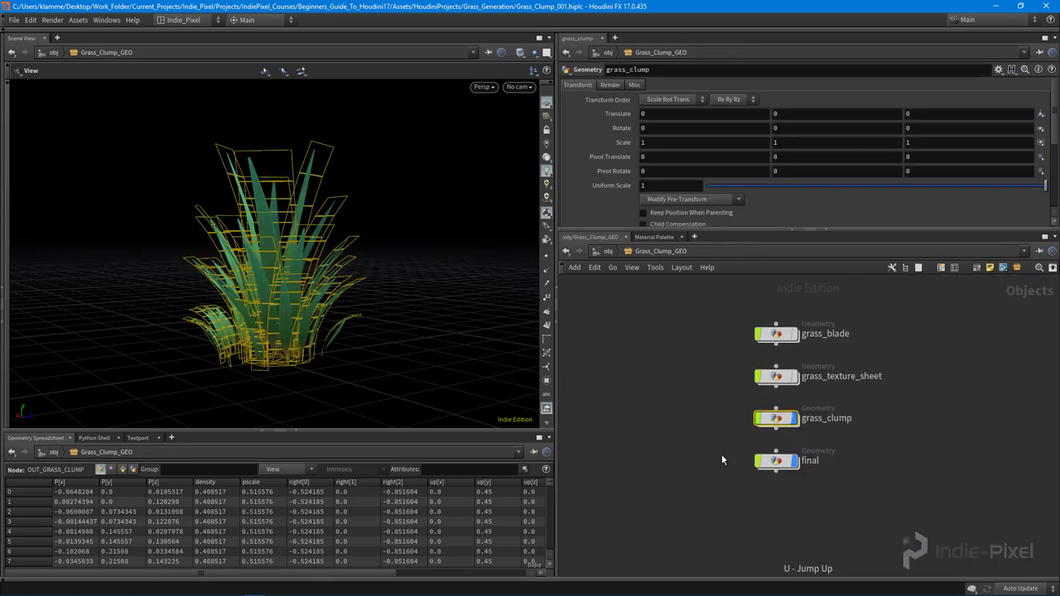
{"action": "key", "text": "u"}
{"action": "left_click", "coordinate": [763, 440]}
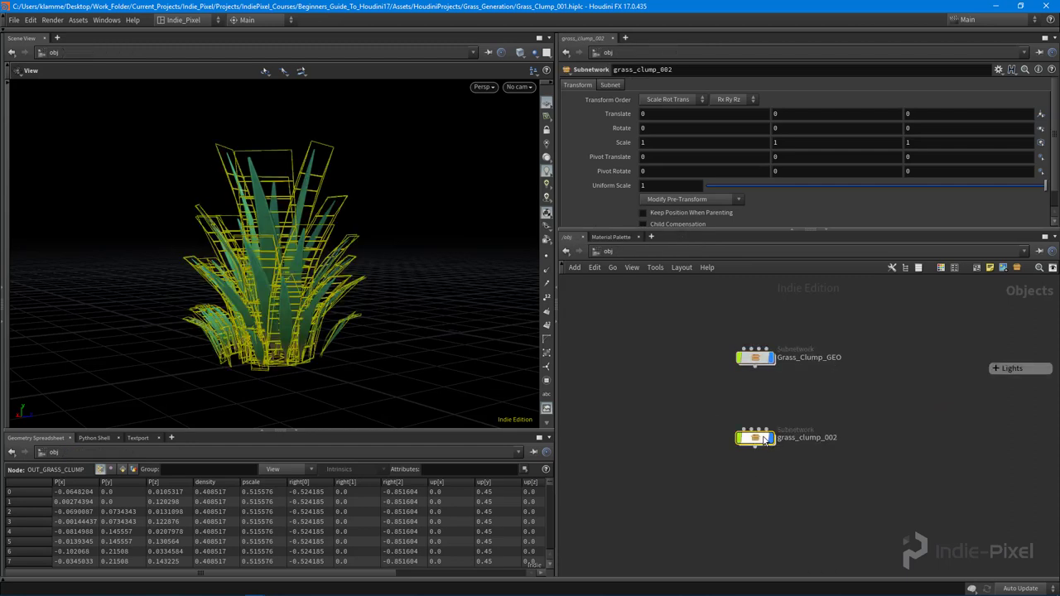
{"action": "left_click", "coordinate": [20, 21]}
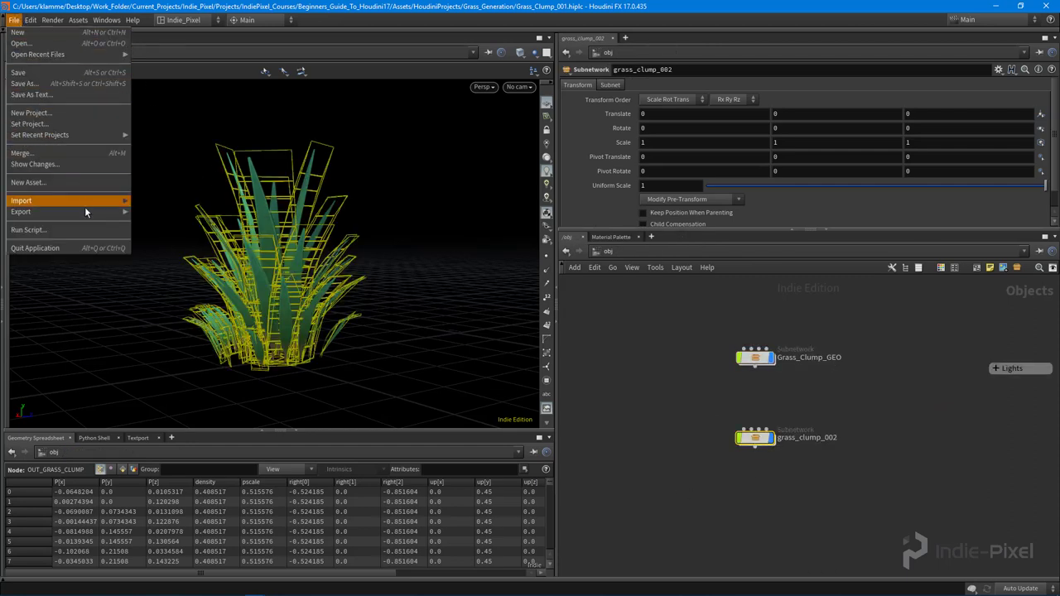
{"action": "mouse_move", "coordinate": [85, 212]}
{"action": "left_click", "coordinate": [153, 224]}
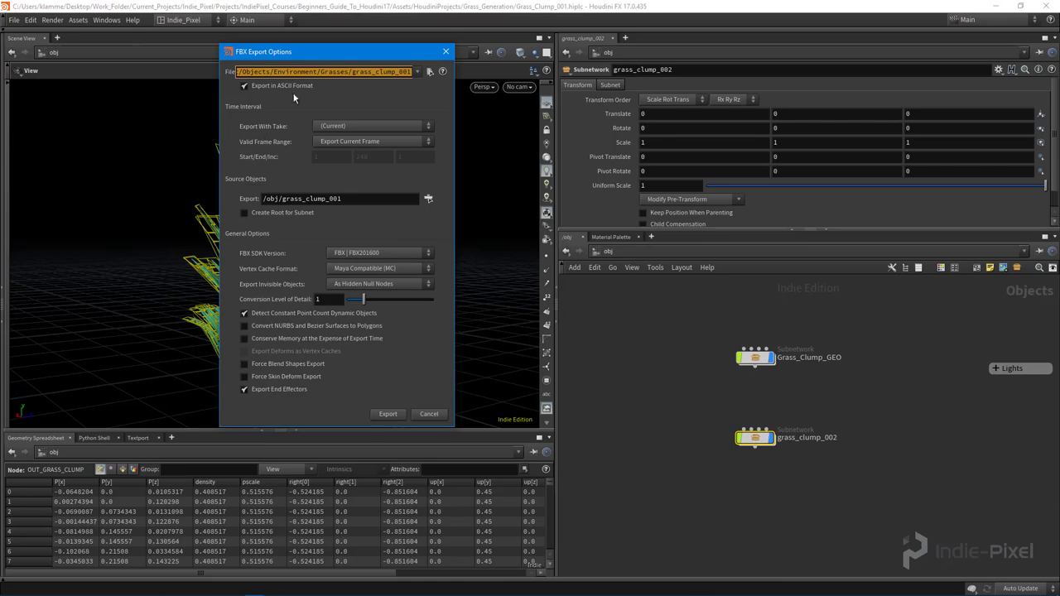
{"action": "left_click", "coordinate": [388, 414]}
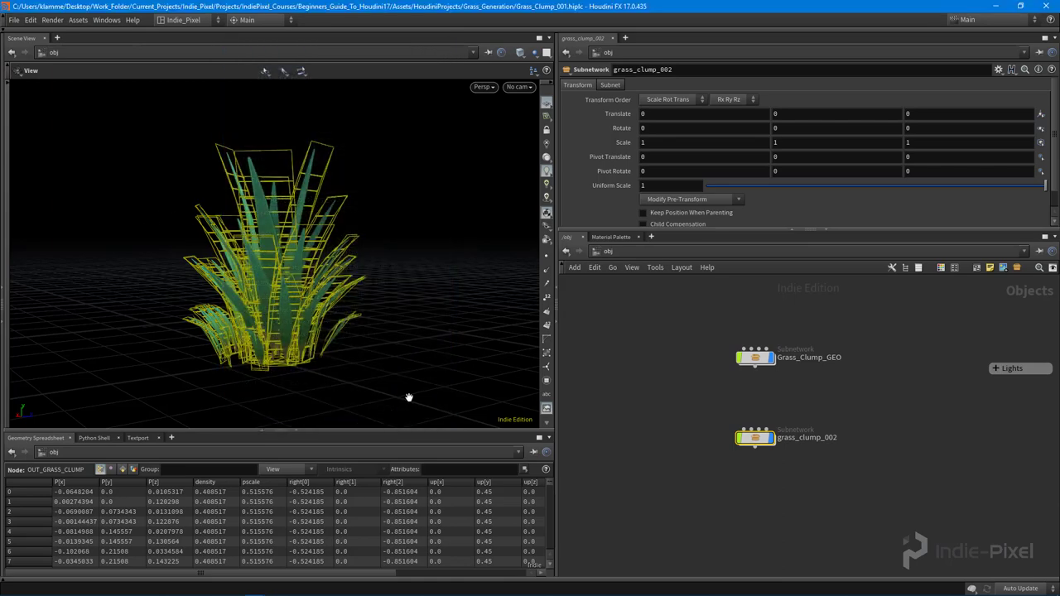
- Switch to Unity and delete grass_clump_001 from both the scene and the Objects/Environment/Grasses folder
{"action": "left_click", "coordinate": [275, 588]}
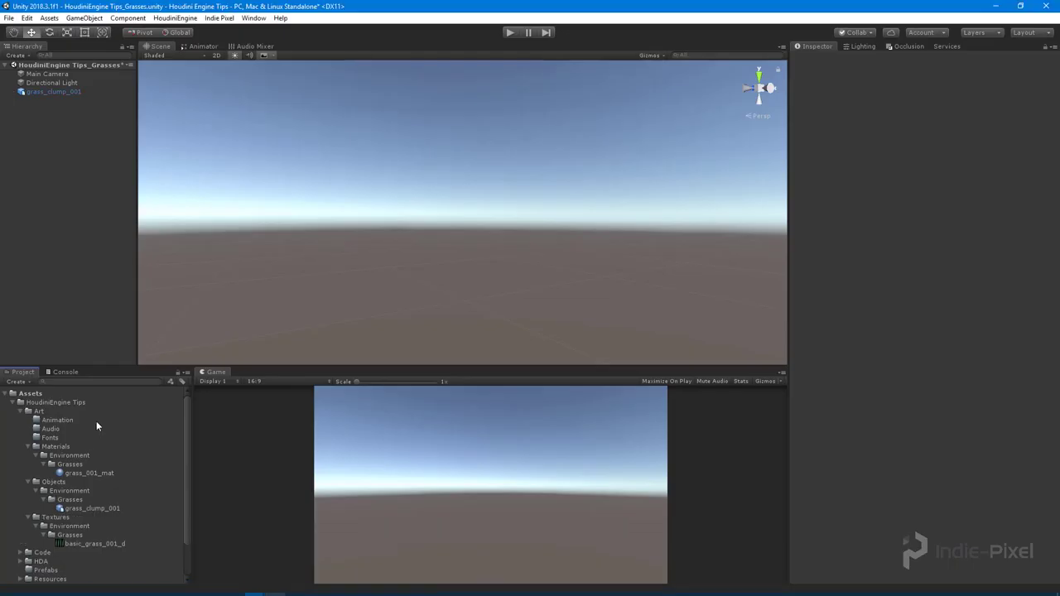
{"action": "left_click", "coordinate": [91, 509]}
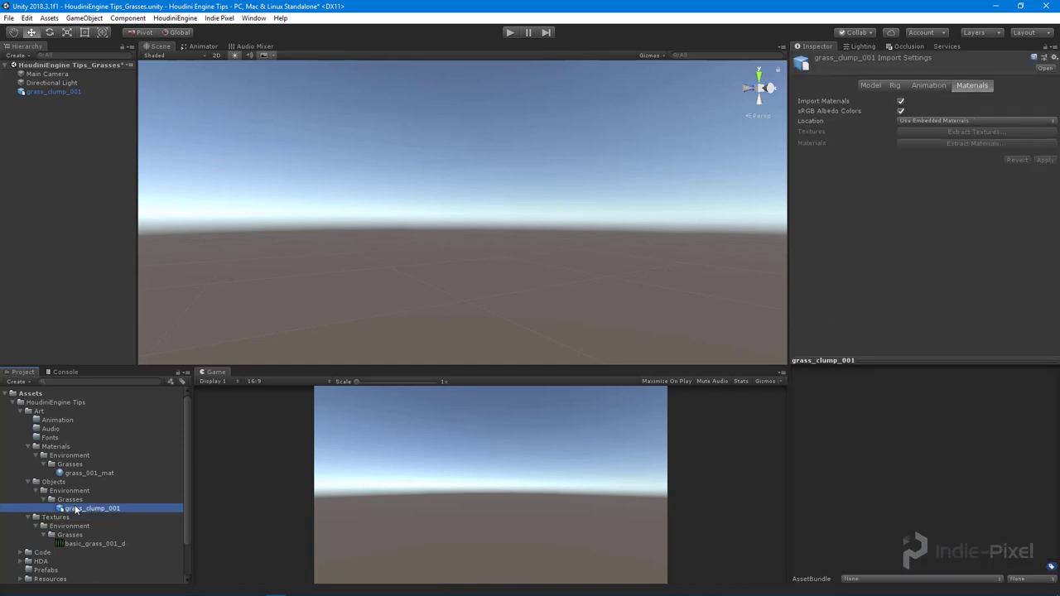
{"action": "left_click", "coordinate": [267, 282]}
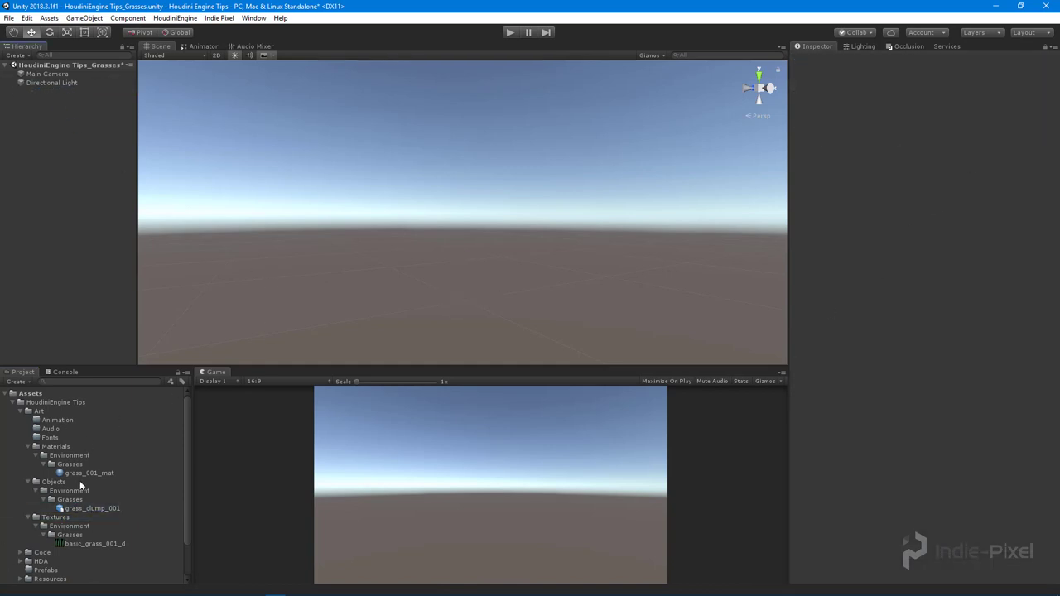
{"action": "left_click", "coordinate": [89, 511]}
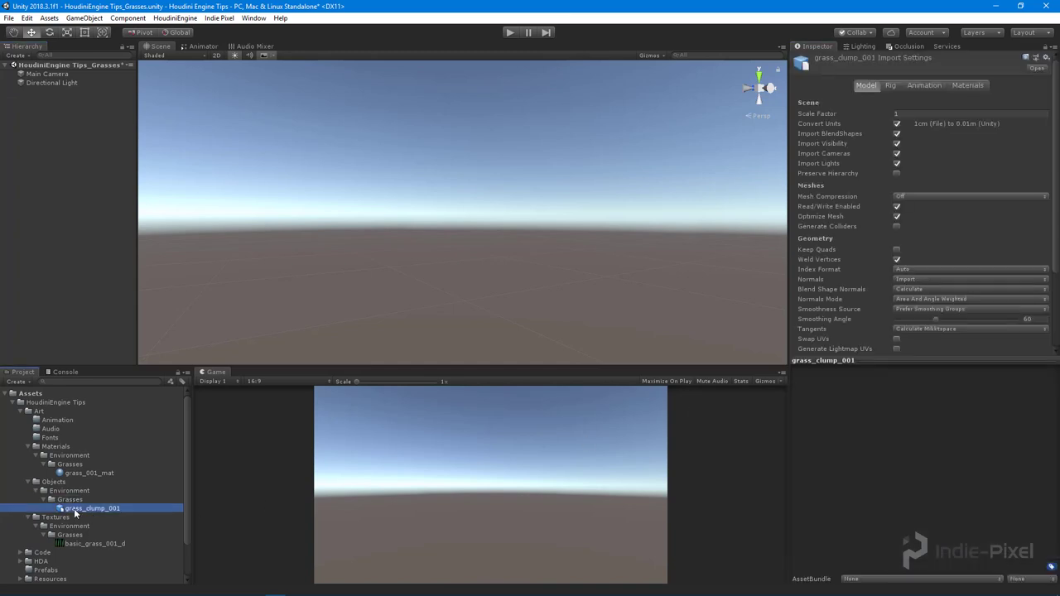
{"action": "key", "text": "Delete"}
{"action": "left_click", "coordinate": [569, 328]}
- Switch to Houdini and rename the grass_clump_002 subnetwork to grass_clump_001
{"action": "mouse_move", "coordinate": [257, 588]}
{"action": "left_click", "coordinate": [267, 543]}
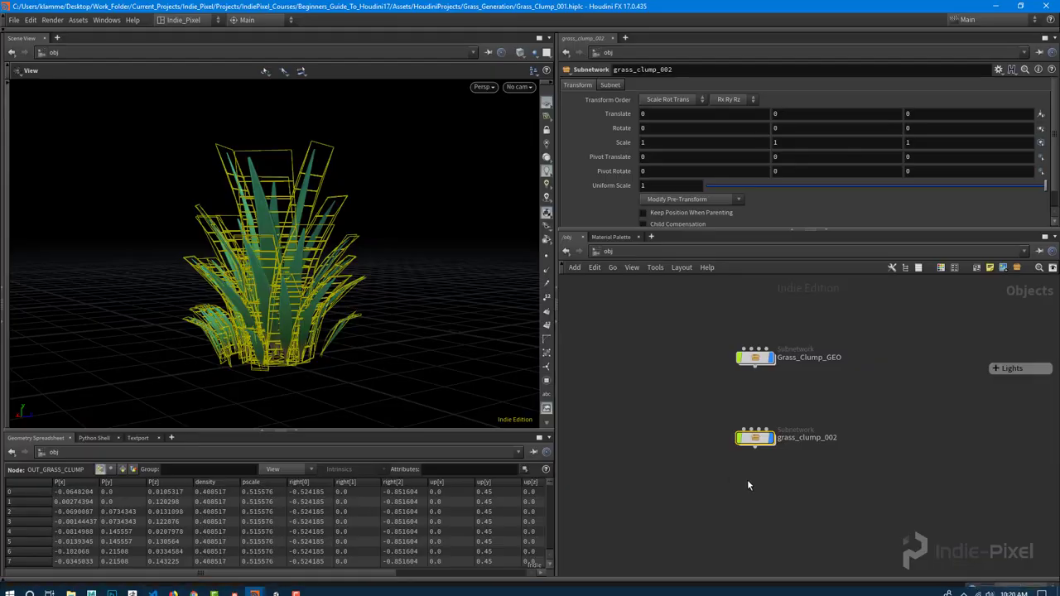
{"action": "double_click", "coordinate": [827, 438]}
{"action": "key", "text": "BackSpace"}
{"action": "type", "text": "1"}
{"action": "key", "text": "Return"}
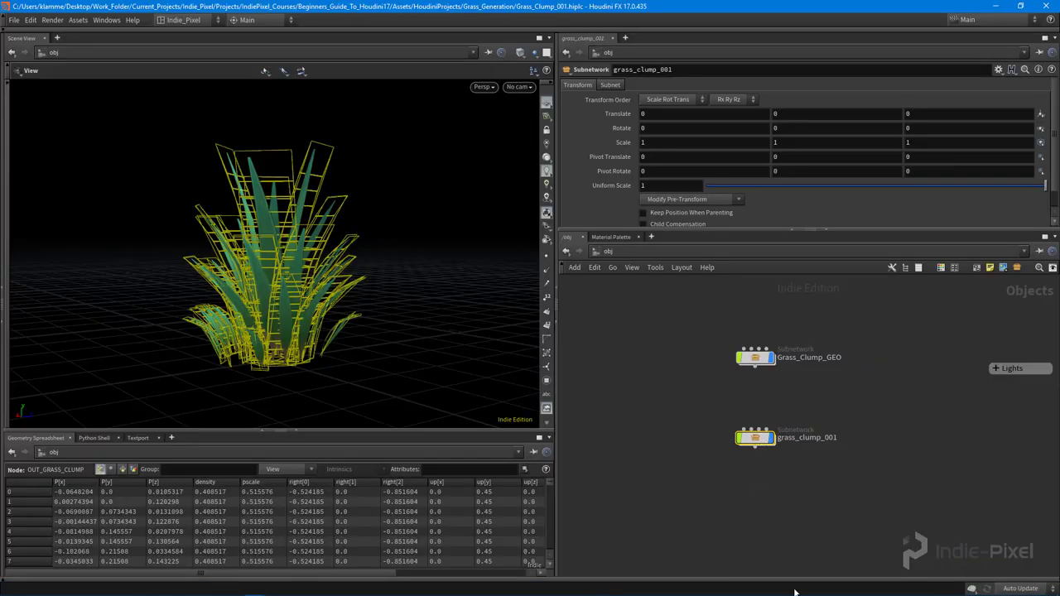
- Export the /obj/grass_clump_001 subnetwork as an ASCII FBX to Objects/Environment/Grasses/grass_clump_001
{"action": "left_click", "coordinate": [13, 20]}
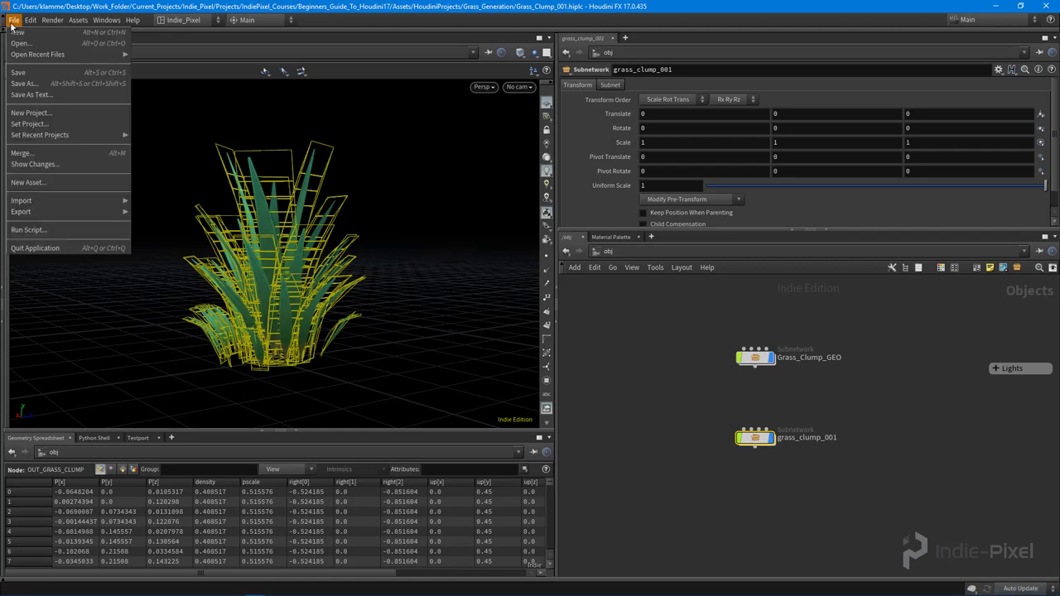
{"action": "mouse_move", "coordinate": [86, 212]}
{"action": "left_click", "coordinate": [154, 233]}
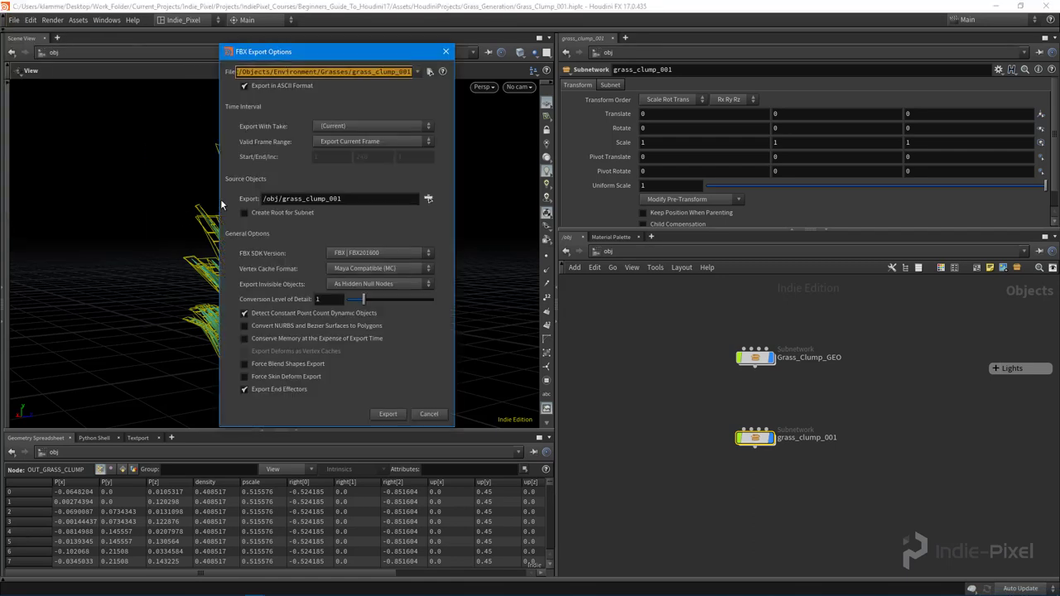
{"action": "left_click", "coordinate": [390, 414]}
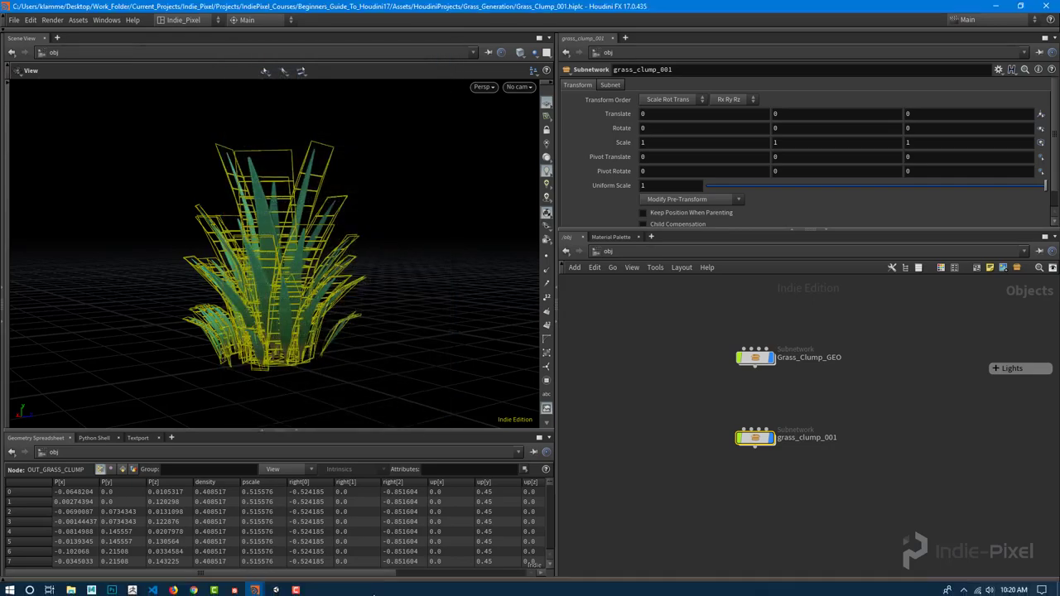
- Switch to Unity, remap the imported grass_clump_001 model's grass_clump_mat to grass_001_mat and apply the import settings
{"action": "left_click", "coordinate": [277, 588]}
{"action": "left_click", "coordinate": [112, 508]}
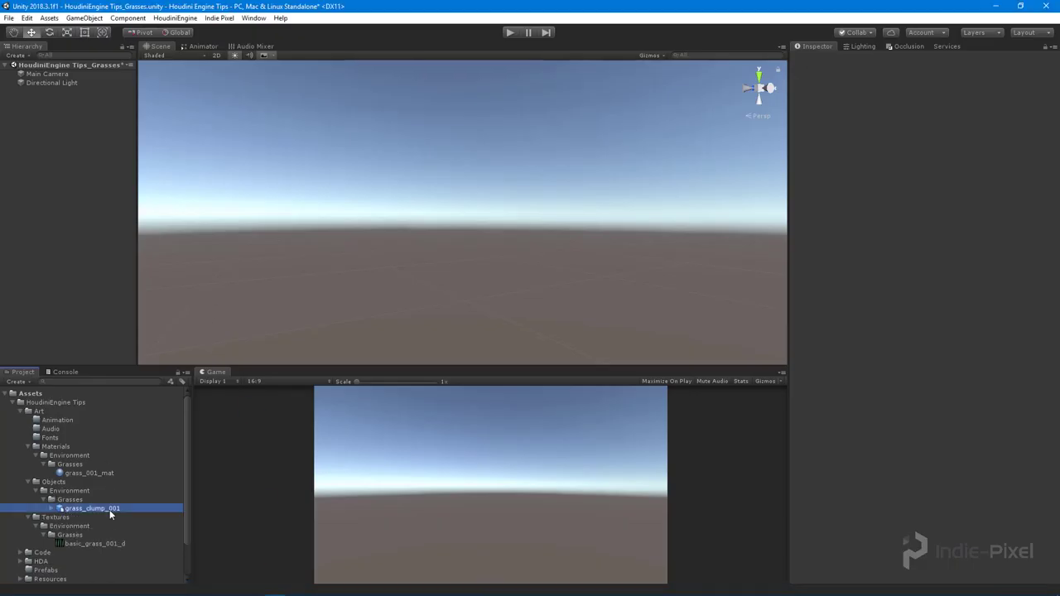
{"action": "left_click", "coordinate": [969, 86]}
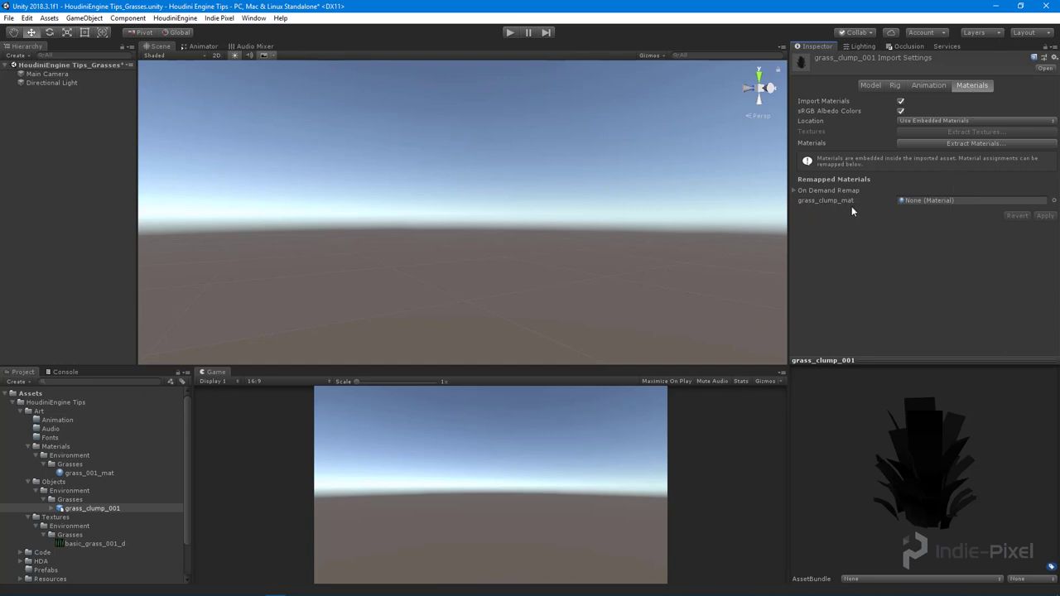
{"action": "left_click_drag", "start_coordinate": [88, 474], "coordinate": [938, 205]}
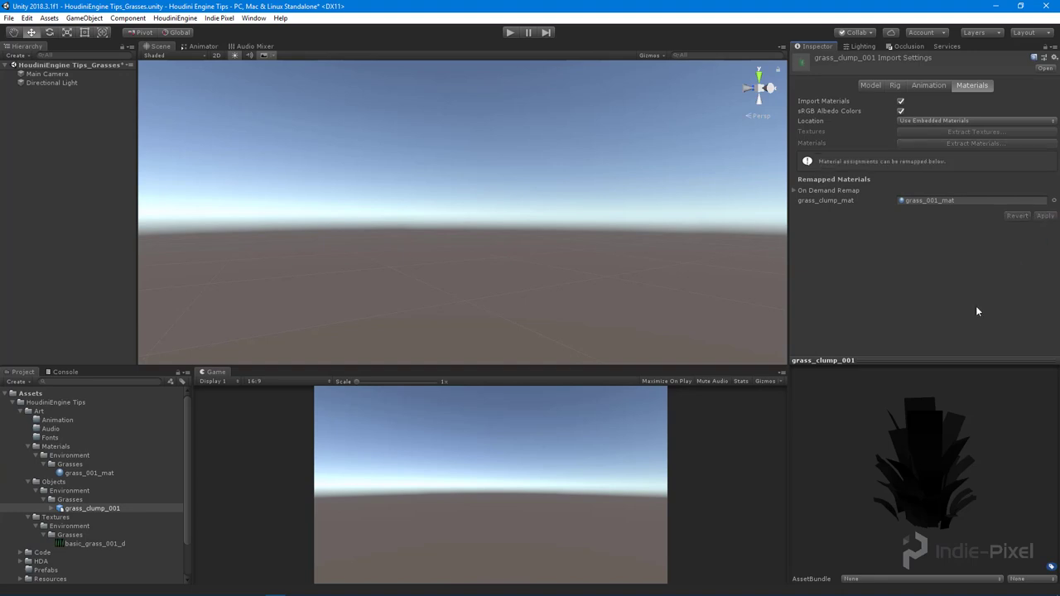
- Add the grass_clump_001 model to the scene hierarchy and clear the selection
{"action": "left_click_drag", "start_coordinate": [85, 510], "coordinate": [44, 176]}
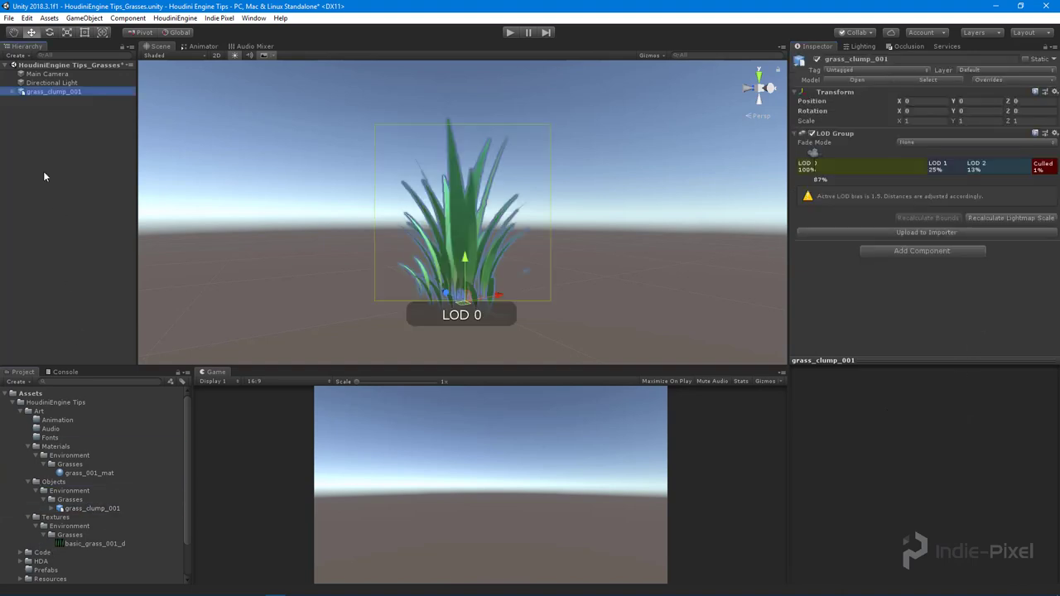
{"action": "left_click", "coordinate": [55, 241]}
- Examine the grass clump's LOD switching in the scene from varying distances and angles
{"action": "scroll", "coordinate": [608, 247], "scroll_direction": "down", "scroll_amount": 8, "text": "alt"}
{"action": "left_click_drag", "start_coordinate": [592, 248], "coordinate": [489, 296], "text": "alt"}
{"action": "right_click_drag", "start_coordinate": [469, 229], "coordinate": [535, 234], "text": "alt"}
{"action": "scroll", "coordinate": [549, 225], "scroll_direction": "down", "scroll_amount": 6, "text": "alt"}
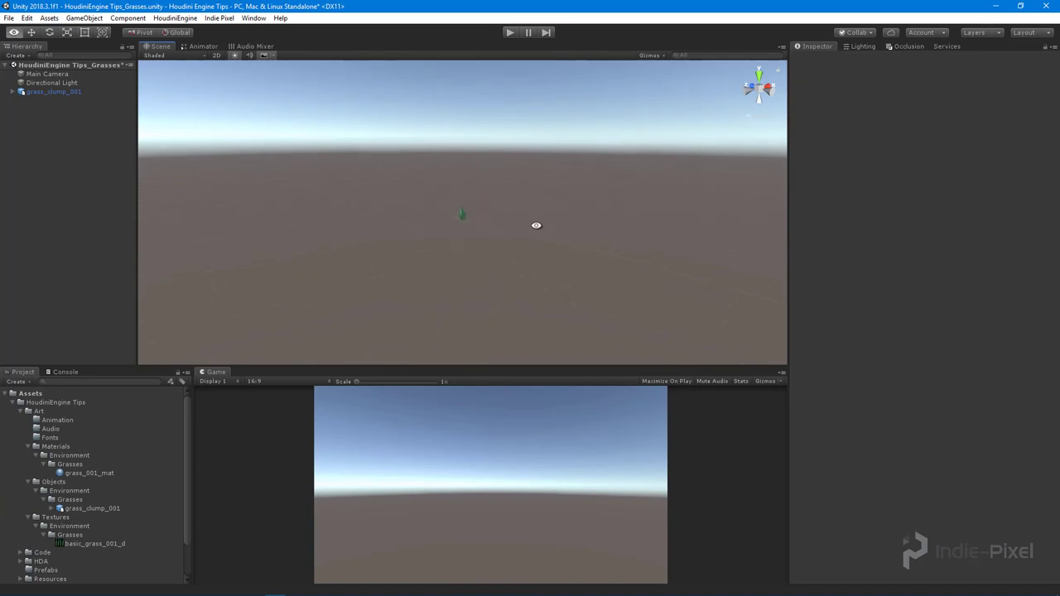
{"action": "left_click_drag", "start_coordinate": [537, 224], "coordinate": [475, 312], "text": "alt"}
{"action": "left_click_drag", "start_coordinate": [425, 247], "coordinate": [459, 257], "text": "alt"}
{"action": "scroll", "coordinate": [461, 253], "scroll_direction": "down", "scroll_amount": 7, "text": "alt"}
{"action": "right_click_drag", "start_coordinate": [607, 214], "coordinate": [998, 222], "text": "alt"}
{"action": "right_click_drag", "start_coordinate": [469, 235], "coordinate": [626, 236], "text": "alt"}
{"action": "left_click_drag", "start_coordinate": [411, 237], "coordinate": [397, 264], "text": "alt"}
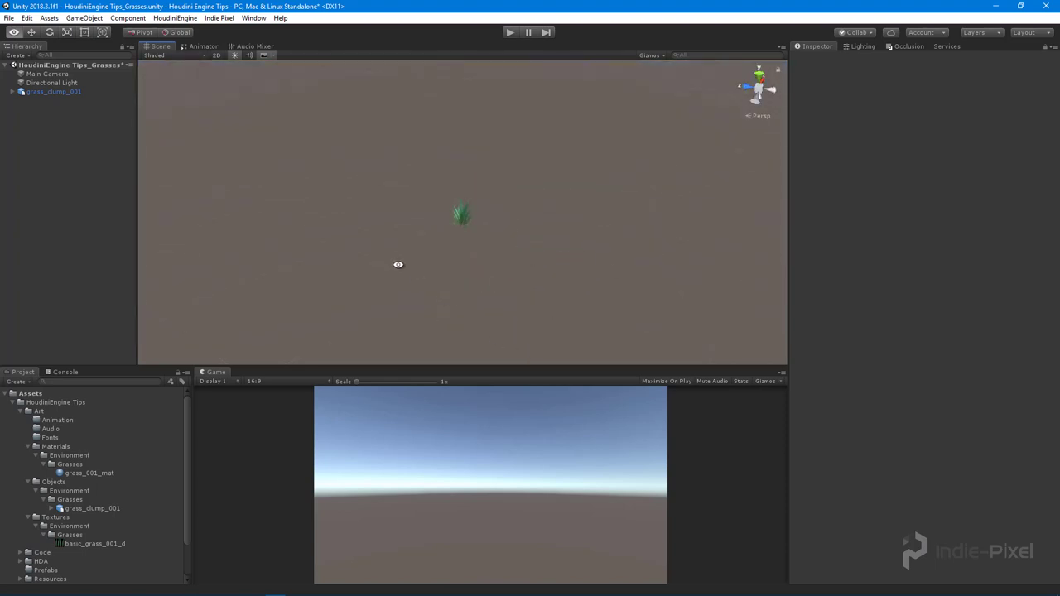
- Collapse the Art and HoudiniEngine Tips folders and expand the Plugins folder
{"action": "left_click", "coordinate": [21, 411]}
{"action": "left_click", "coordinate": [13, 403]}
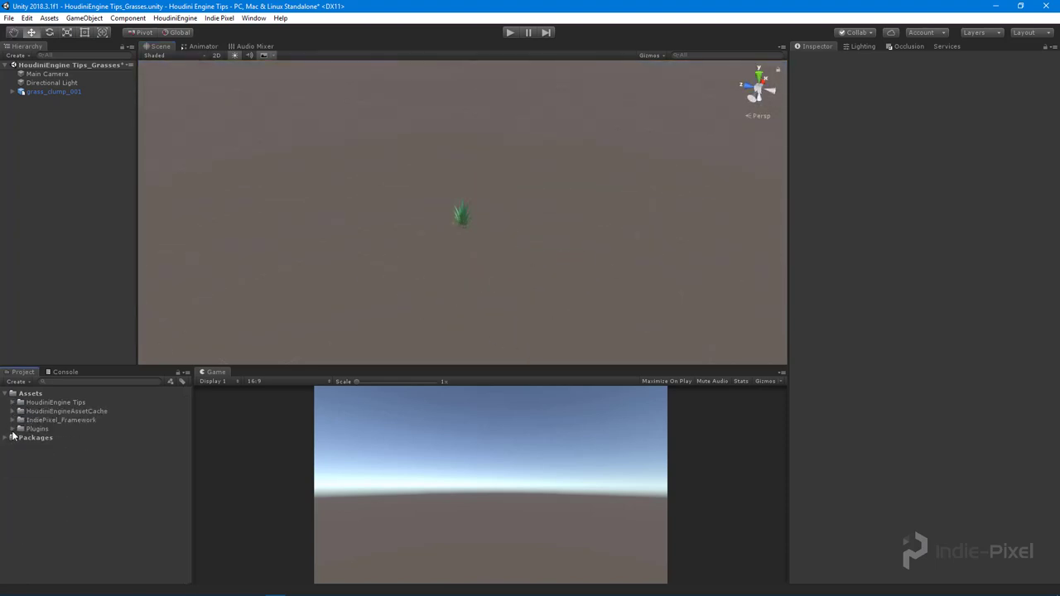
{"action": "left_click", "coordinate": [12, 430]}
- Inspect the textured grass clump all around and at closer range in the scene
{"action": "left_click_drag", "start_coordinate": [463, 240], "coordinate": [394, 243], "text": "alt"}
{"action": "left_click_drag", "start_coordinate": [688, 247], "coordinate": [256, 220], "text": "alt"}
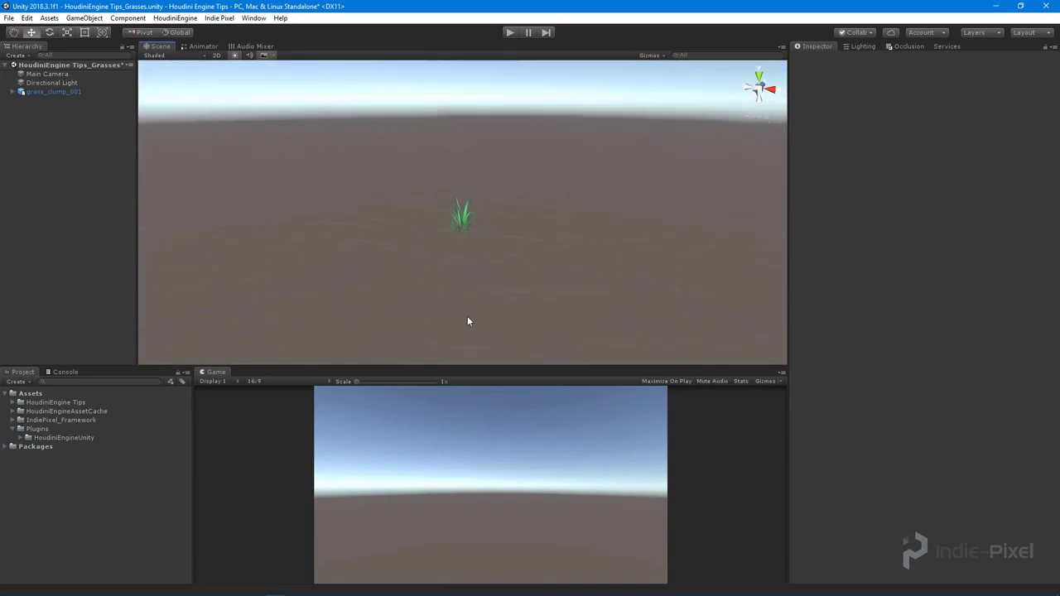
{"action": "right_click_drag", "start_coordinate": [420, 240], "coordinate": [800, 219], "text": "alt"}
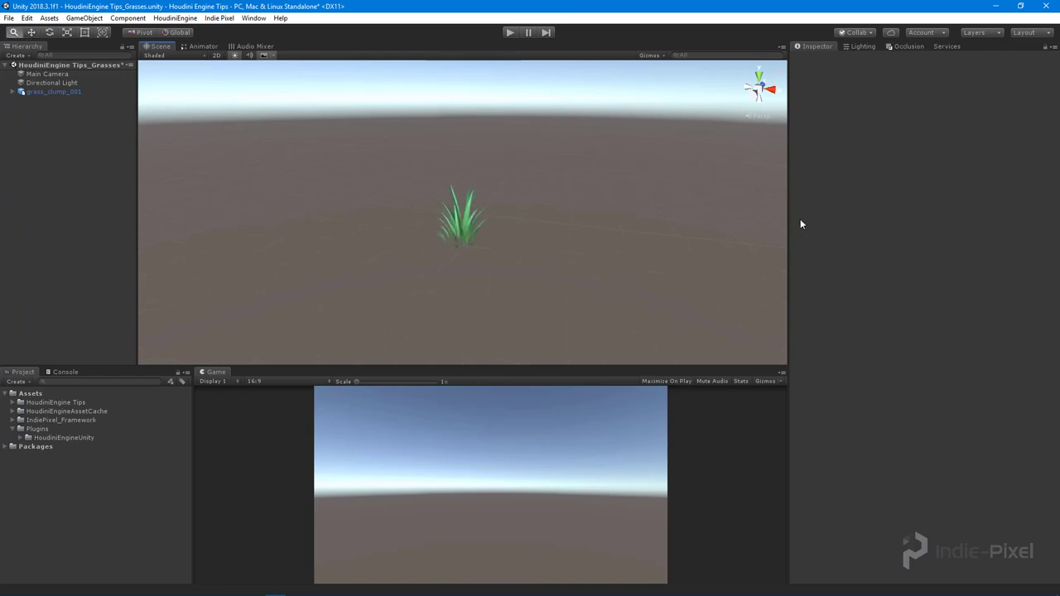
{"action": "left_click_drag", "start_coordinate": [481, 228], "coordinate": [513, 203], "text": "alt"}
{"action": "right_click_drag", "start_coordinate": [564, 225], "coordinate": [724, 237], "text": "alt"}
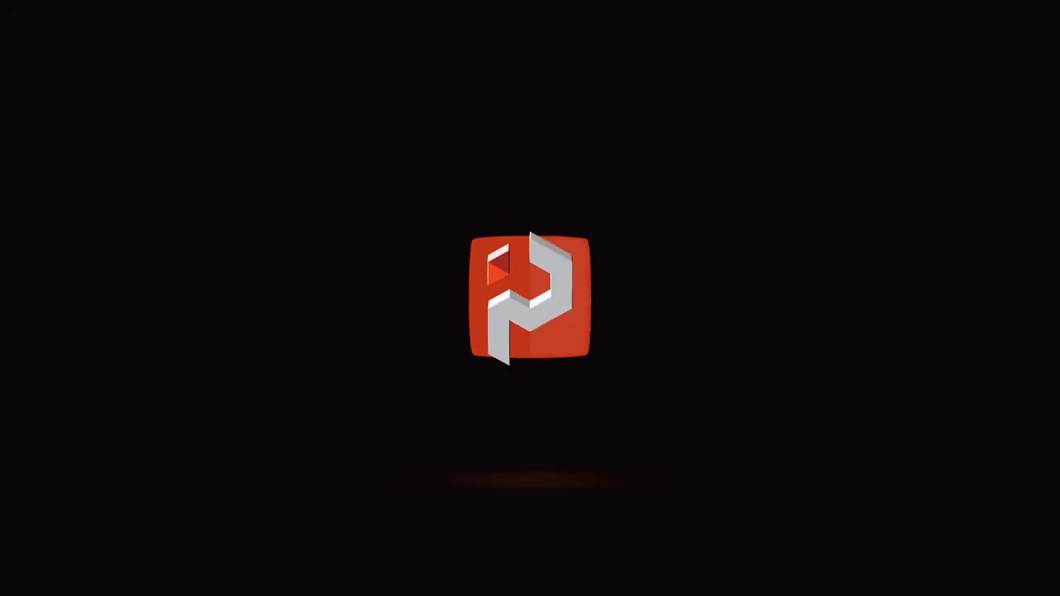